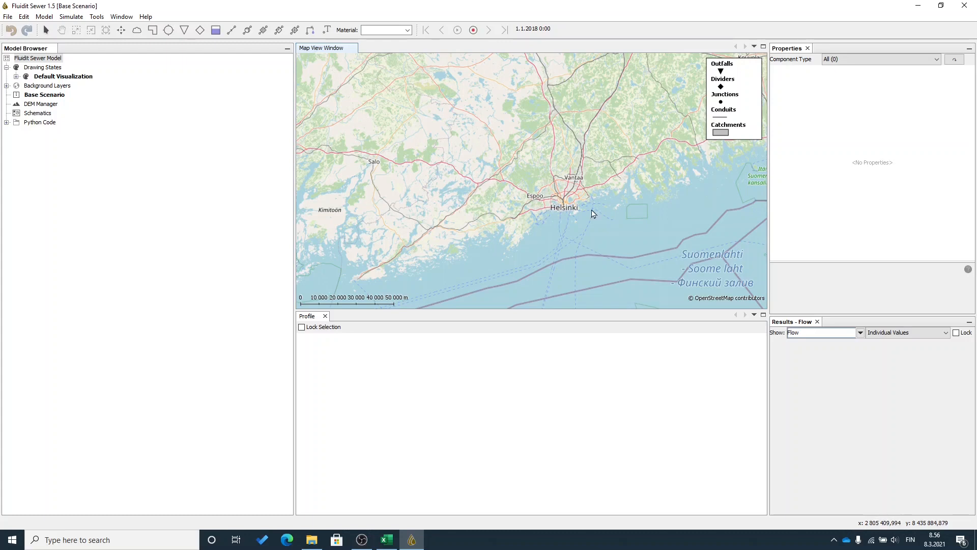
# Draw a conduit about 402 m long in central Helsinki, running southwest along Hämeentie to the Hakaniemi junction
pyautogui.scroll(3, 570, 209)
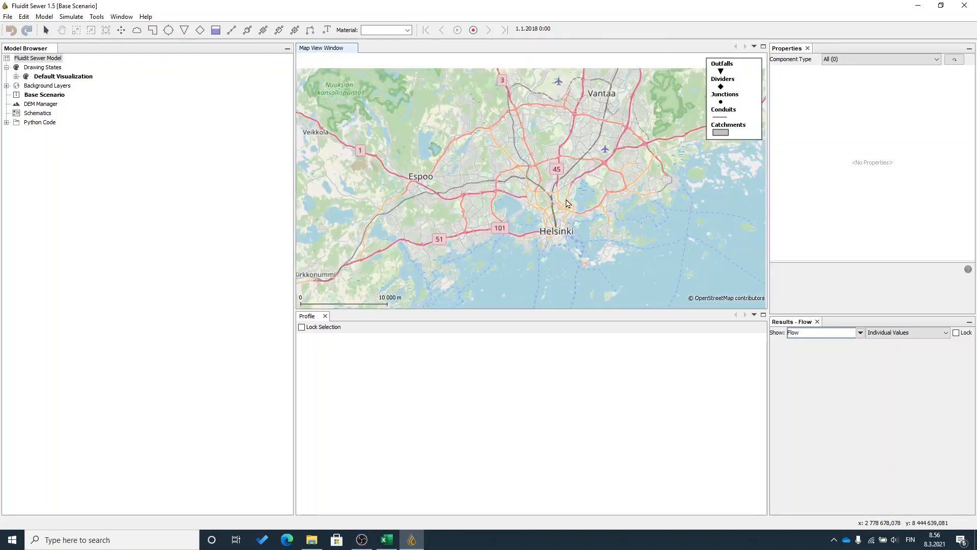
pyautogui.scroll(5, 566, 203)
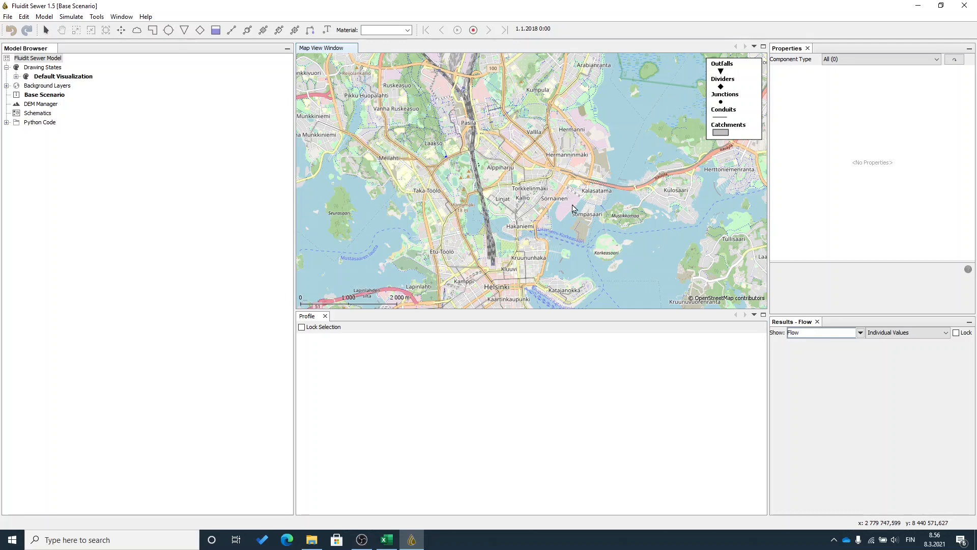
pyautogui.scroll(1, 568, 223)
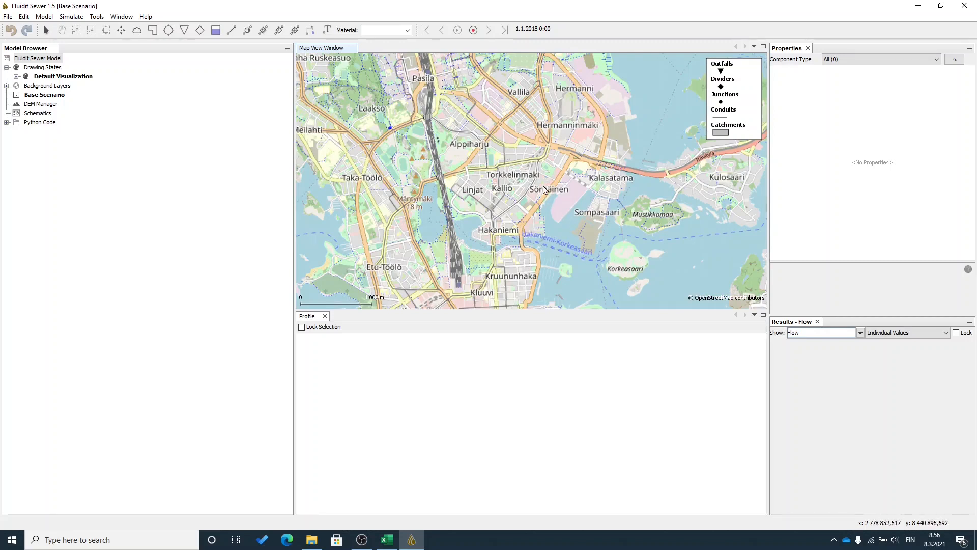
pyautogui.moveTo(532, 199); pyautogui.dragTo(519, 176)
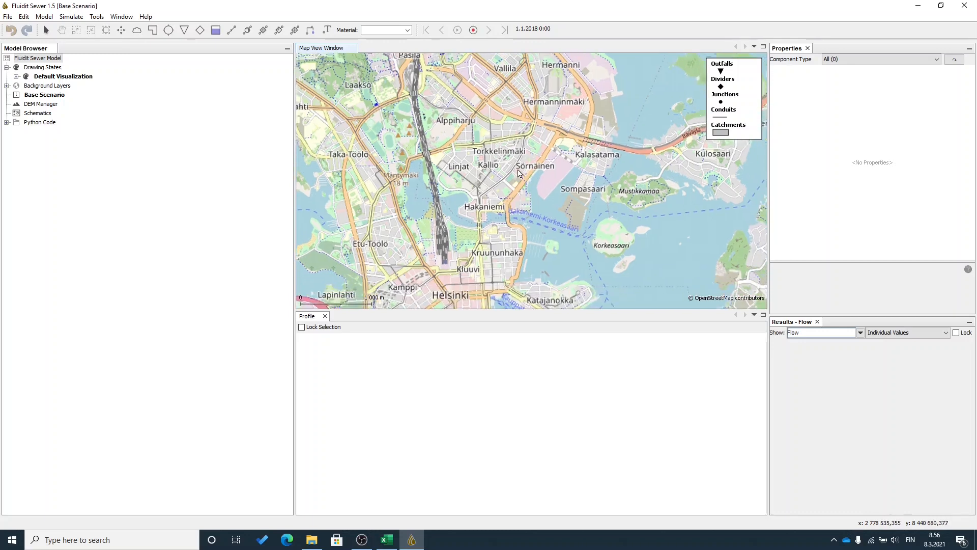
pyautogui.scroll(1, 519, 187)
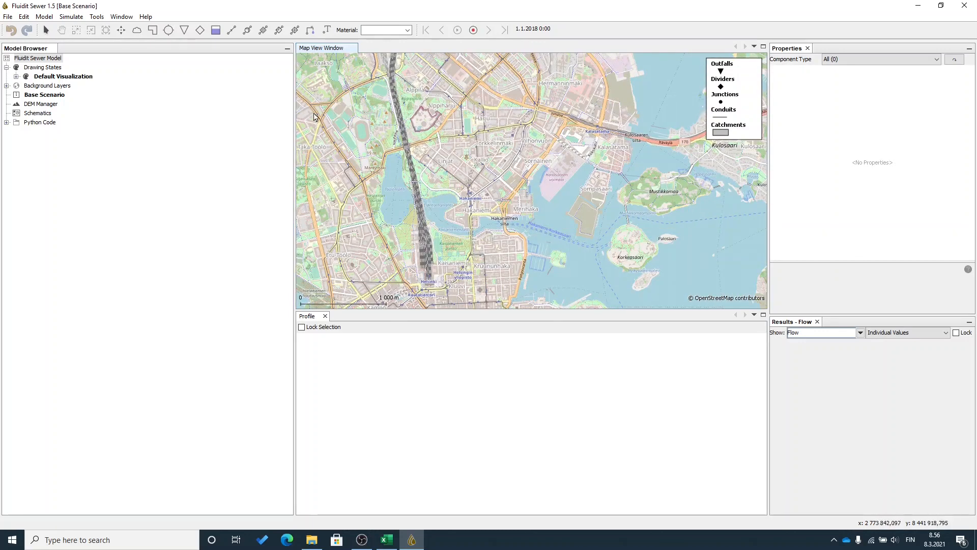
pyautogui.click(229, 33)
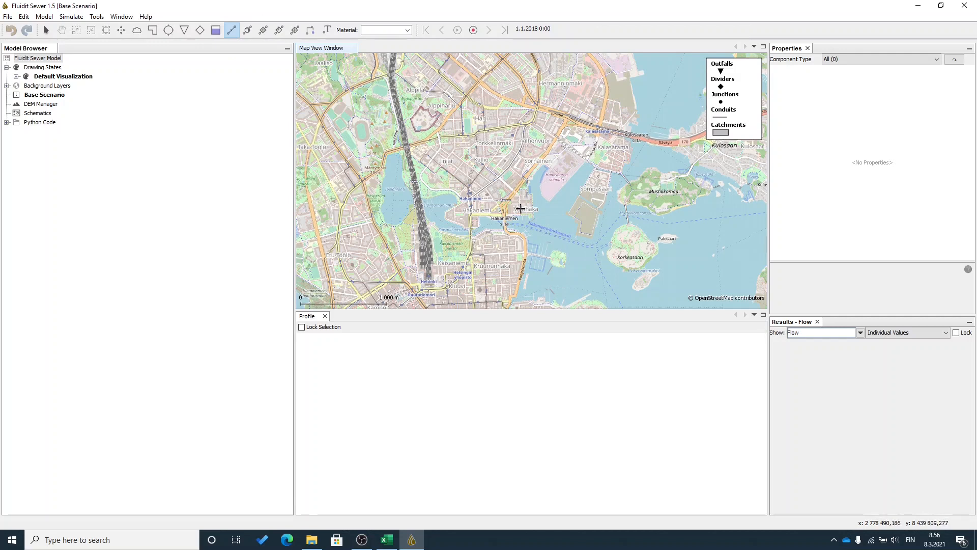
pyautogui.moveTo(514, 205)
pyautogui.mouseDown()
pyautogui.moveTo(513, 195)
pyautogui.moveTo(559, 181)
pyautogui.mouseUp()
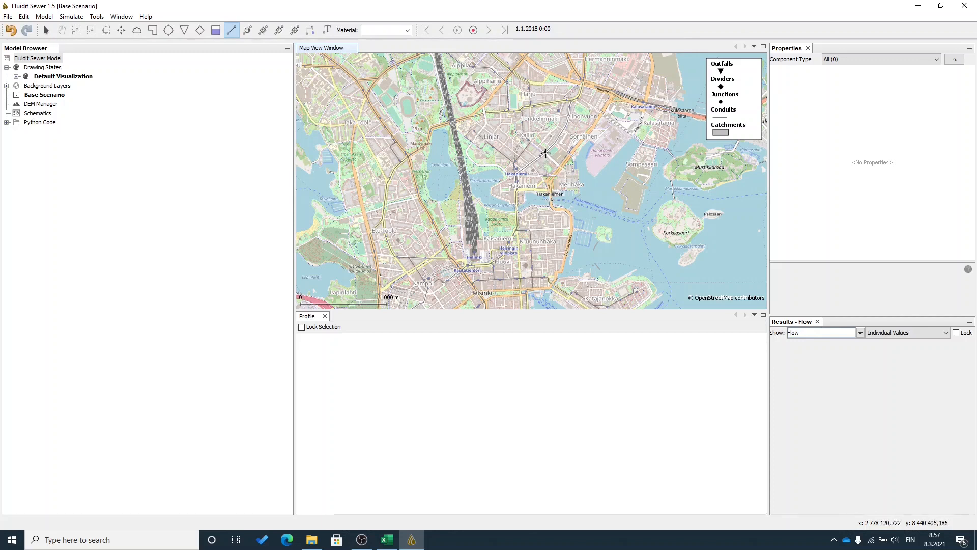
pyautogui.click(546, 153)
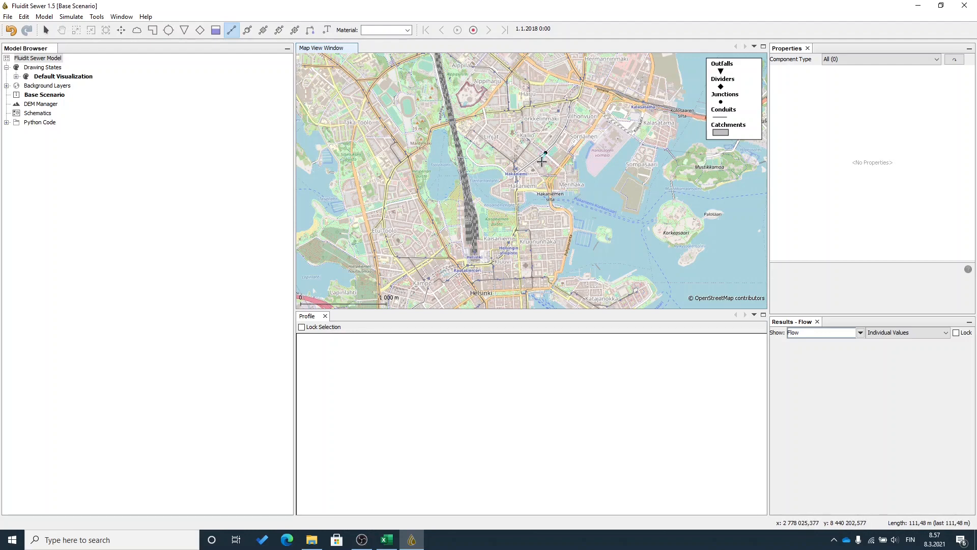
pyautogui.scroll(3, 527, 169)
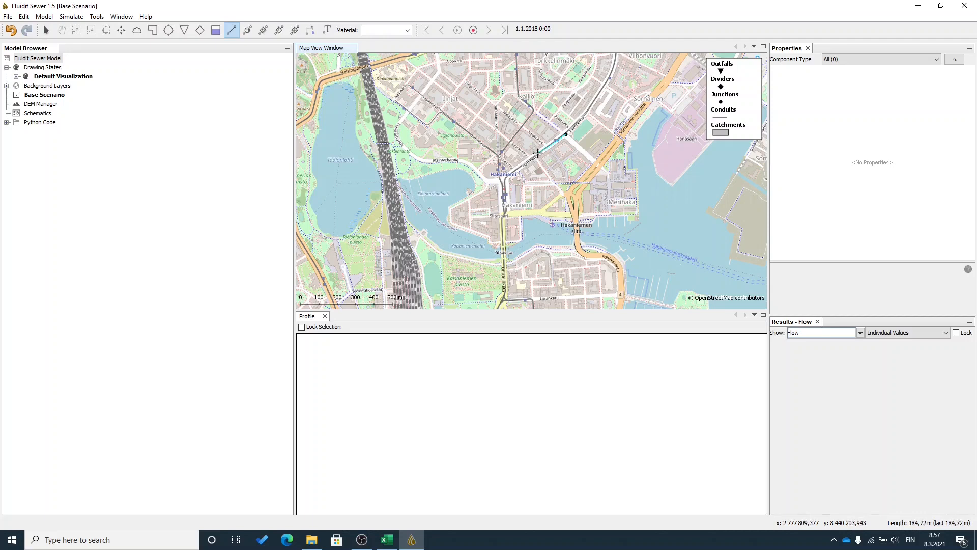
pyautogui.scroll(1, 523, 168)
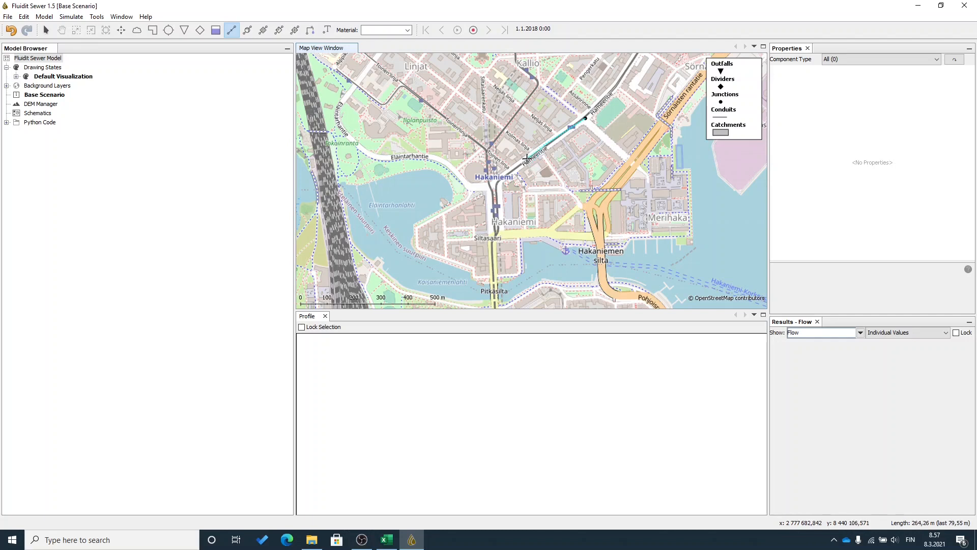
pyautogui.click(496, 180)
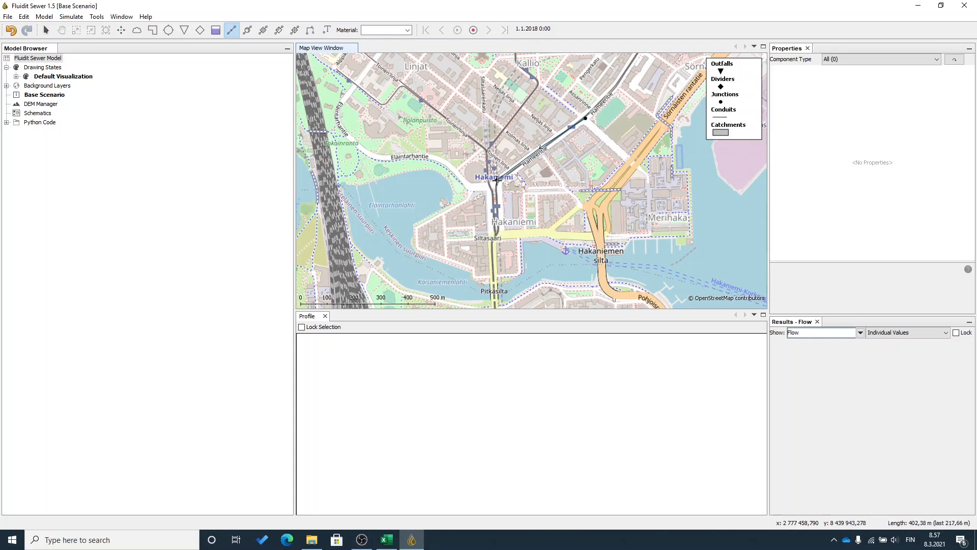
pyautogui.click(497, 181)
# Continue the conduits about 208 m south to Siltasaari and east through two intermediate junctions to the north end of Hakaniemen silta
pyautogui.moveTo(497, 216); pyautogui.dragTo(498, 174)
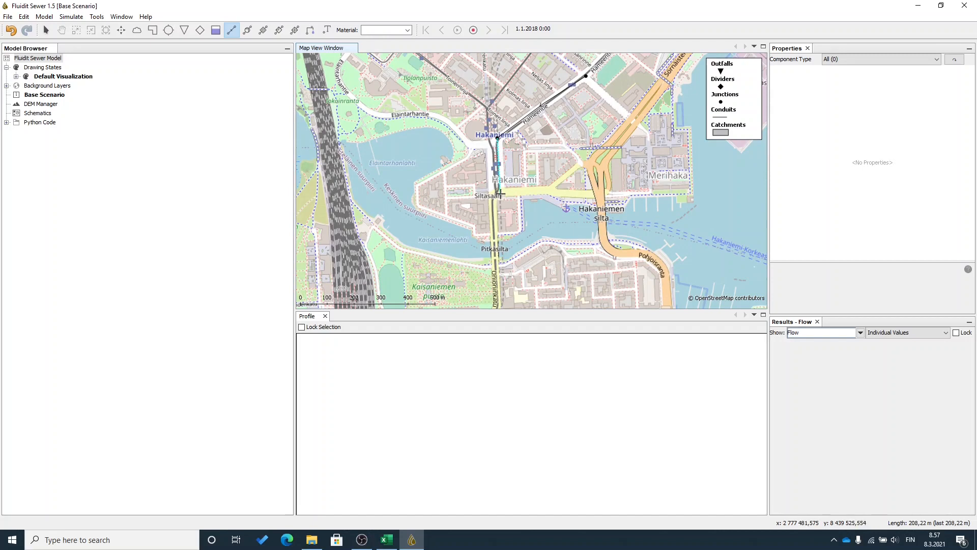
pyautogui.click(500, 193)
pyautogui.click(552, 191)
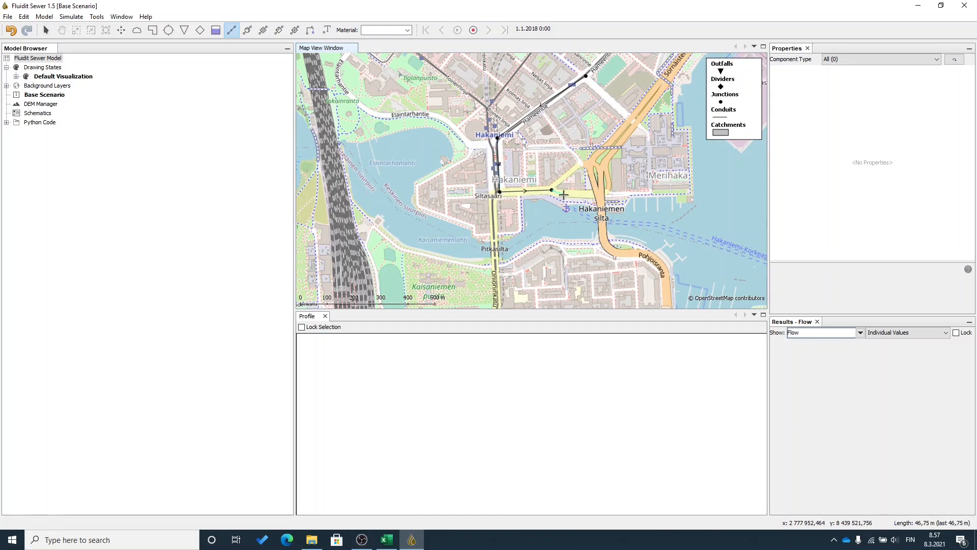
pyautogui.click(563, 195)
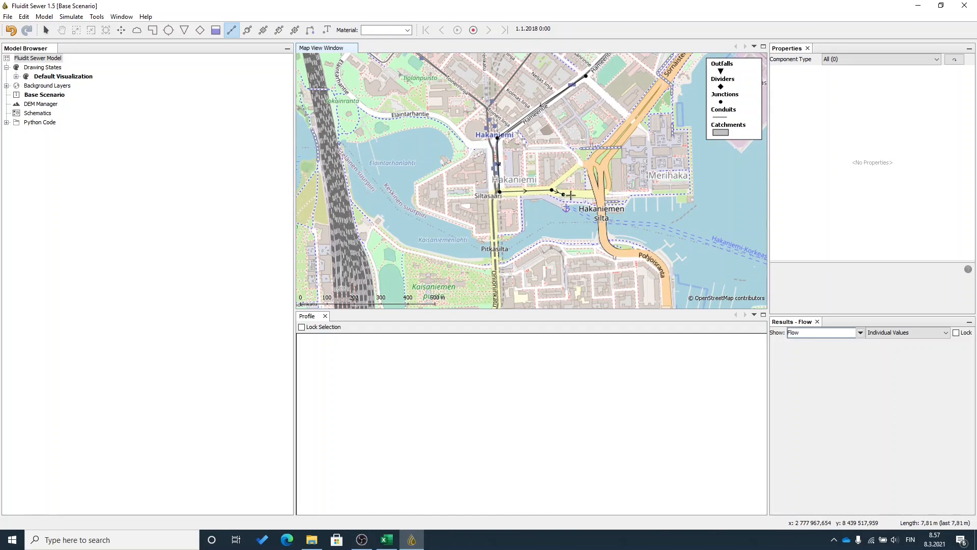
pyautogui.click(599, 194)
# Extend the conduits south across Hakaniemen silta to an end junction on Pohjoisranta and finish the line
pyautogui.click(604, 243)
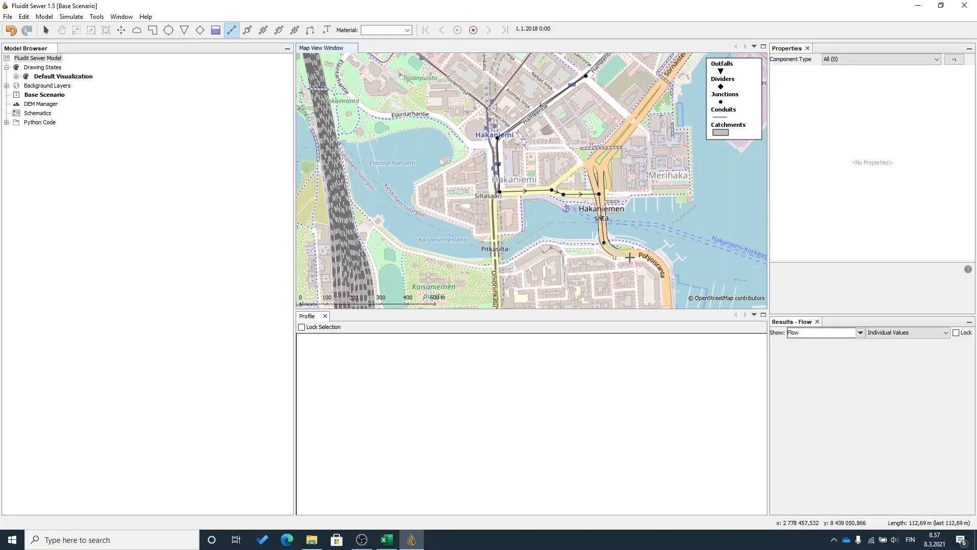
pyautogui.click(622, 253)
pyautogui.press('Escape')
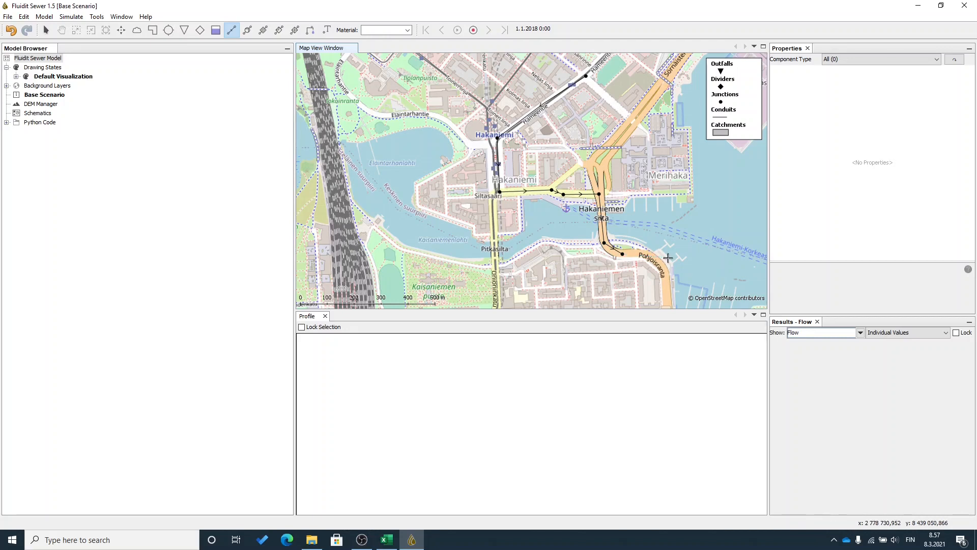
pyautogui.press('Escape')
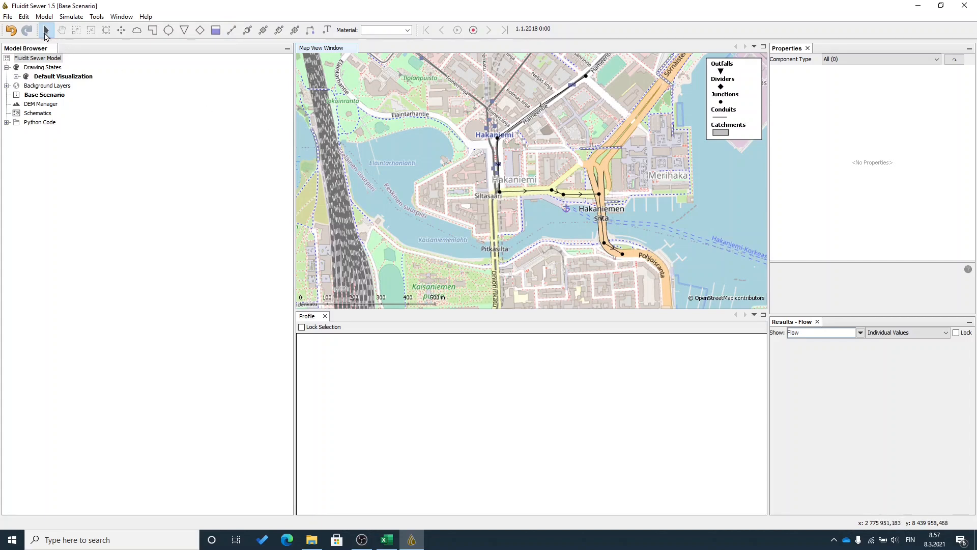
# Enlarge the map view by narrowing the Model Browser and reducing the height of the Profile view
pyautogui.moveTo(671, 267); pyautogui.dragTo(608, 266)
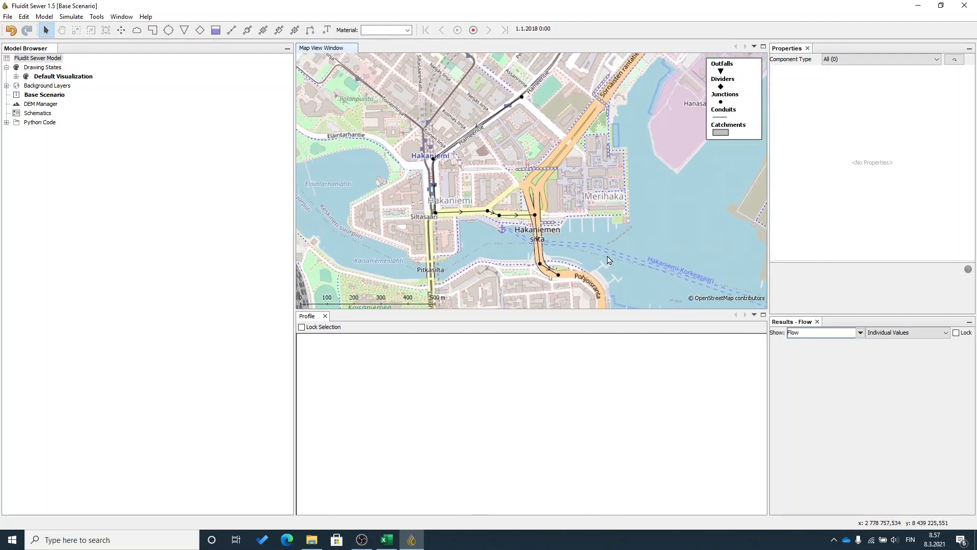
pyautogui.scroll(1, 581, 247)
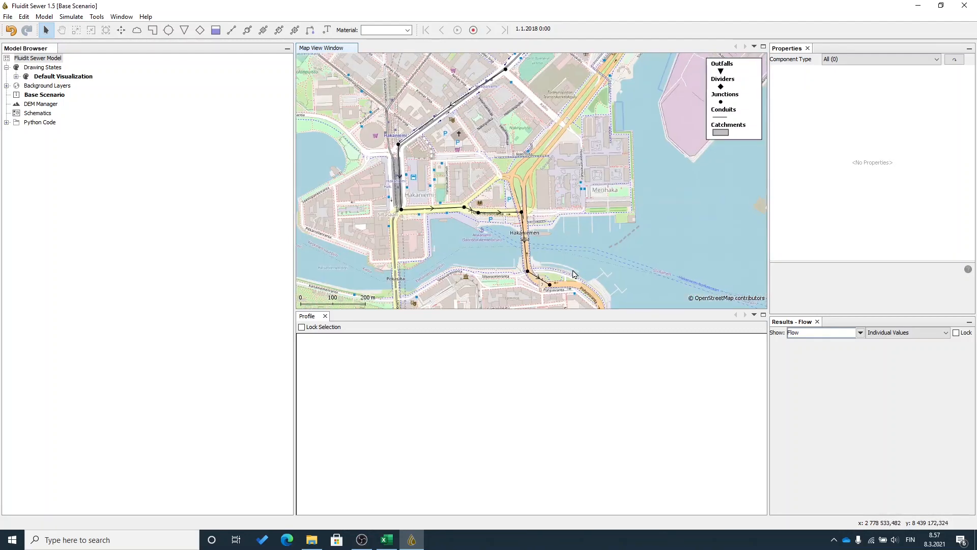
pyautogui.moveTo(570, 244); pyautogui.dragTo(547, 230)
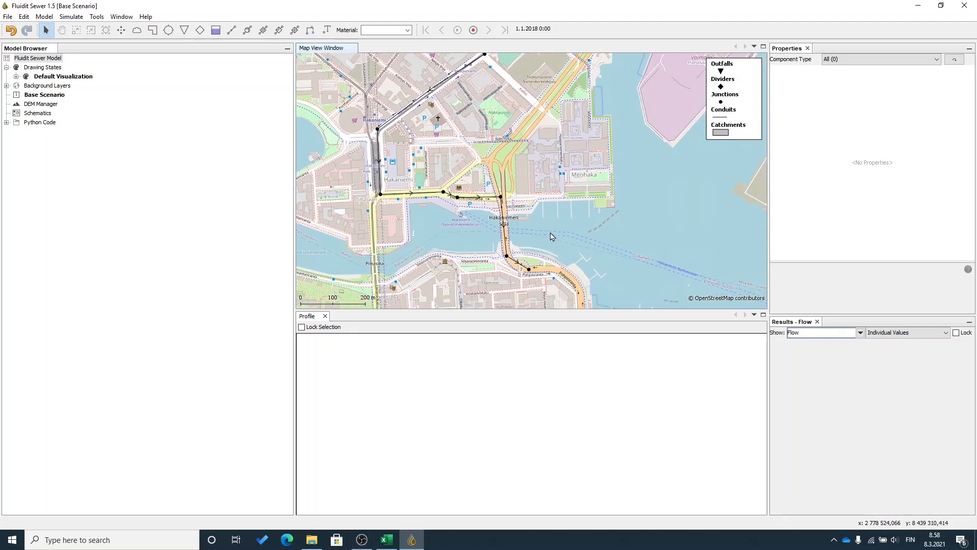
pyautogui.moveTo(546, 227); pyautogui.dragTo(548, 273)
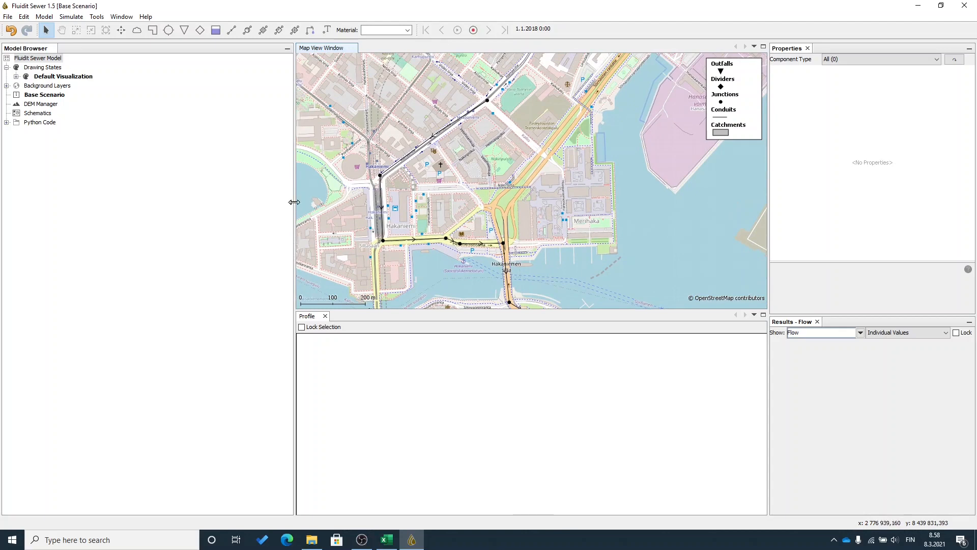
pyautogui.moveTo(294, 200); pyautogui.dragTo(159, 200)
pyautogui.moveTo(364, 312); pyautogui.dragTo(365, 405)
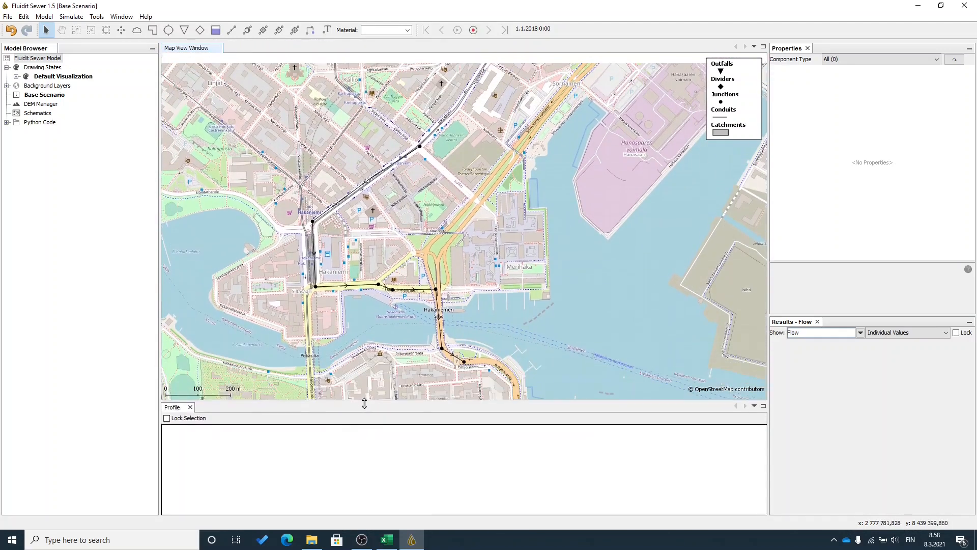
# Set the Z-Coordinate (Elevation) of the line's starting junction on Hämeentie to 10
pyautogui.click(421, 149)
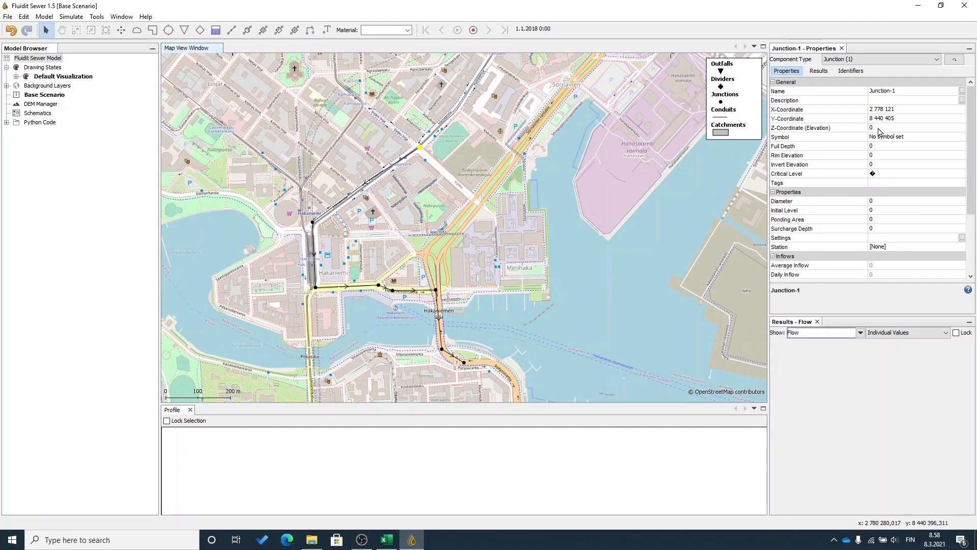
pyautogui.press('ctrl')
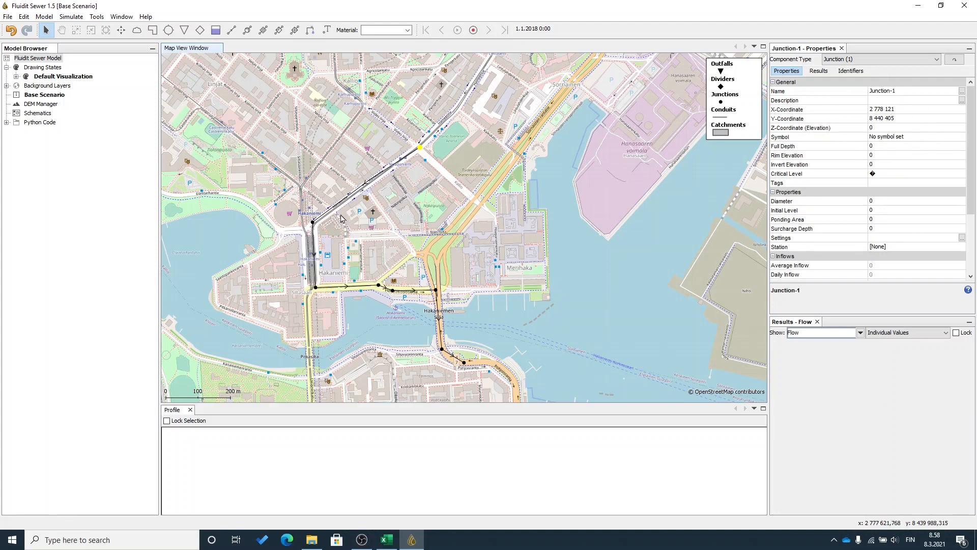
pyautogui.click(312, 222)
pyautogui.moveTo(561, 317); pyautogui.dragTo(557, 302)
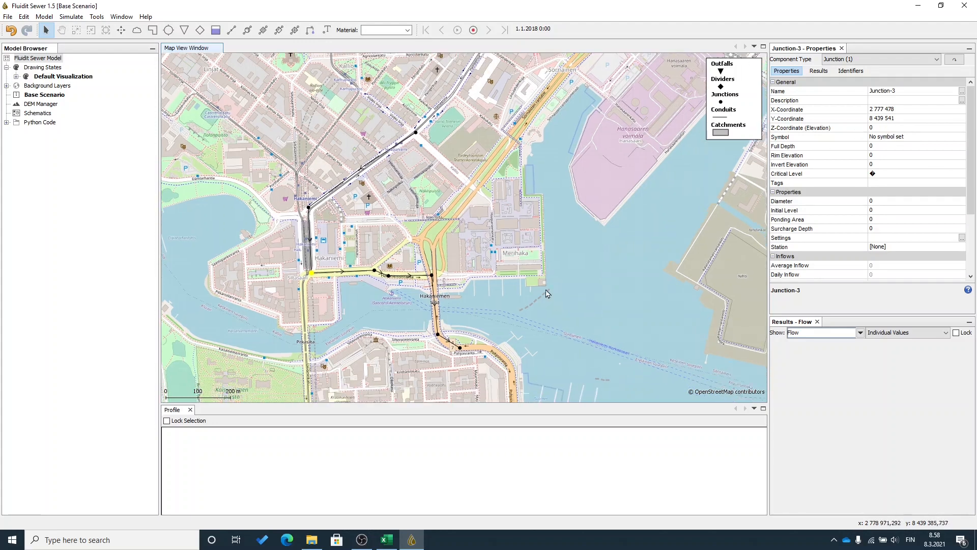
pyautogui.click(416, 133)
pyautogui.click(899, 127)
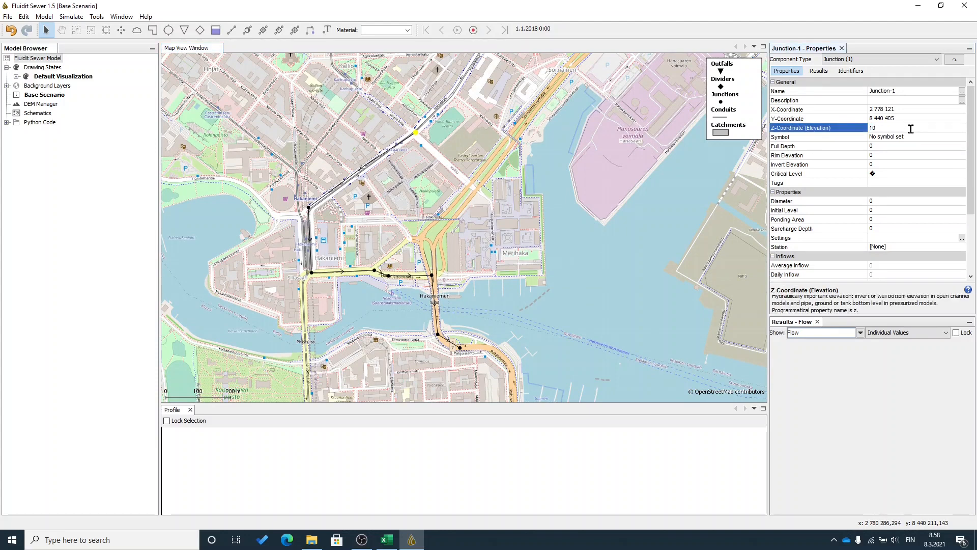
pyautogui.press('Return')
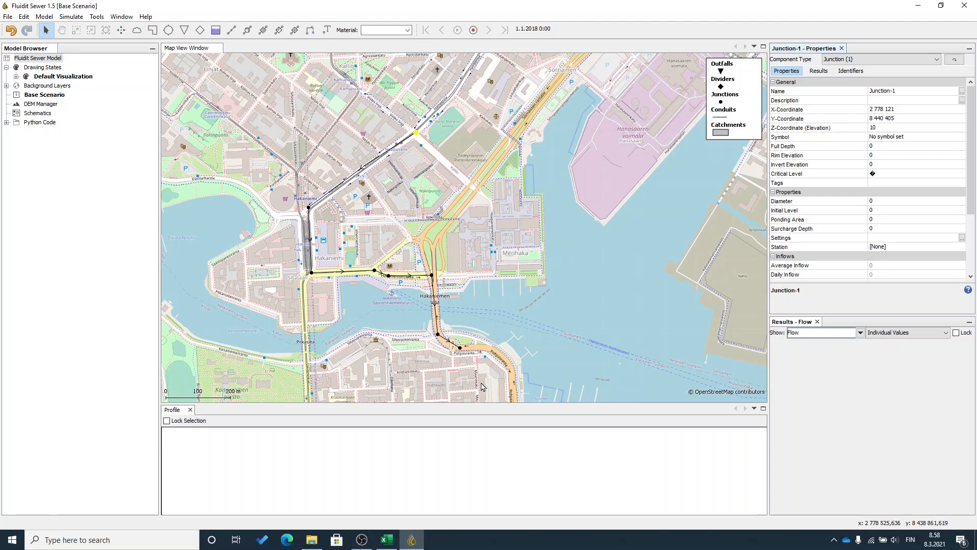
# Set the Z-Coordinate (Elevation) of the line's end junction on Pohjoisranta to 2
pyautogui.click(462, 349)
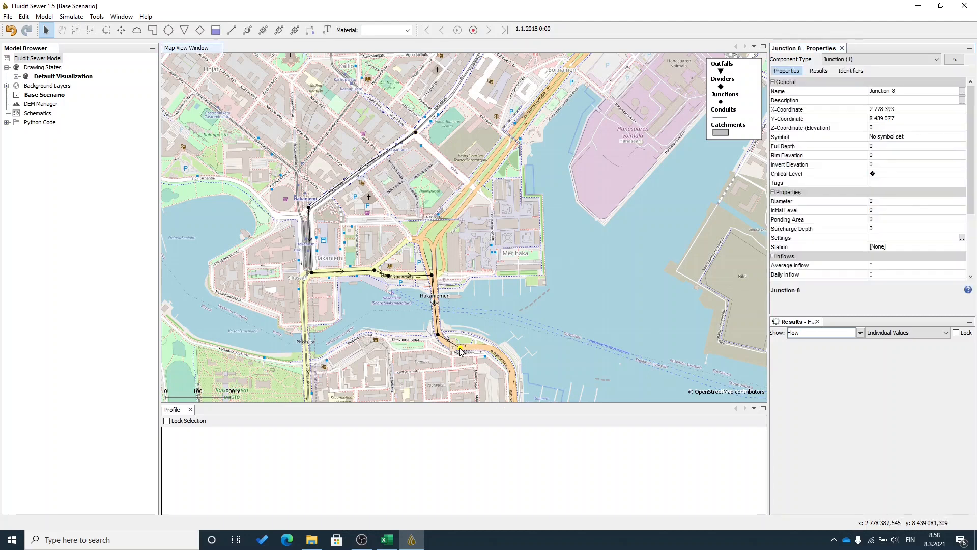
pyautogui.click(894, 125)
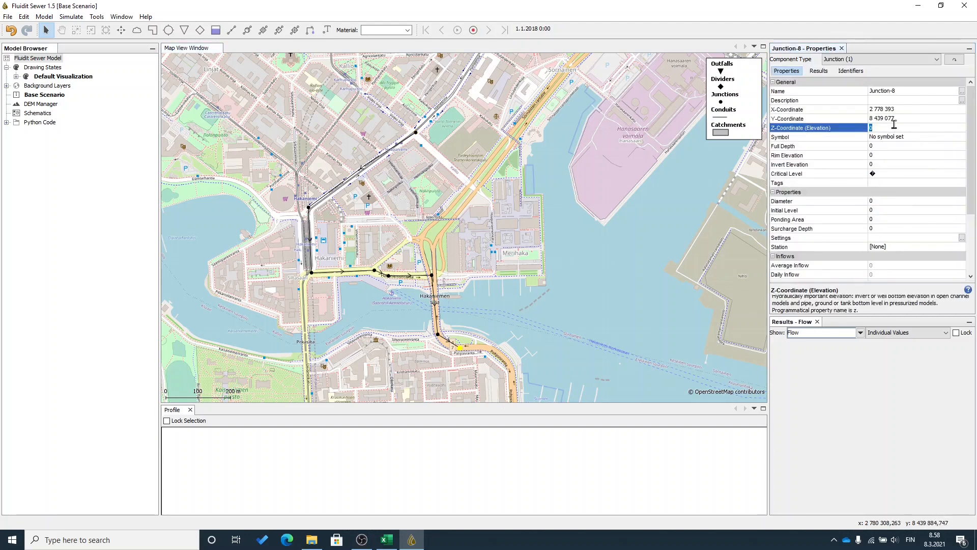
pyautogui.press('Return')
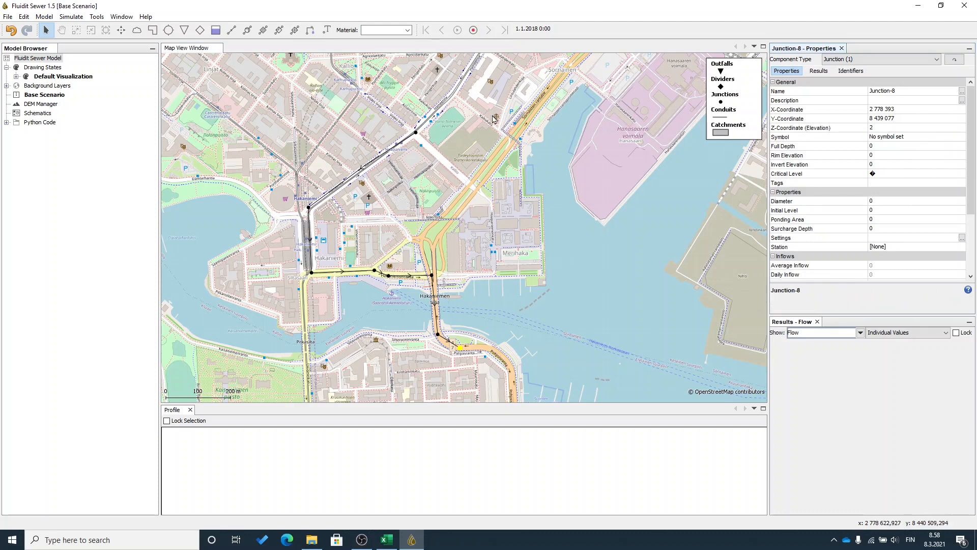
pyautogui.click(416, 138)
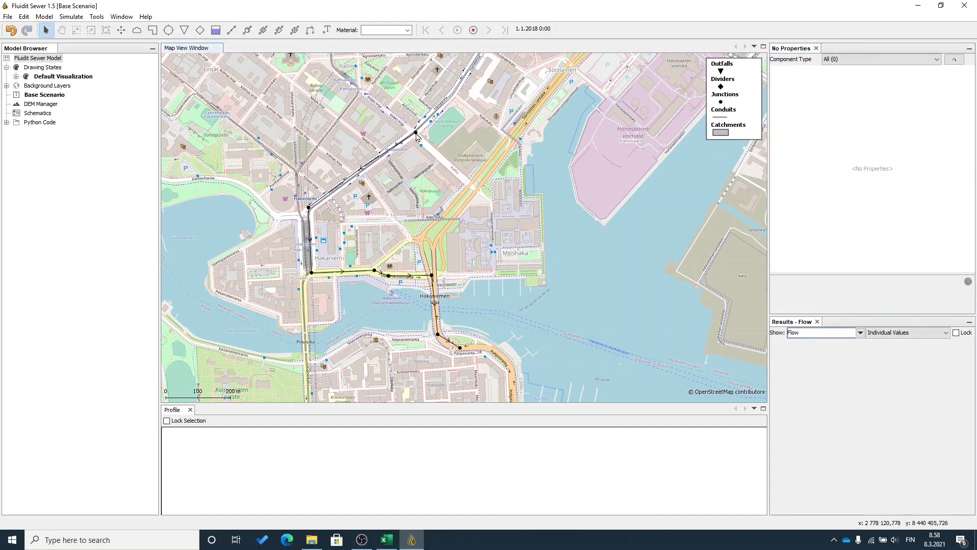
pyautogui.click(417, 134)
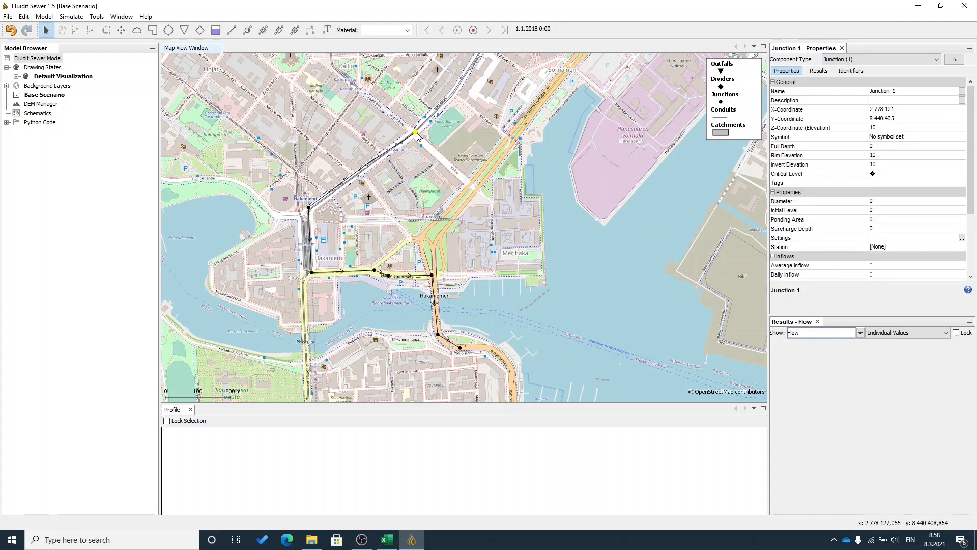
pyautogui.keyDown('ctrl'); pyautogui.click(459, 350); pyautogui.keyUp('ctrl')
pyautogui.rightClick(458, 350)
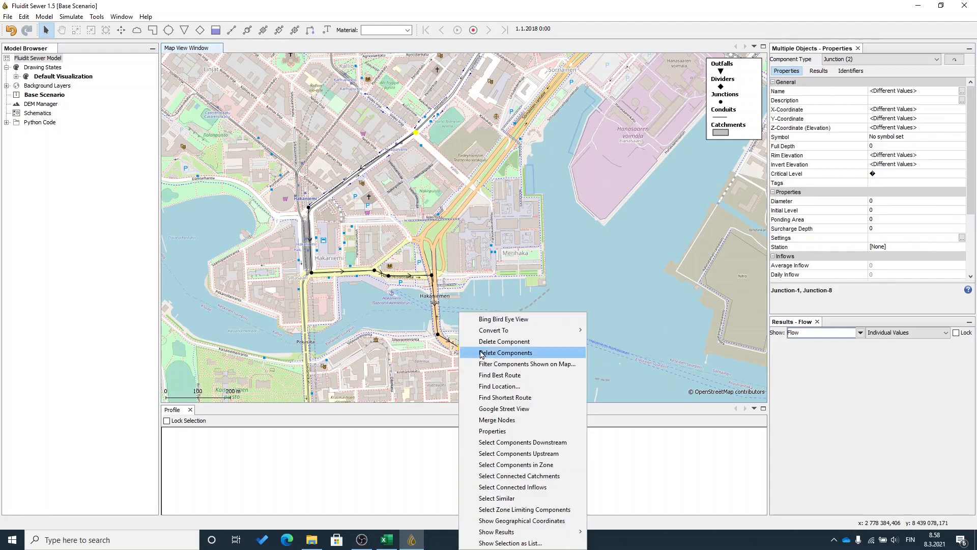
pyautogui.click(443, 184)
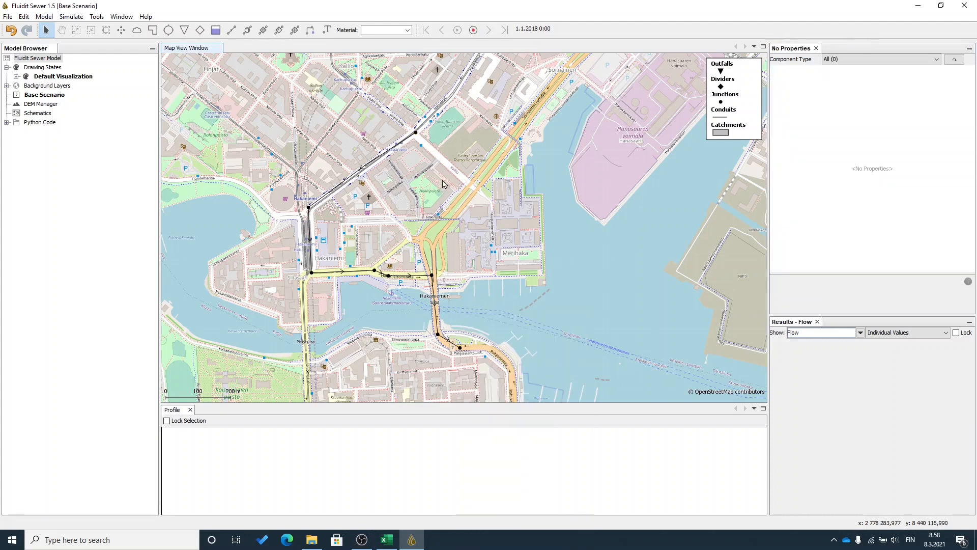
# Select the best route between the line's start and end junctions and enlarge the Profile view below the map
pyautogui.click(417, 134)
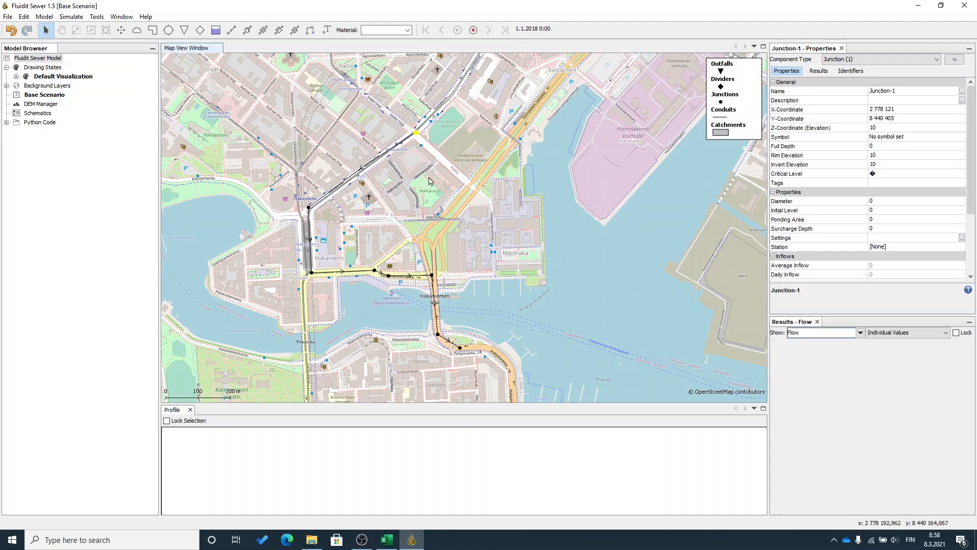
pyautogui.keyDown('shift'); pyautogui.click(460, 349); pyautogui.keyUp('shift')
pyautogui.rightClick(462, 352)
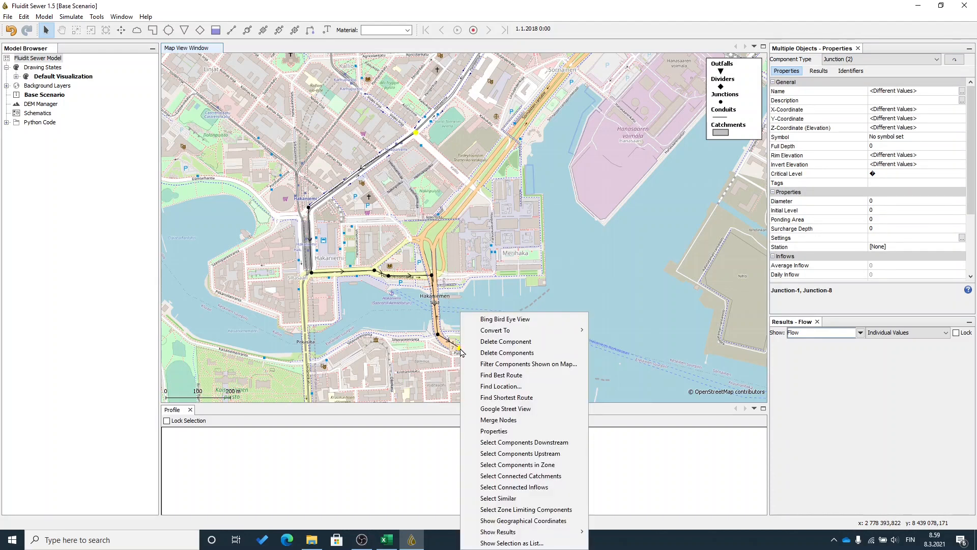
pyautogui.click(508, 379)
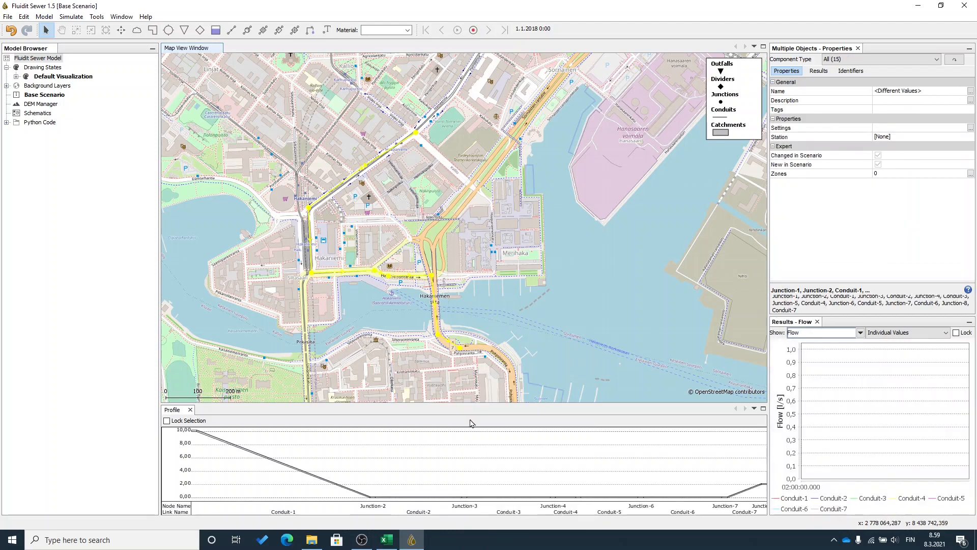
pyautogui.moveTo(516, 404); pyautogui.dragTo(534, 324)
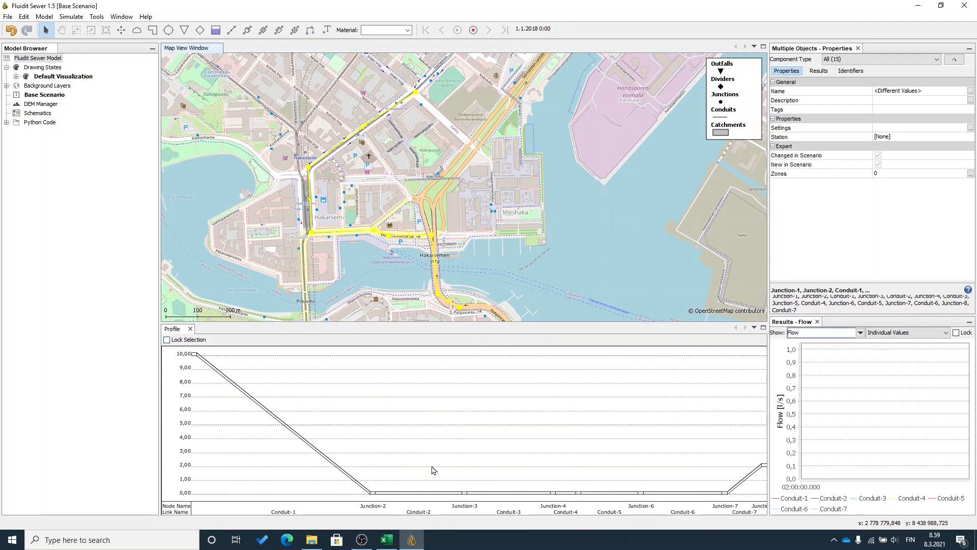
pyautogui.click(194, 356)
# Open an additional Profile view docked between the map and the existing profile, and close it again
pyautogui.click(122, 18)
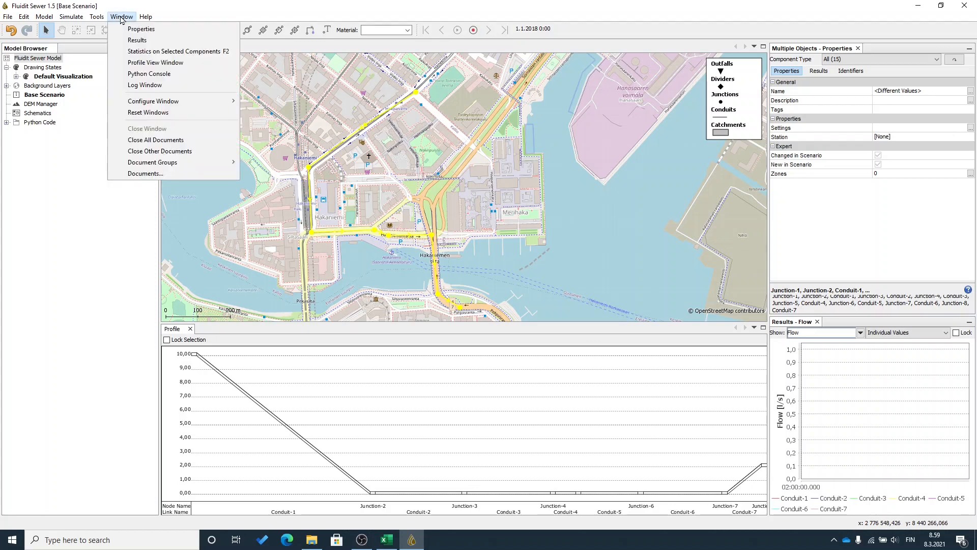
pyautogui.click(163, 63)
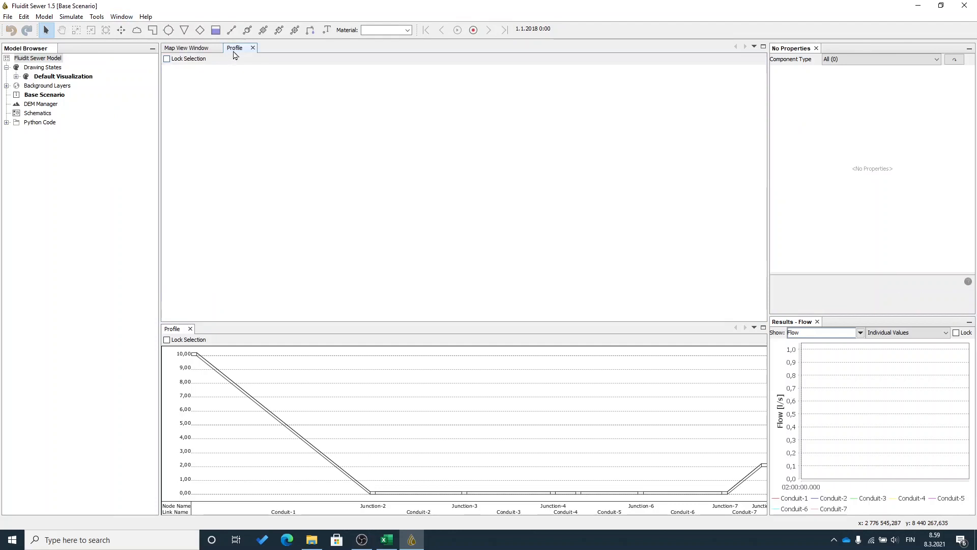
pyautogui.moveTo(235, 48); pyautogui.dragTo(316, 280)
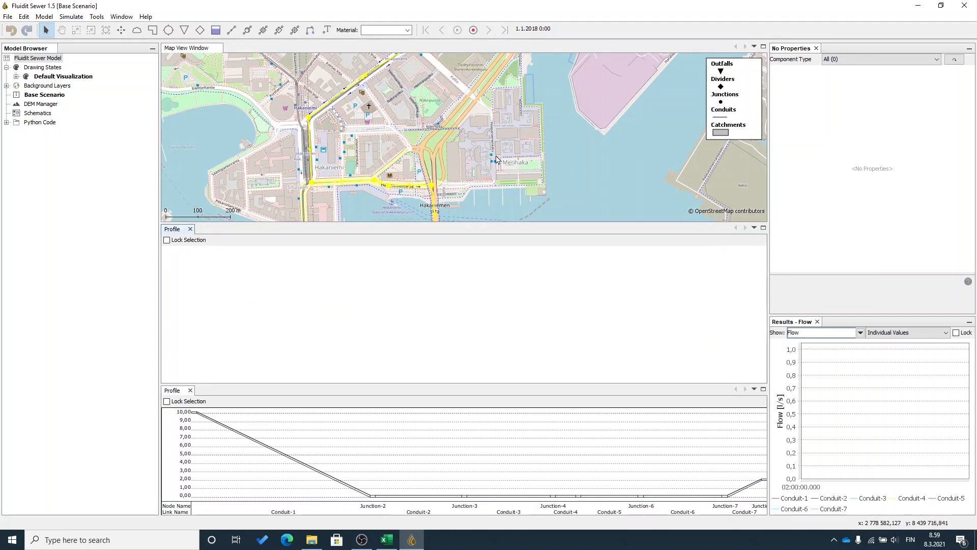
pyautogui.moveTo(501, 158); pyautogui.dragTo(479, 144)
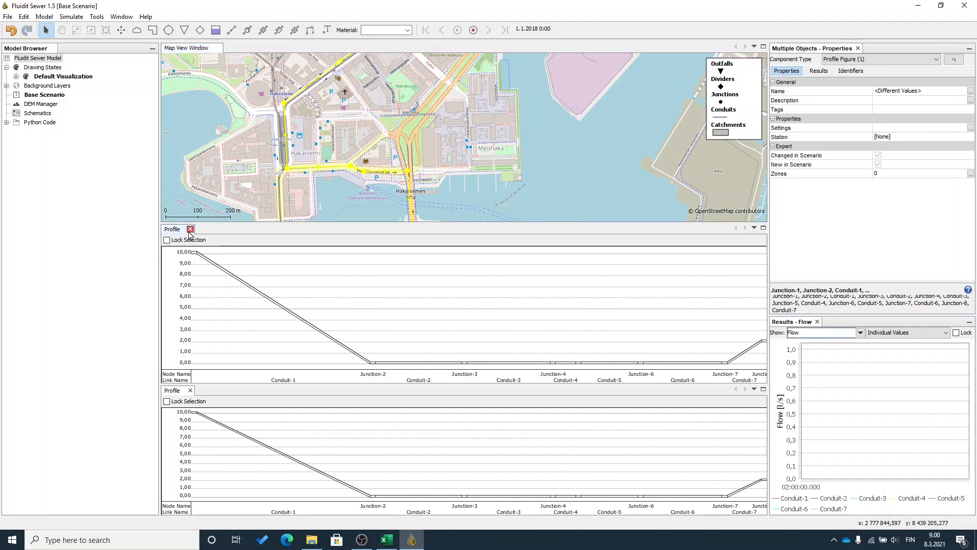
pyautogui.click(190, 228)
# Enlarge the Profile view and interpolate the selected line's elevations between its start and end
pyautogui.moveTo(387, 262); pyautogui.dragTo(392, 240)
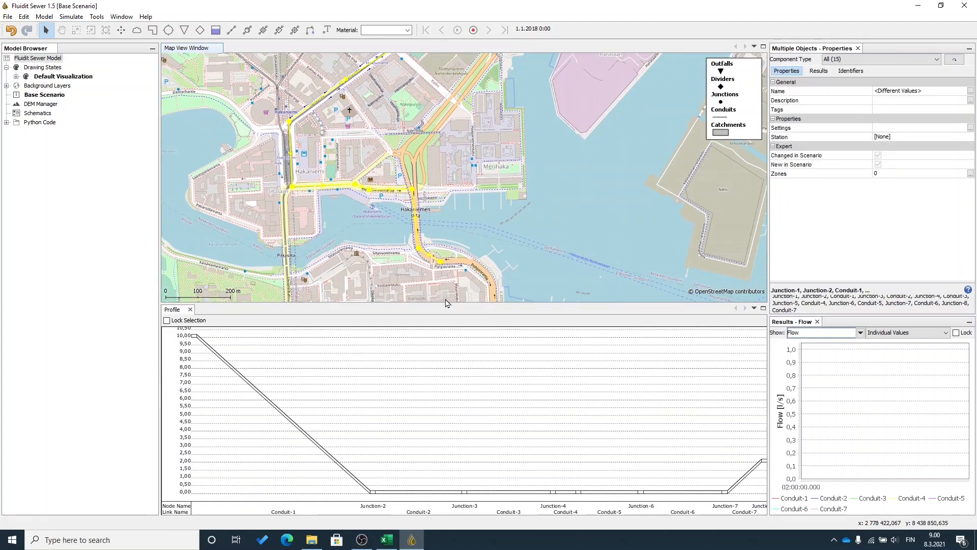
pyautogui.moveTo(447, 297); pyautogui.dragTo(447, 264)
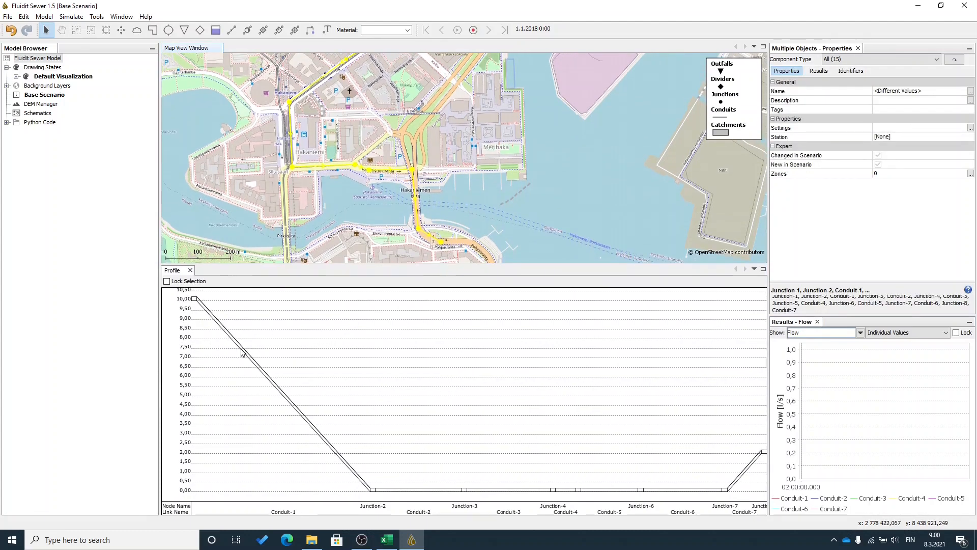
pyautogui.click(759, 451)
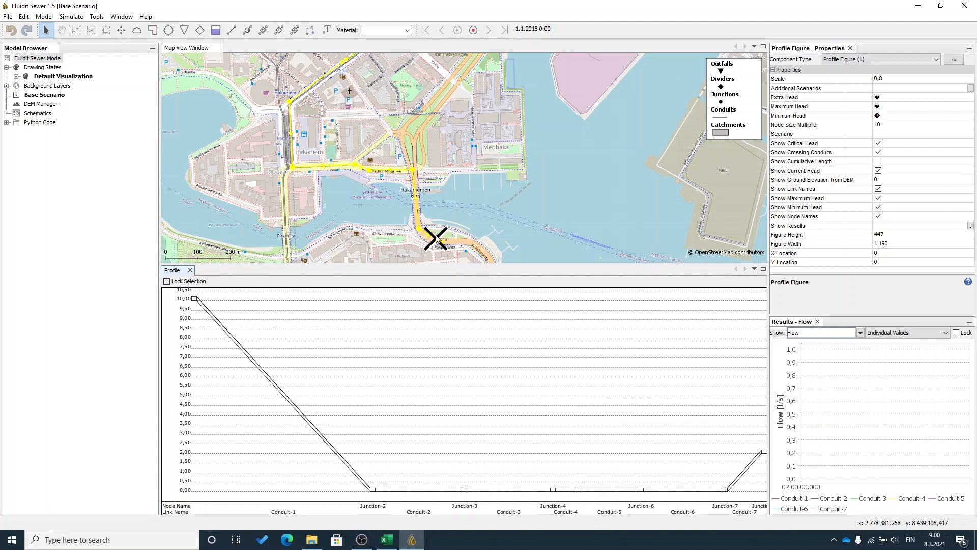
pyautogui.rightClick(416, 216)
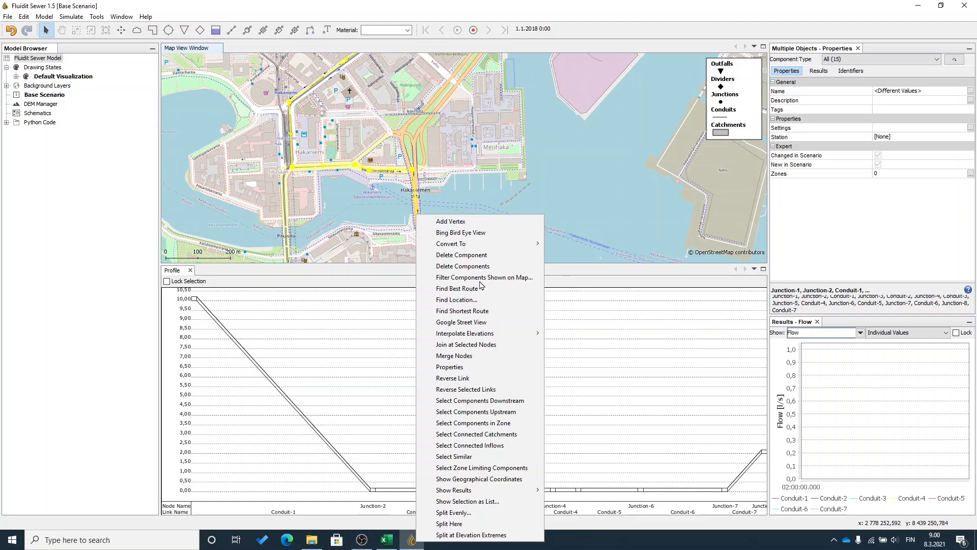
pyautogui.moveTo(522, 333)
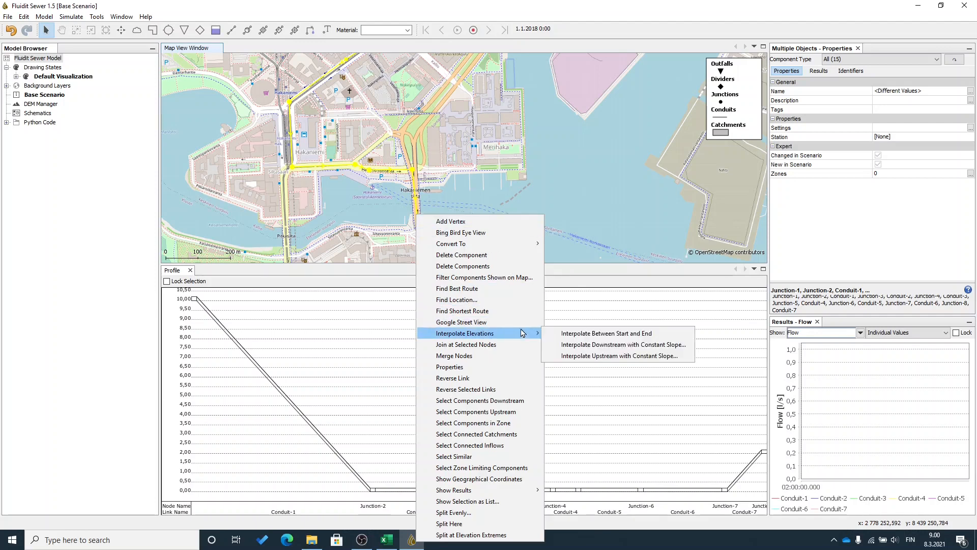
pyautogui.click(574, 340)
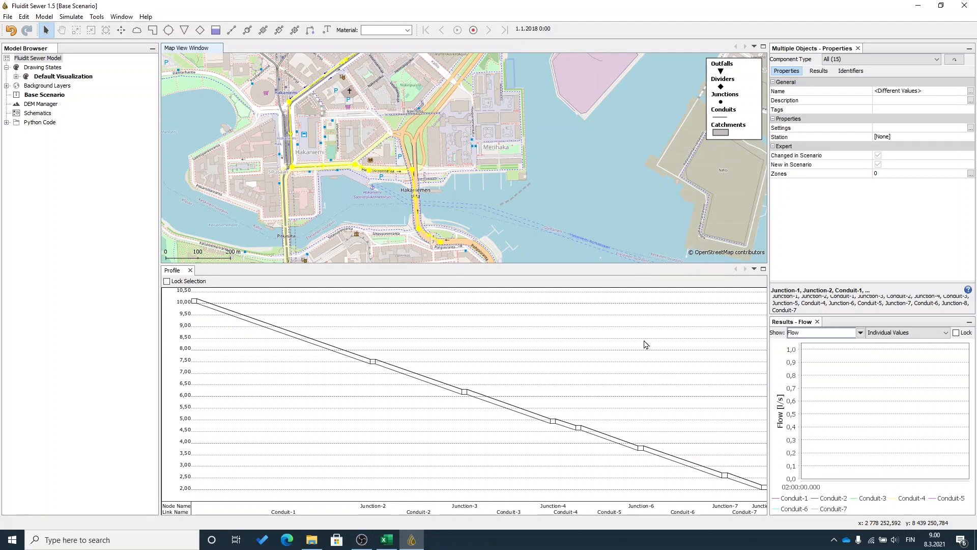
# Filter the selected route by component type Junction so that only its junctions stay selected
pyautogui.moveTo(565, 140); pyautogui.dragTo(555, 193)
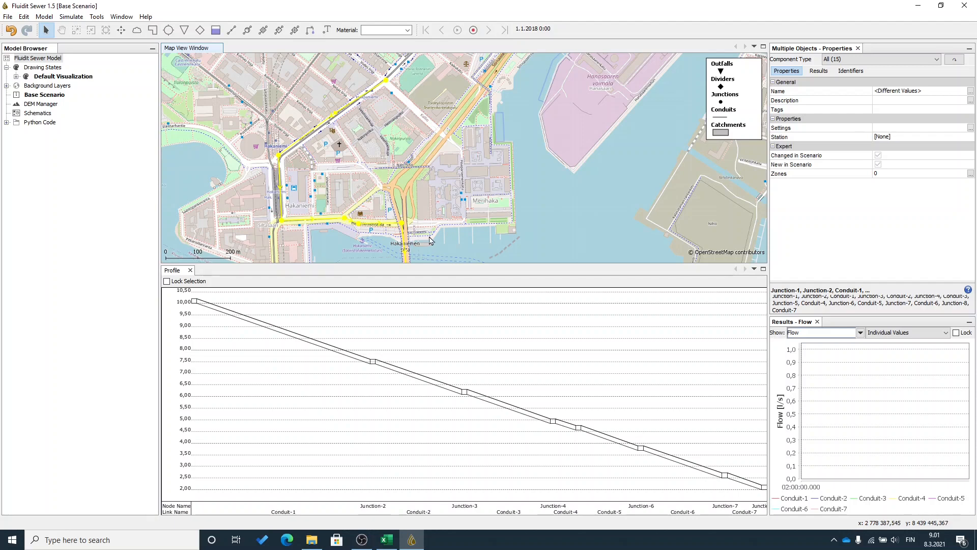
pyautogui.click(938, 59)
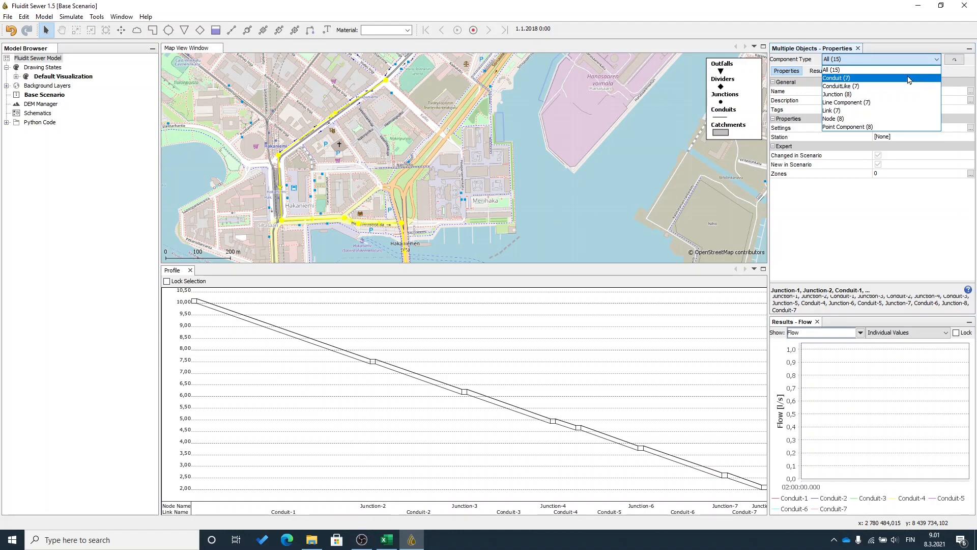
pyautogui.click(792, 60)
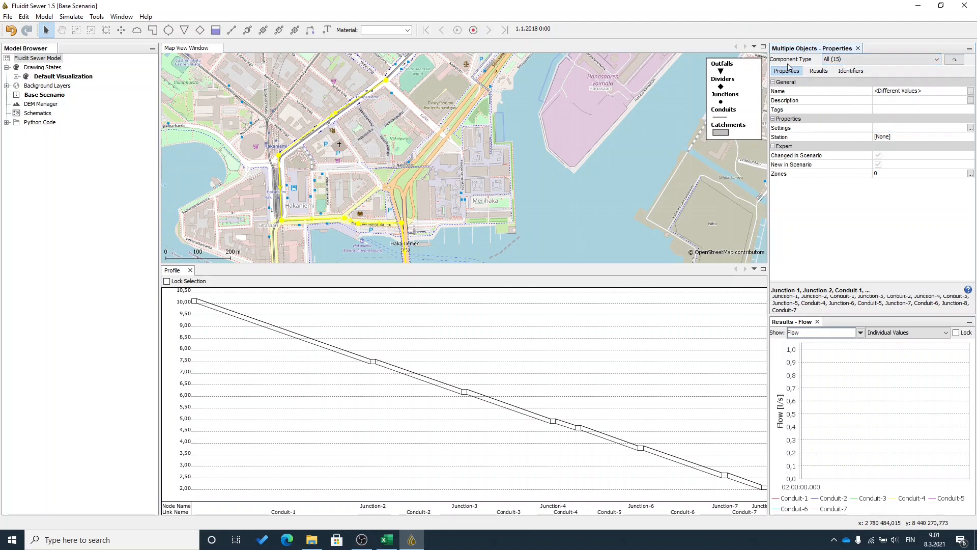
pyautogui.click(846, 63)
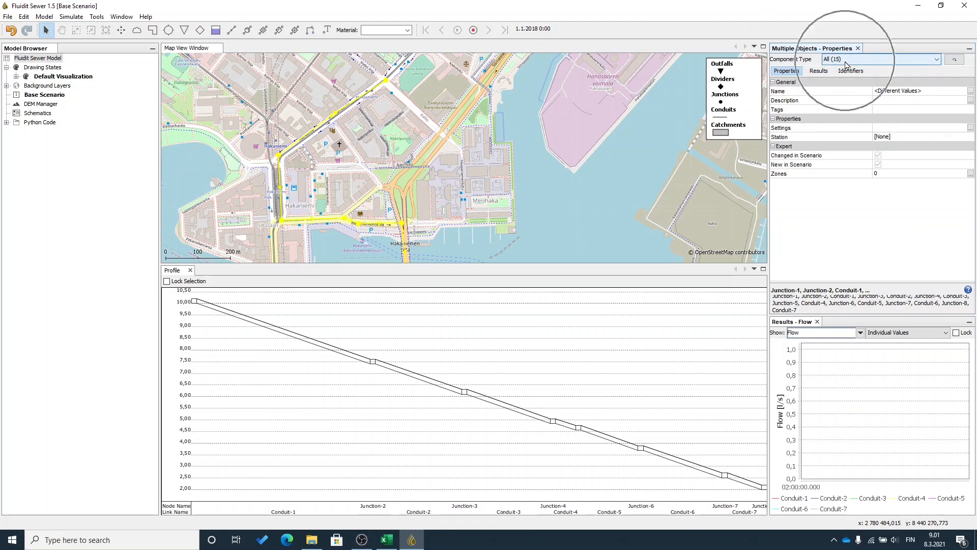
pyautogui.click(938, 62)
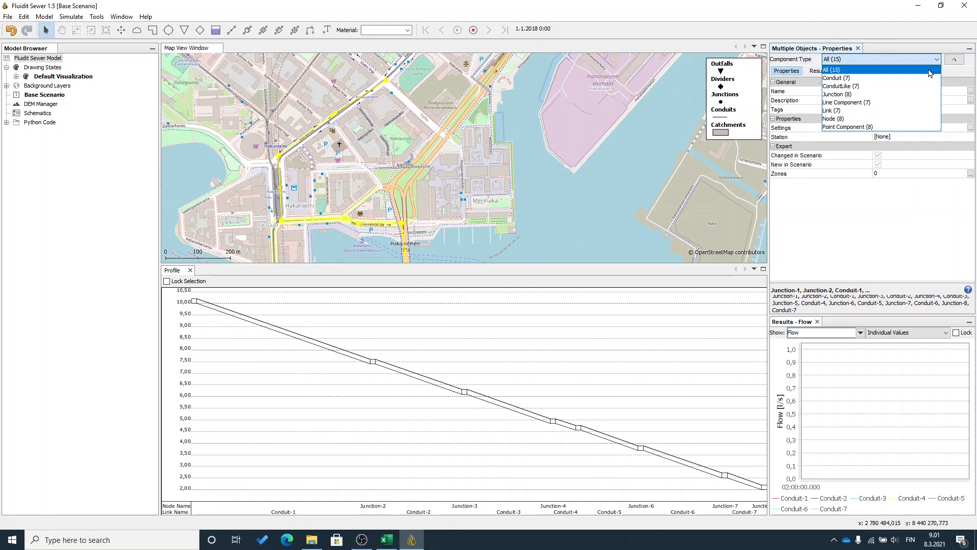
pyautogui.click(929, 94)
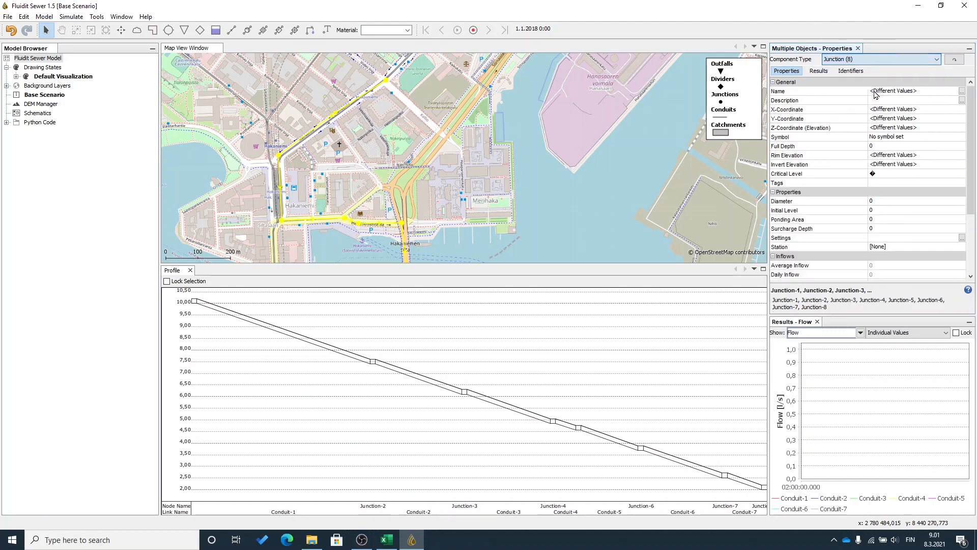
pyautogui.click(956, 61)
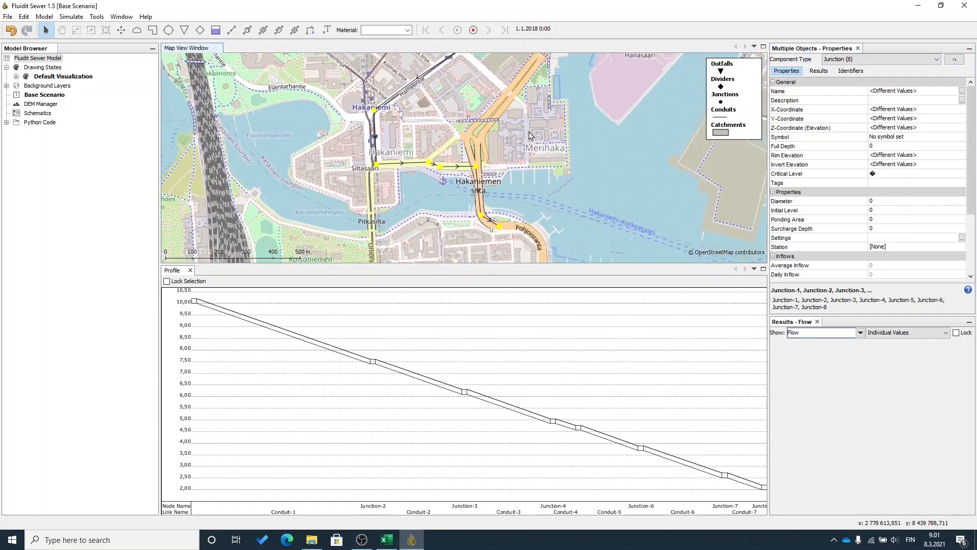
# Set the Full Depth of all selected junctions to 2
pyautogui.moveTo(529, 136)
pyautogui.mouseDown()
pyautogui.moveTo(539, 180)
pyautogui.moveTo(514, 135)
pyautogui.mouseUp()
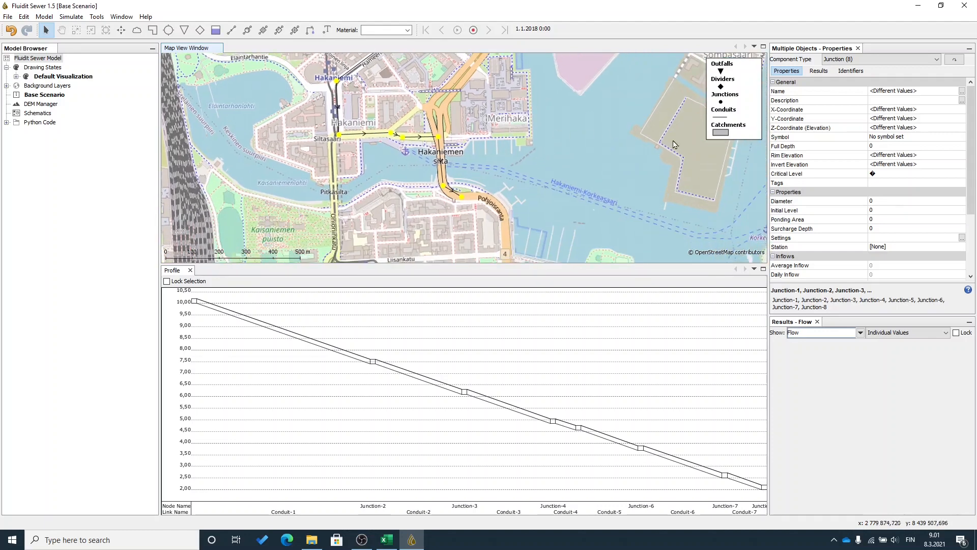
pyautogui.click(879, 146)
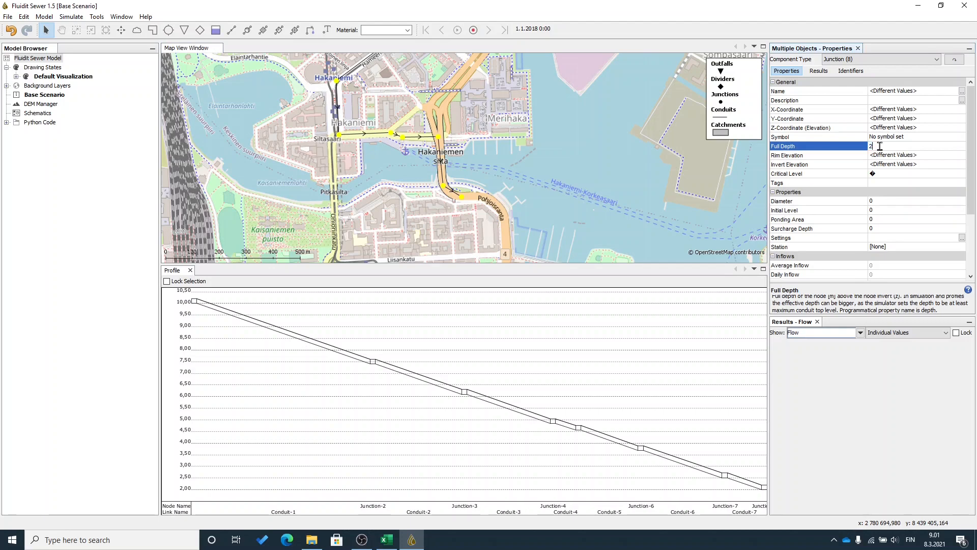
pyautogui.press('Return')
pyautogui.click(506, 312)
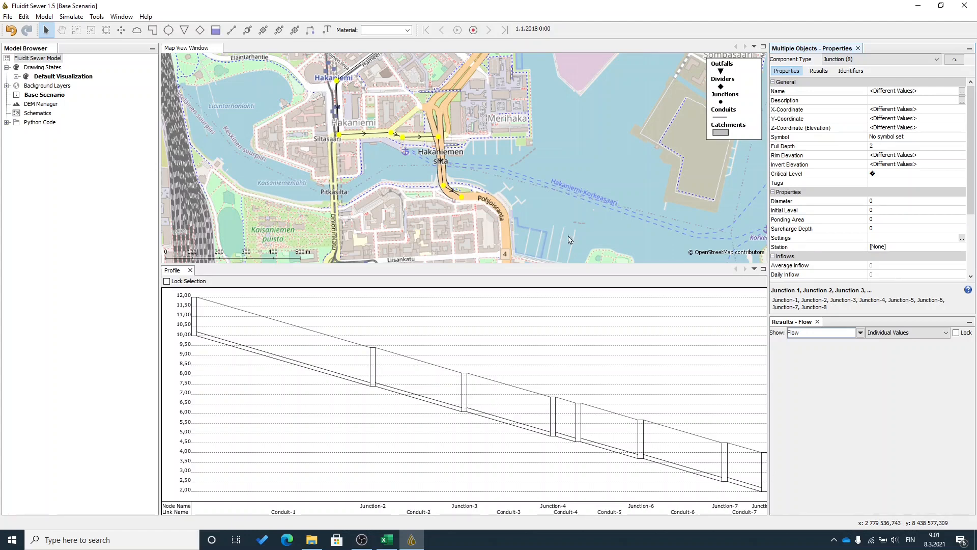
# Enlarge the map view by reducing the height of the Profile view, with the whole sewer line in view
pyautogui.moveTo(584, 199); pyautogui.dragTo(547, 210)
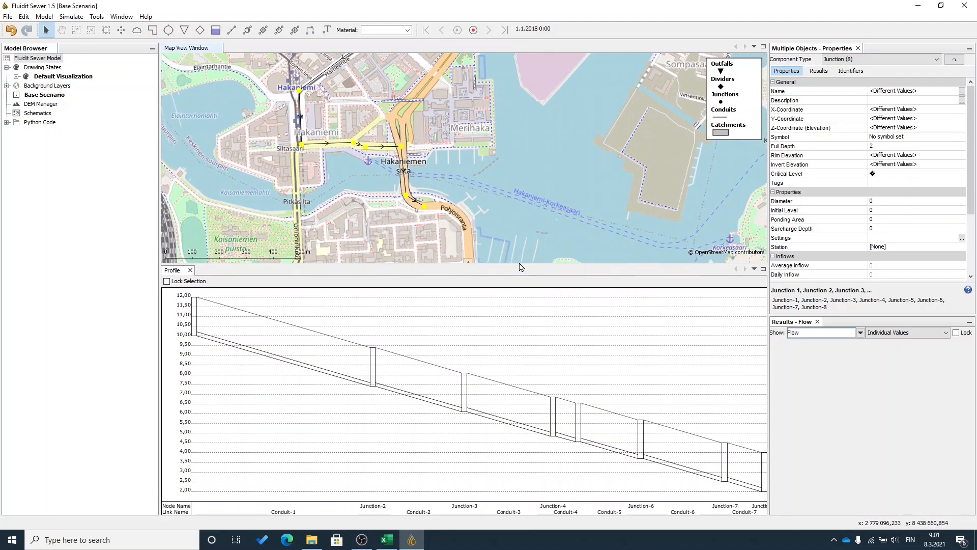
pyautogui.moveTo(520, 266); pyautogui.dragTo(522, 352)
pyautogui.moveTo(542, 286); pyautogui.dragTo(530, 212)
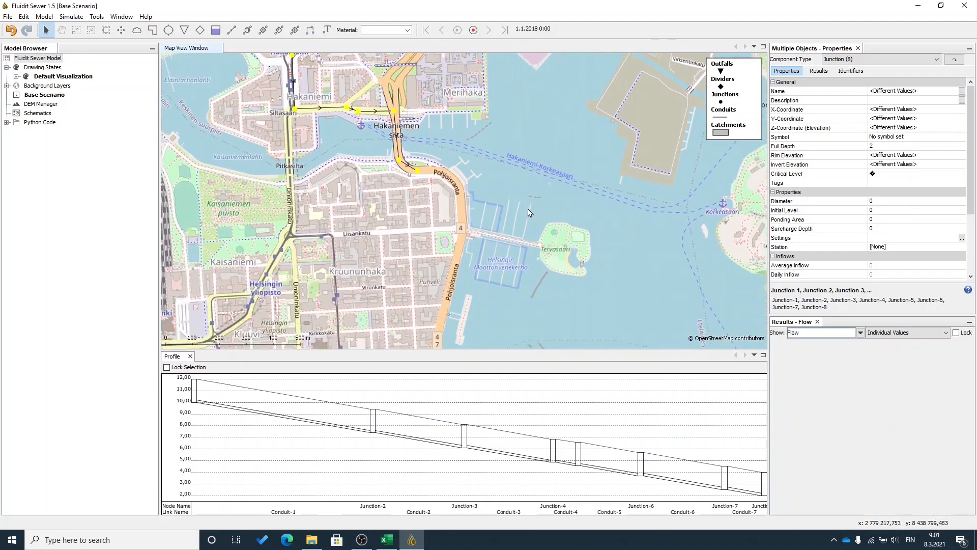
pyautogui.moveTo(500, 147); pyautogui.dragTo(538, 280)
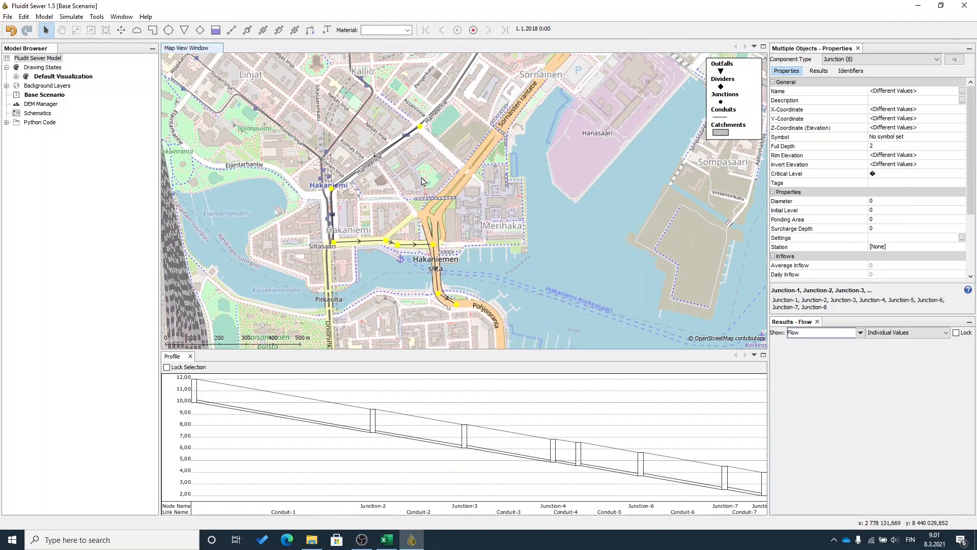
# Select the first conduit along Hämeentie and examine its physical properties, including material, diameter and roughness
pyautogui.click(392, 149)
pyautogui.scroll(-1, 901, 238)
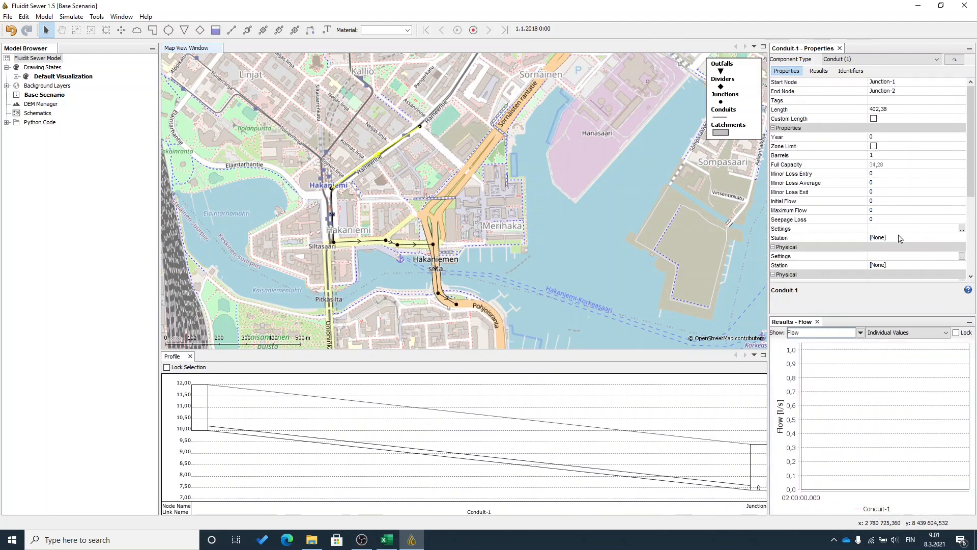
pyautogui.scroll(-1, 901, 239)
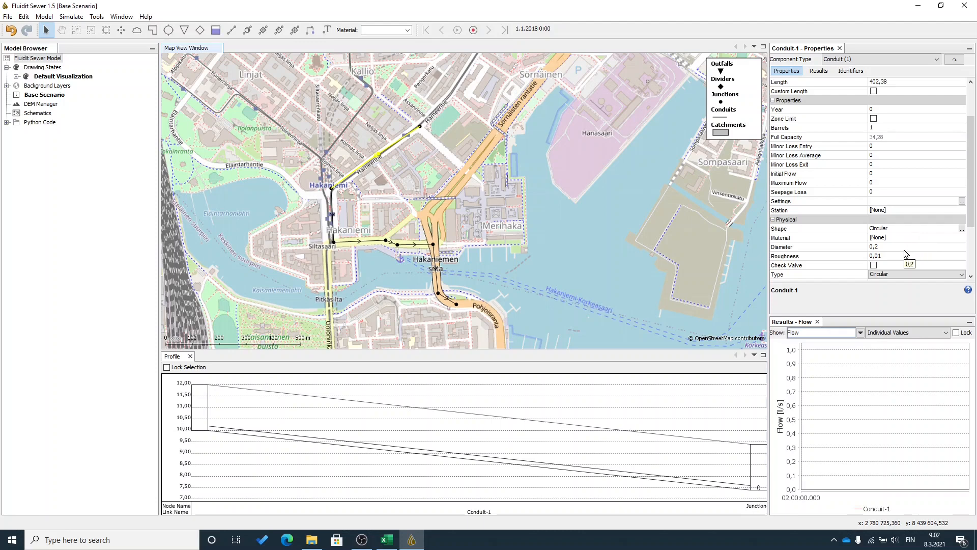
pyautogui.moveTo(591, 211); pyautogui.dragTo(608, 183)
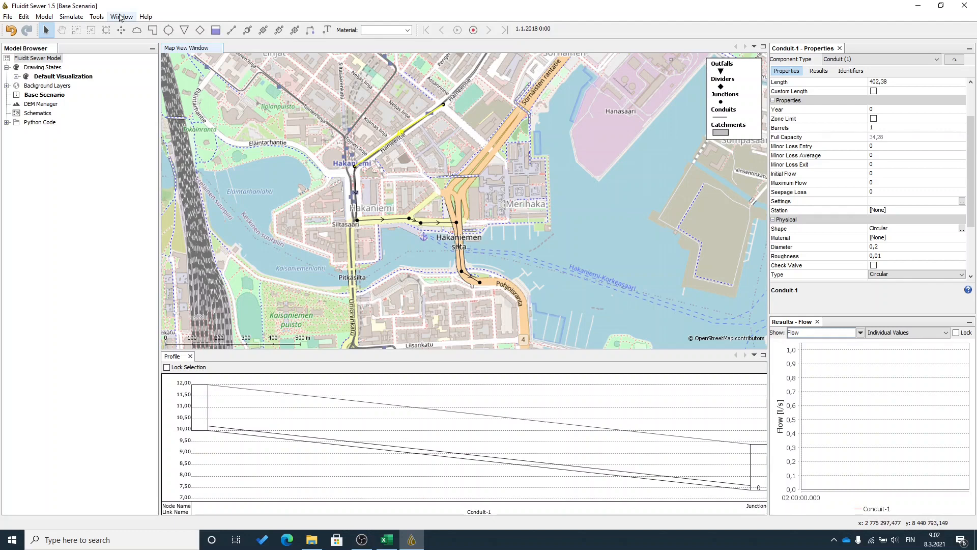
# Load the Finnish Material Pack into the model
pyautogui.click(121, 17)
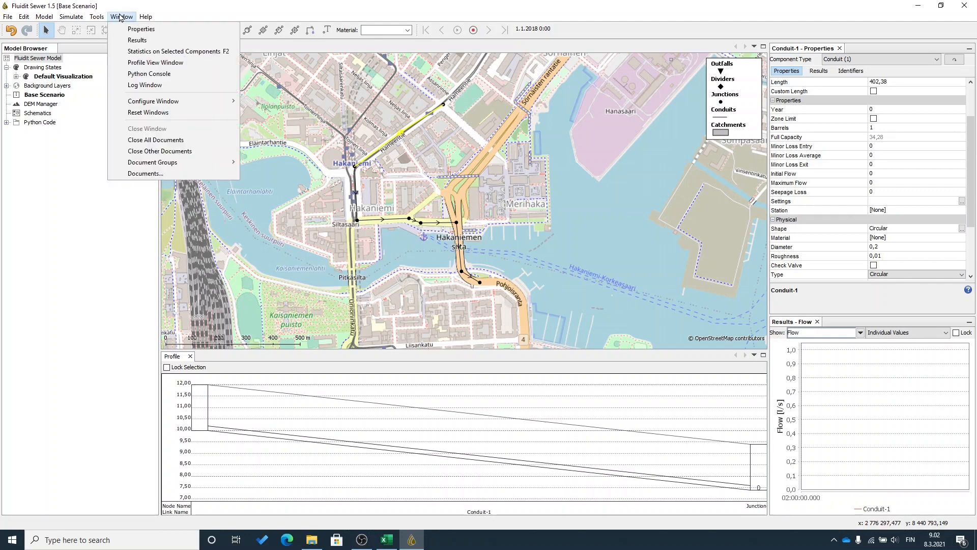
pyautogui.moveTo(84, 20)
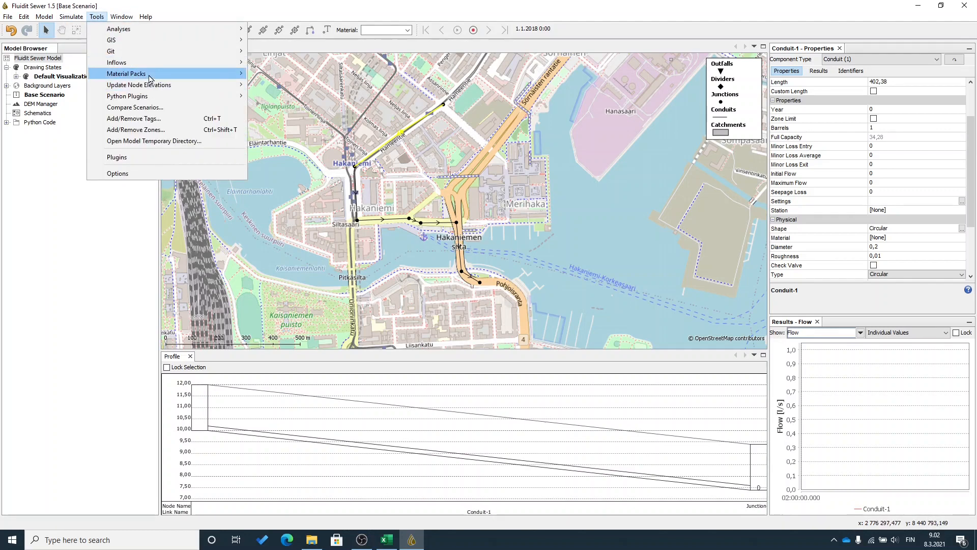
pyautogui.moveTo(176, 79)
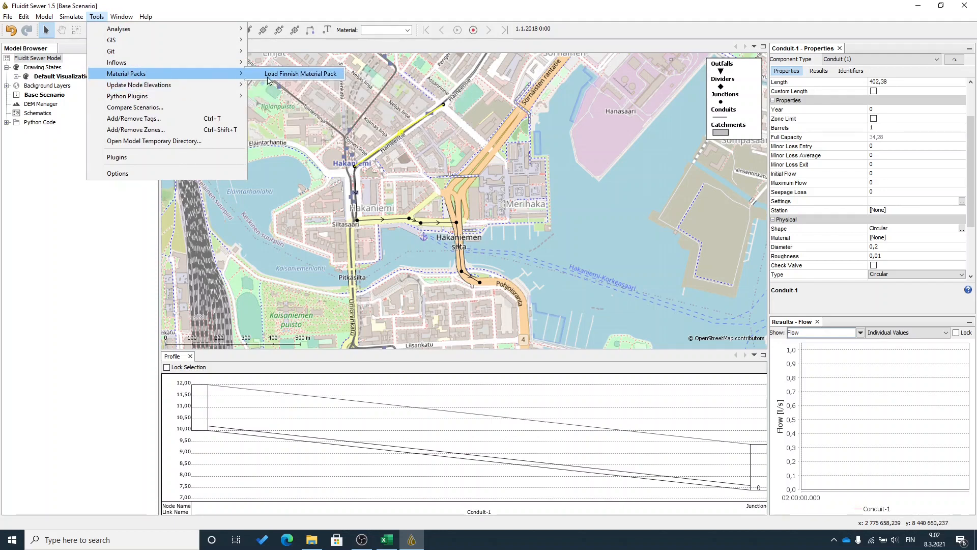
pyautogui.click(285, 74)
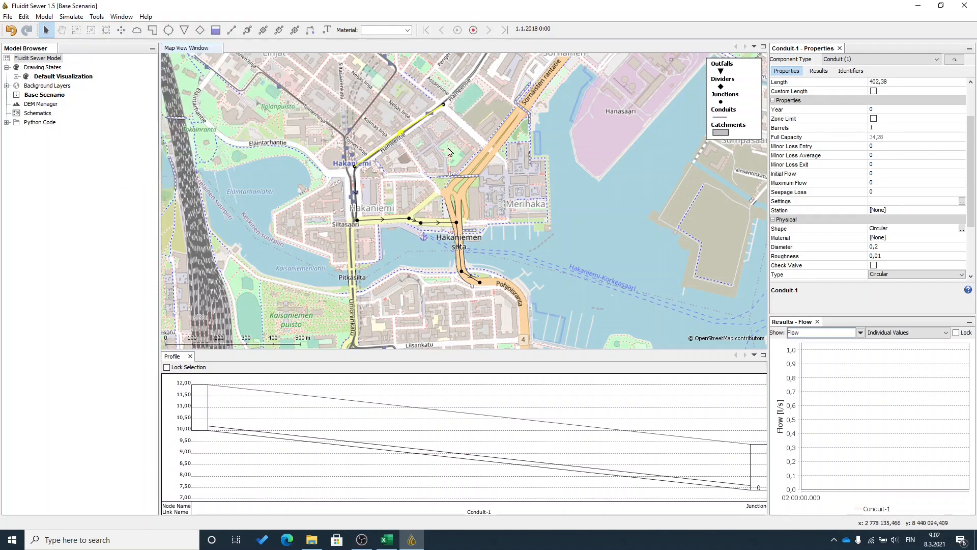
# Review the loaded pipe materials in the Materials table, including inner diameters, costs and roughness values, and return to the map
pyautogui.click(49, 20)
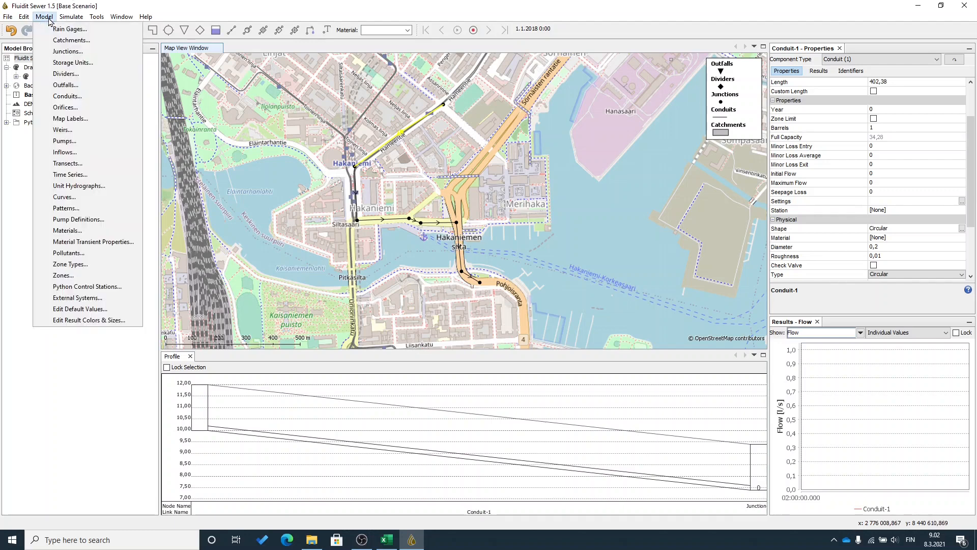
pyautogui.click(66, 231)
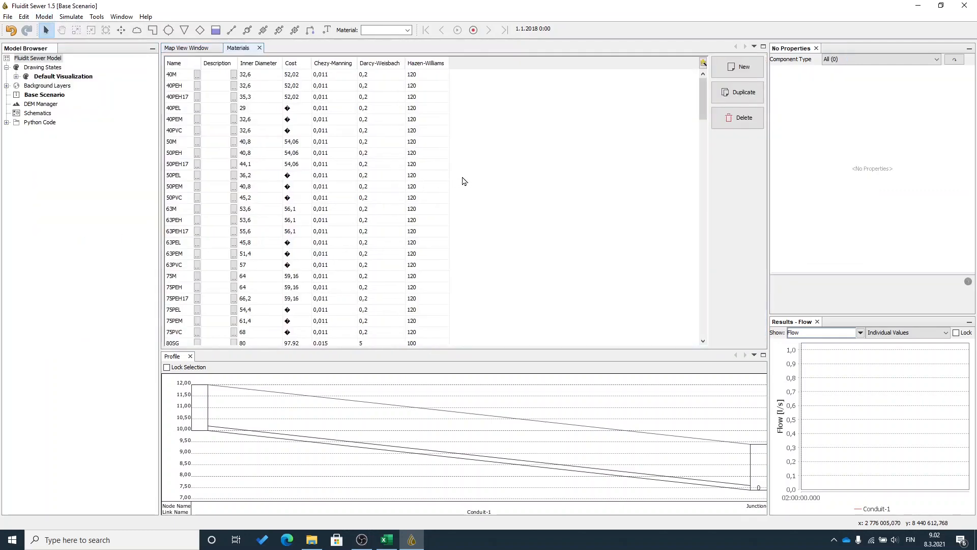
pyautogui.scroll(-15, 464, 181)
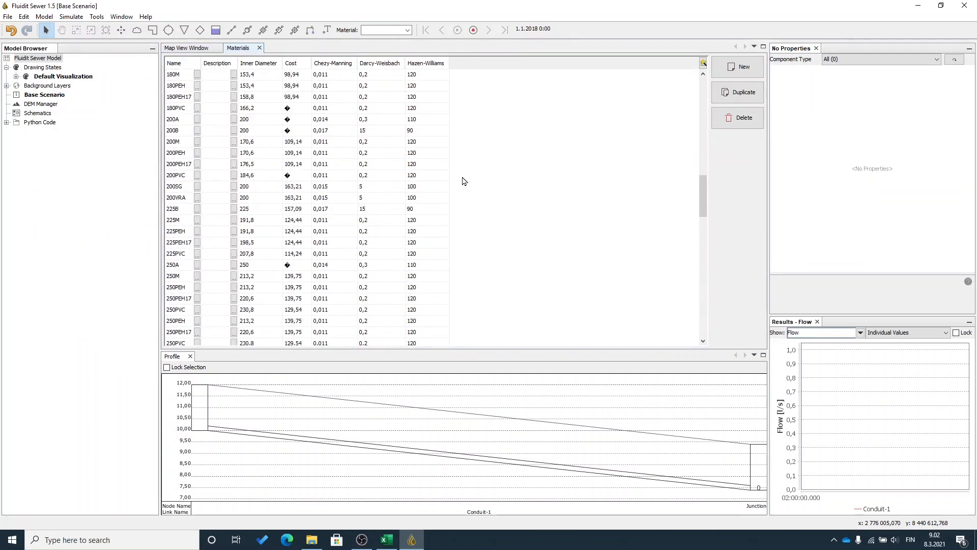
pyautogui.scroll(-16, 464, 182)
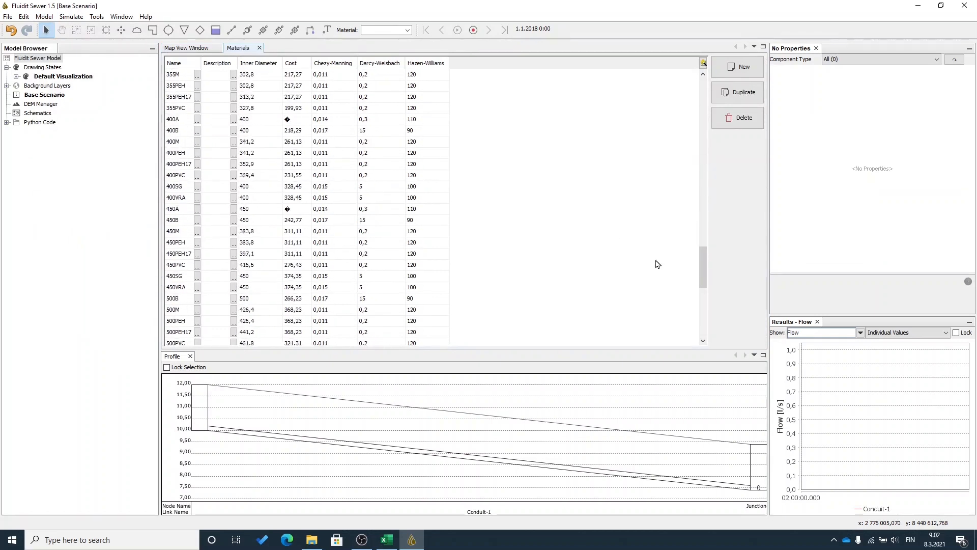
pyautogui.moveTo(703, 269); pyautogui.dragTo(716, 81)
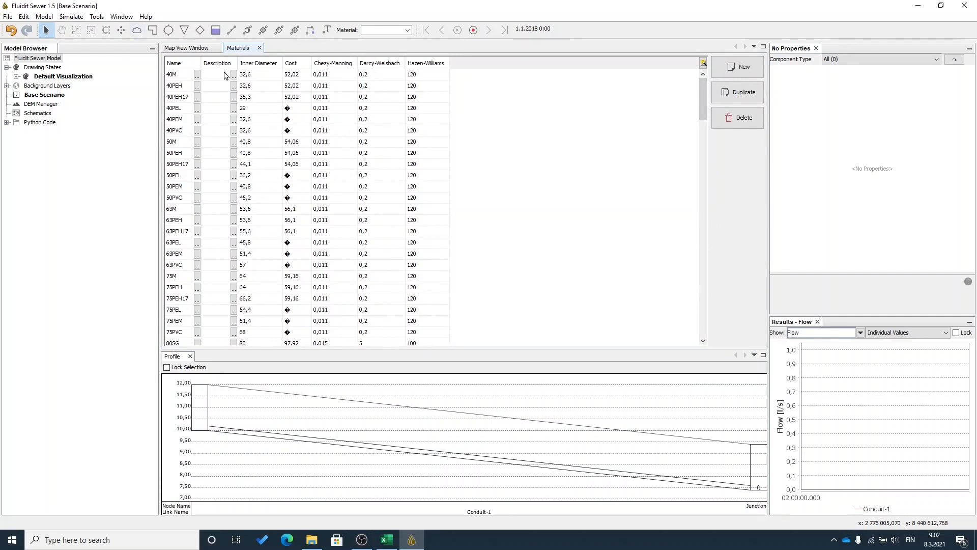
pyautogui.click(206, 49)
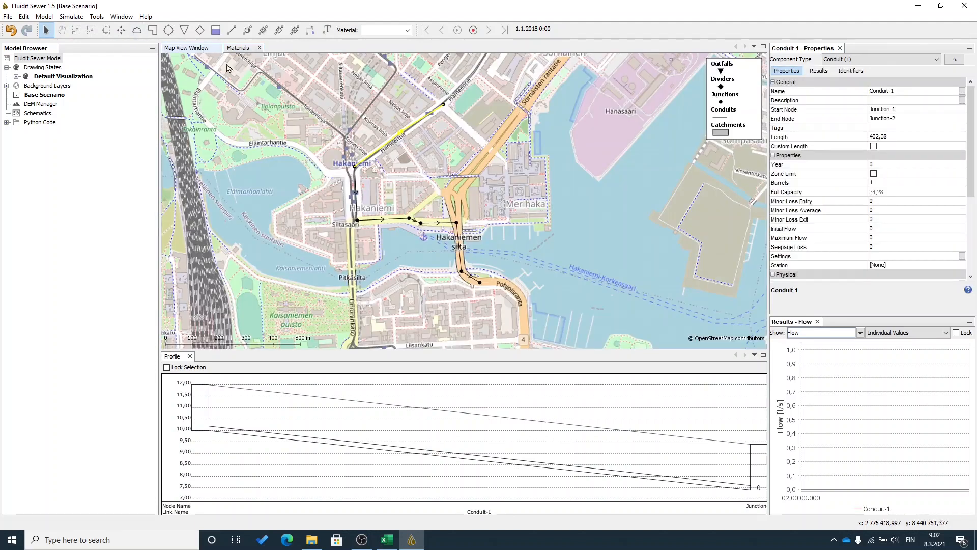
# Select the whole sewer line on the map and narrow the selection to its conduits only
pyautogui.moveTo(525, 155); pyautogui.dragTo(535, 196)
pyautogui.scroll(1, 561, 237)
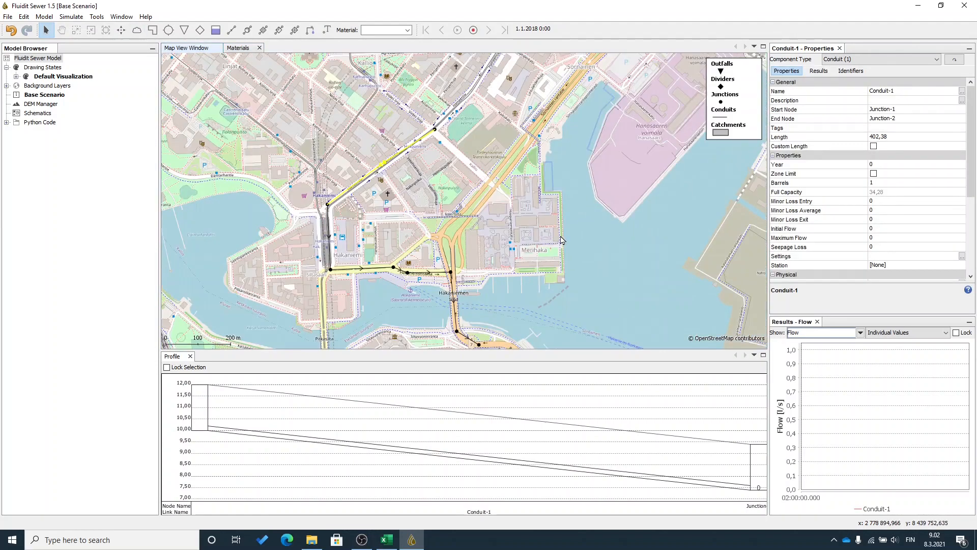
pyautogui.moveTo(561, 237); pyautogui.dragTo(599, 201)
pyautogui.click(599, 201)
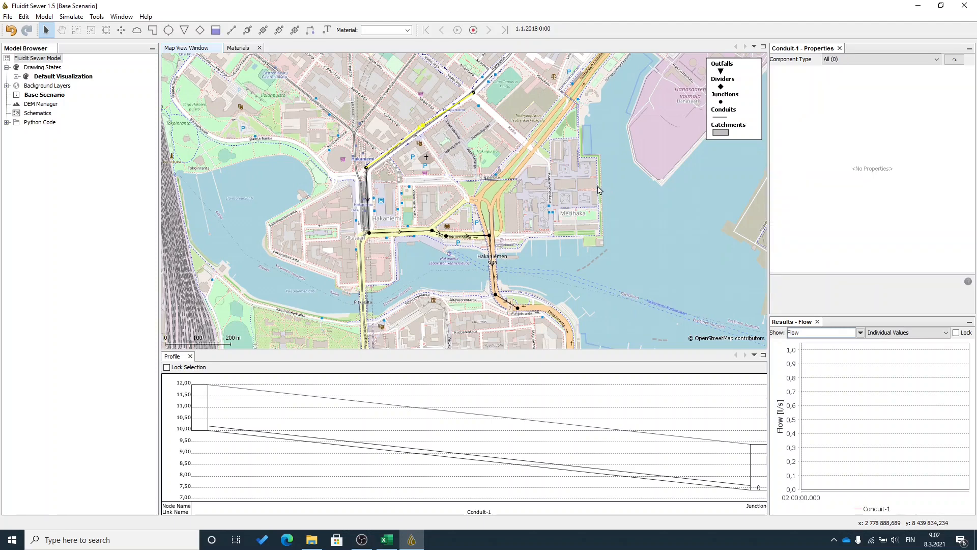
pyautogui.click(446, 118)
pyautogui.moveTo(301, 102); pyautogui.dragTo(606, 321)
pyautogui.click(937, 59)
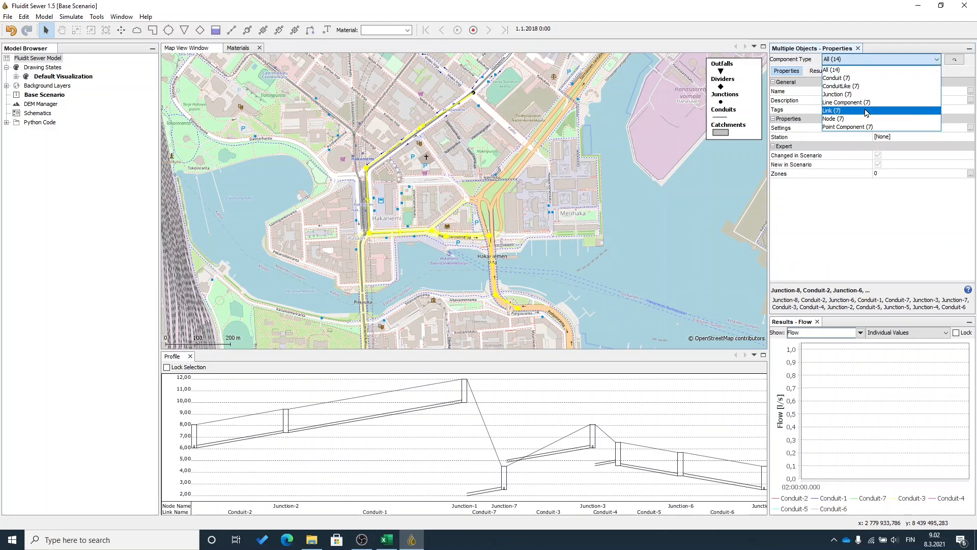
pyautogui.click(865, 78)
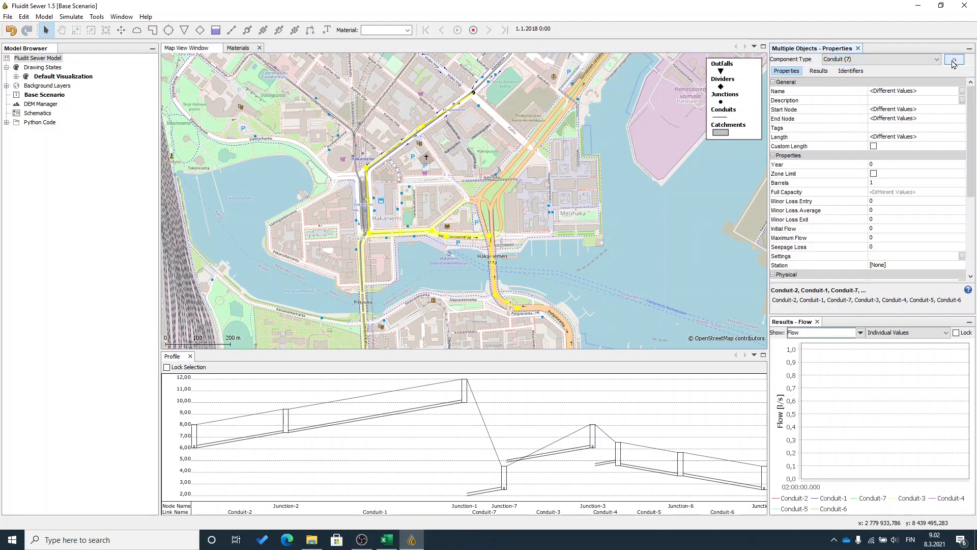
pyautogui.click(953, 61)
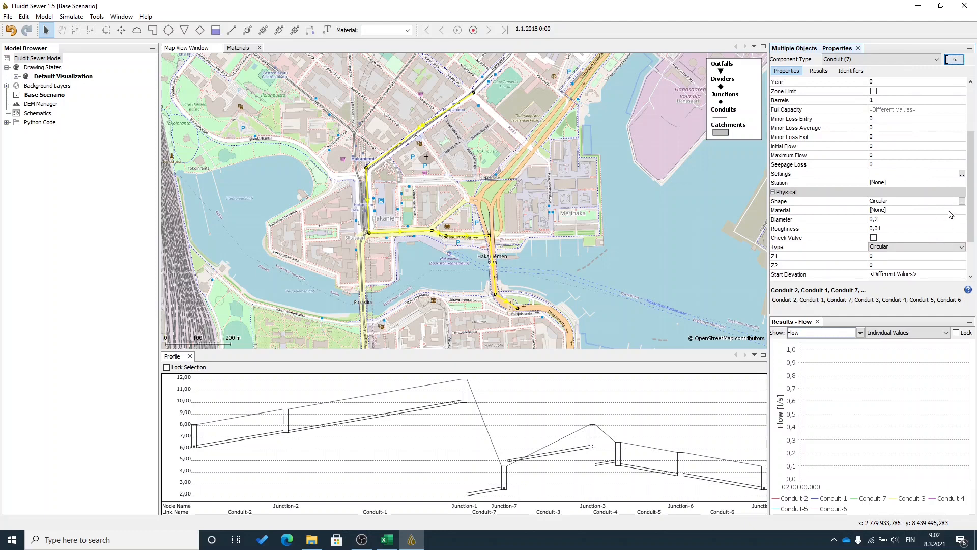
# Assign the material 160PVC to all selected conduits, check their diameter and roughness, and clear the selection
pyautogui.click(951, 214)
pyautogui.click(961, 210)
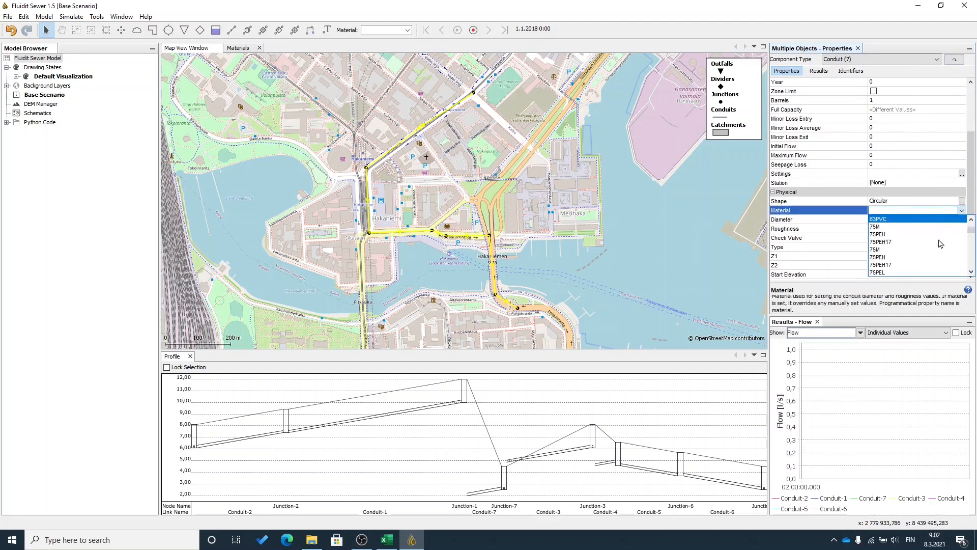
pyautogui.scroll(-5, 939, 242)
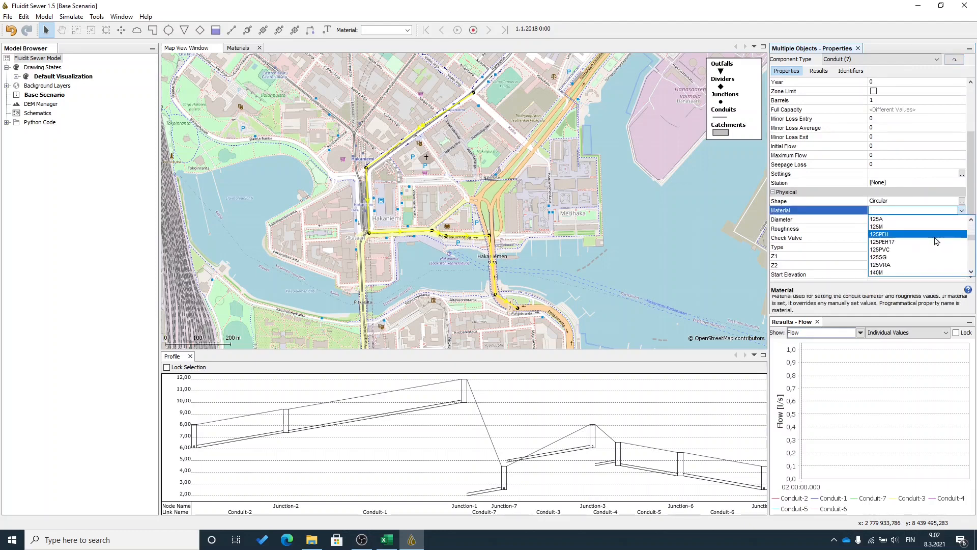
pyautogui.scroll(-4, 937, 242)
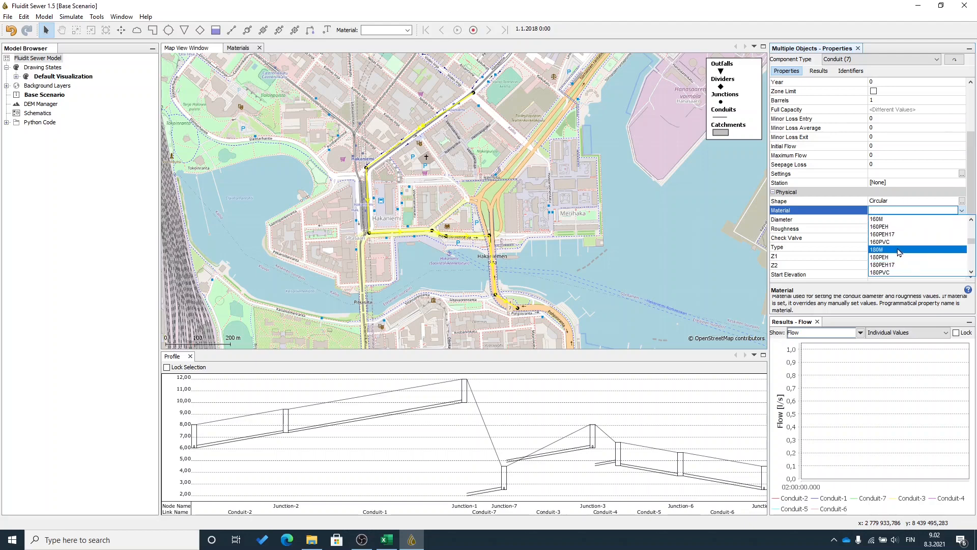
pyautogui.click(898, 241)
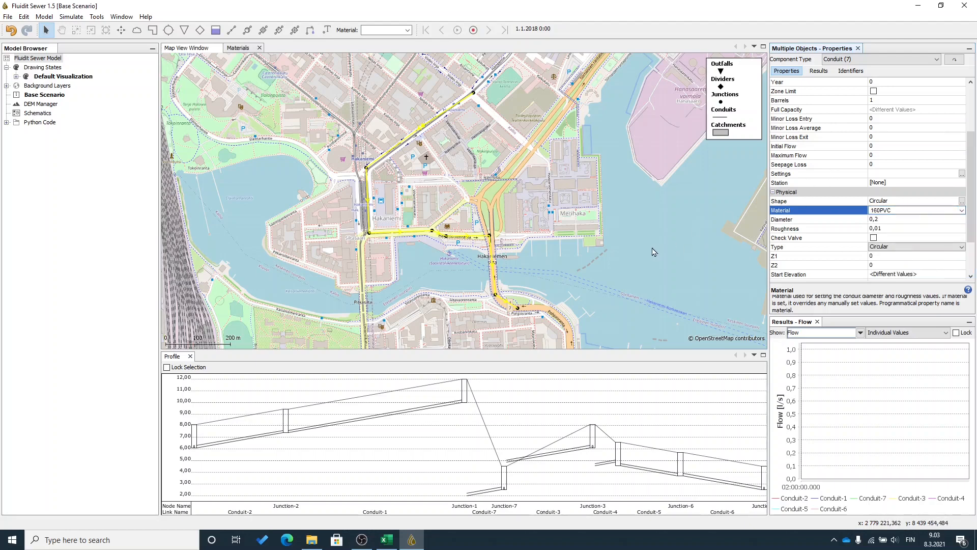
pyautogui.click(897, 223)
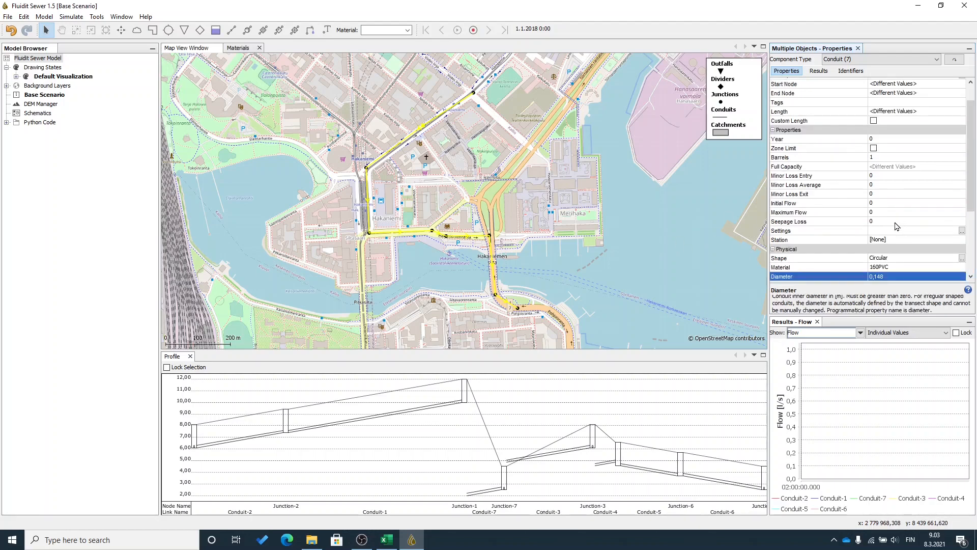
pyautogui.scroll(-1, 897, 227)
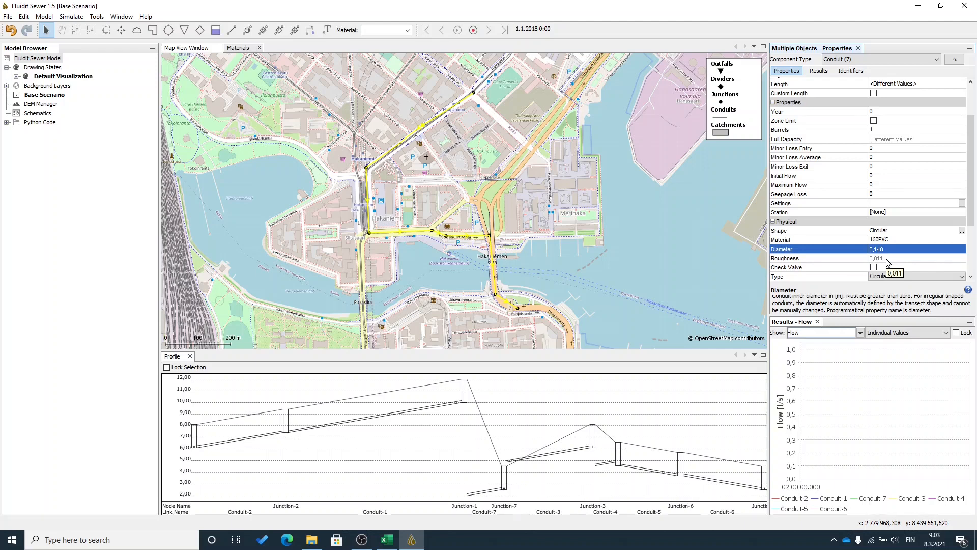
pyautogui.click(650, 229)
# Display the full sewer line's profile by finding the best route between its first junction on Hämeentie and its last junction near Pohjoisranta
pyautogui.moveTo(604, 223); pyautogui.dragTo(579, 206)
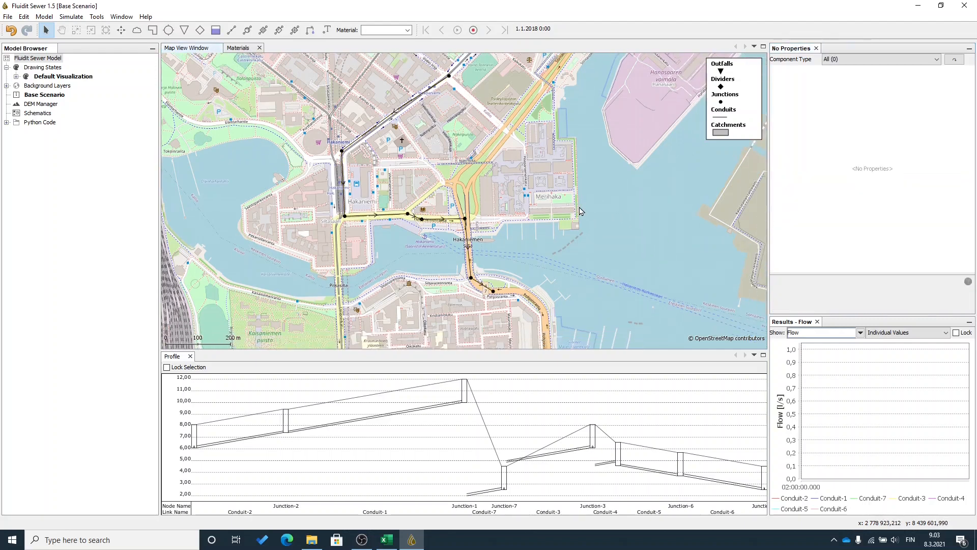
pyautogui.click(514, 435)
pyautogui.moveTo(553, 218); pyautogui.dragTo(595, 262)
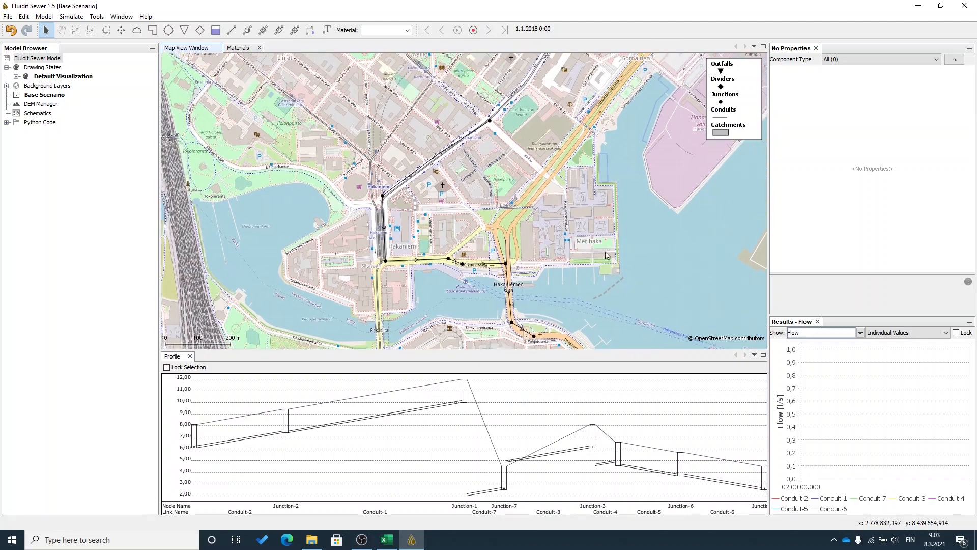
pyautogui.click(491, 122)
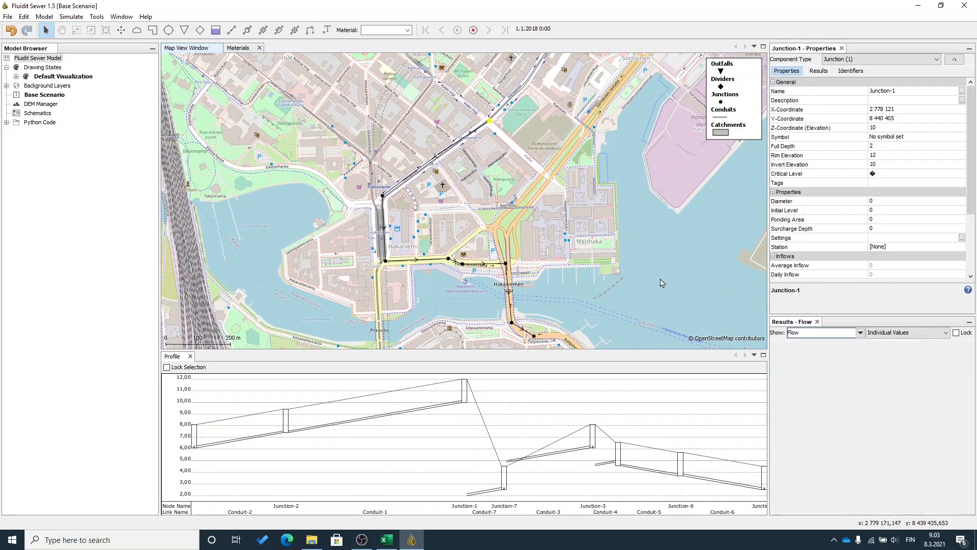
pyautogui.moveTo(620, 307); pyautogui.dragTo(664, 256)
pyautogui.scroll(-1, 664, 256)
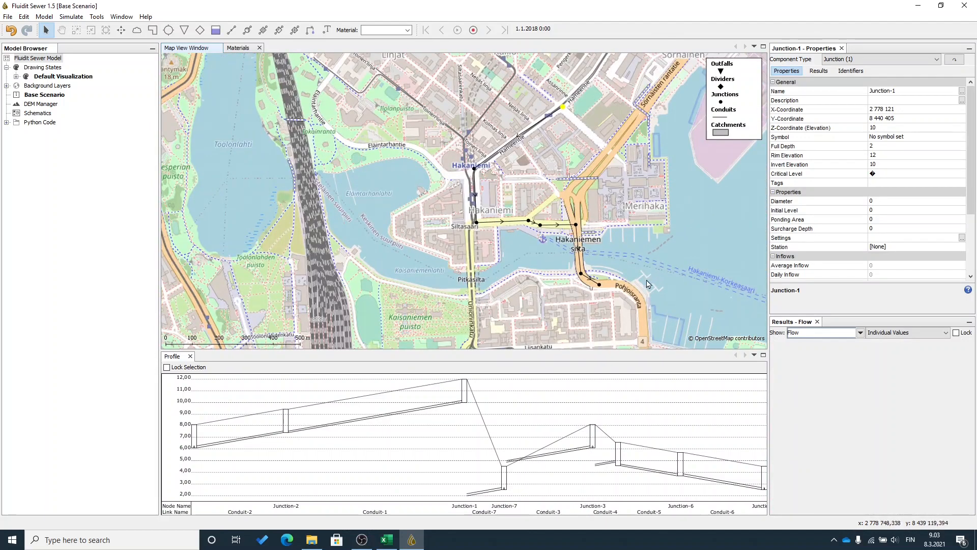
pyautogui.keyDown('ctrl'); pyautogui.click(600, 286); pyautogui.keyUp('ctrl')
pyautogui.rightClick(600, 287)
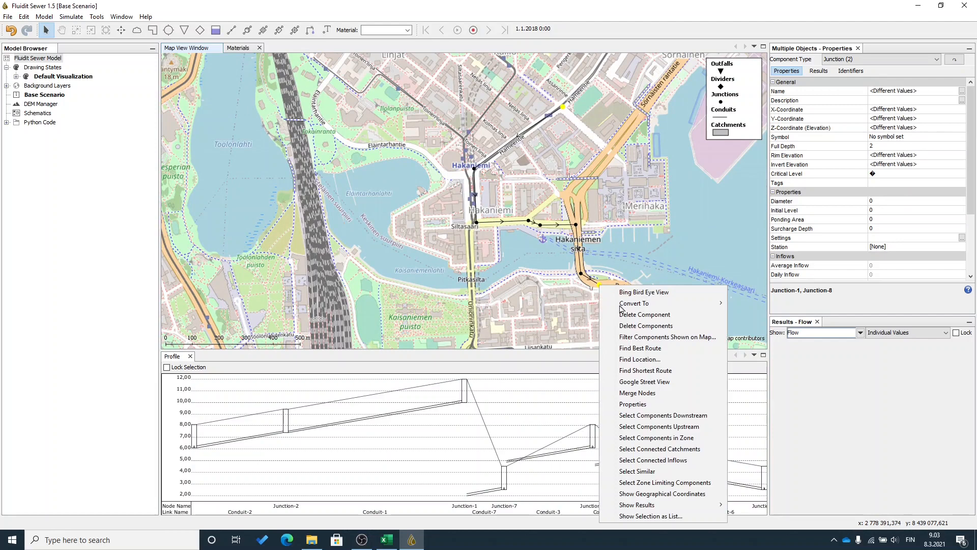
pyautogui.click(680, 349)
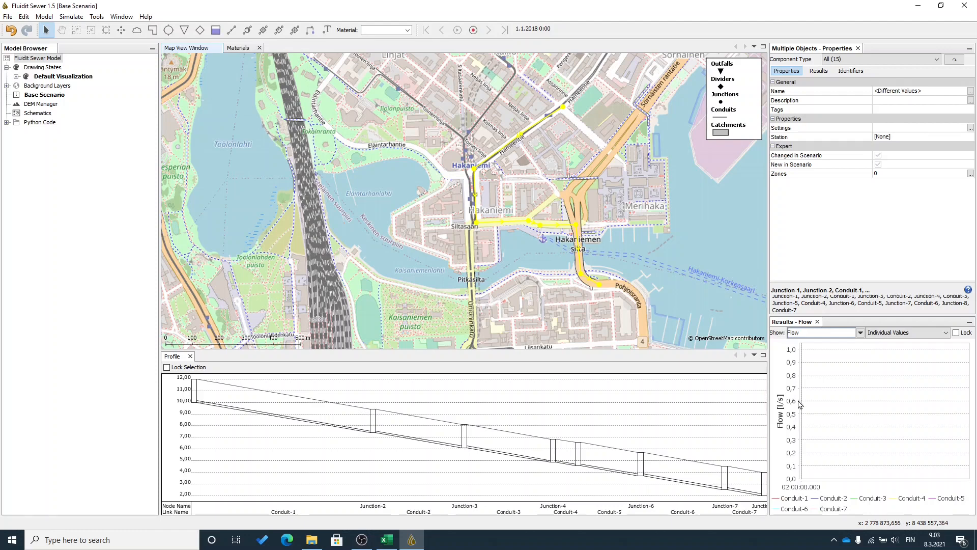
# Select the conduit just west of Hakaniemen silta, examine its material and diameter, and clear the selection
pyautogui.click(553, 225)
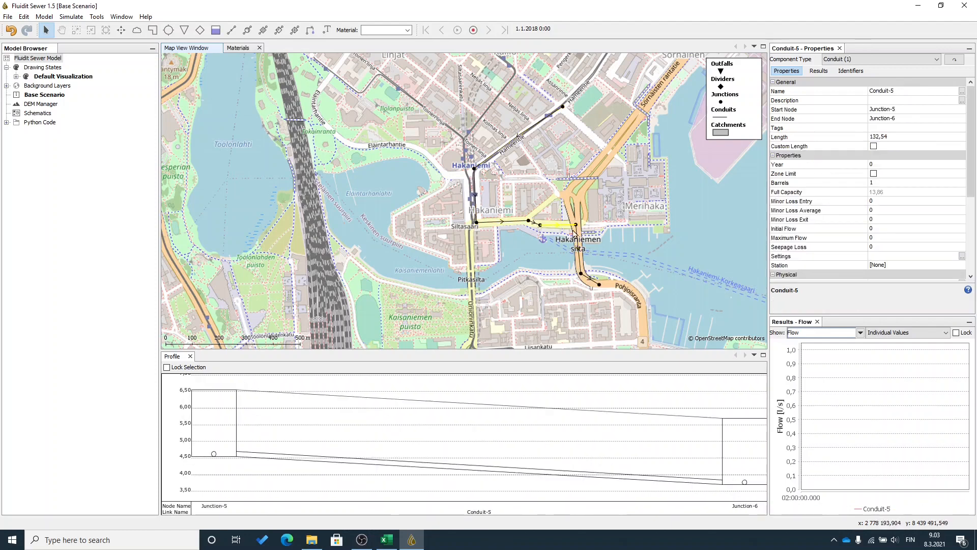
pyautogui.scroll(-1, 844, 244)
pyautogui.moveTo(562, 175); pyautogui.dragTo(550, 204)
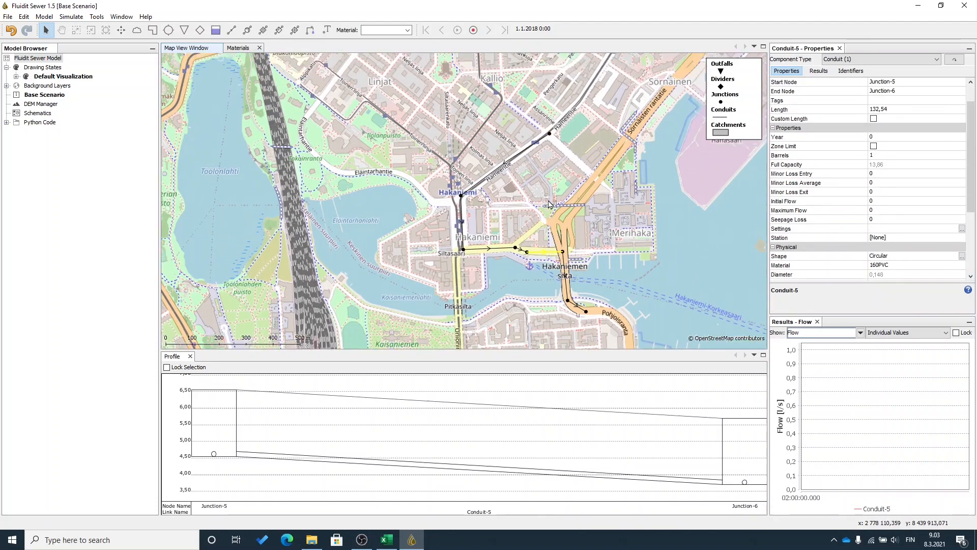
pyautogui.click(706, 268)
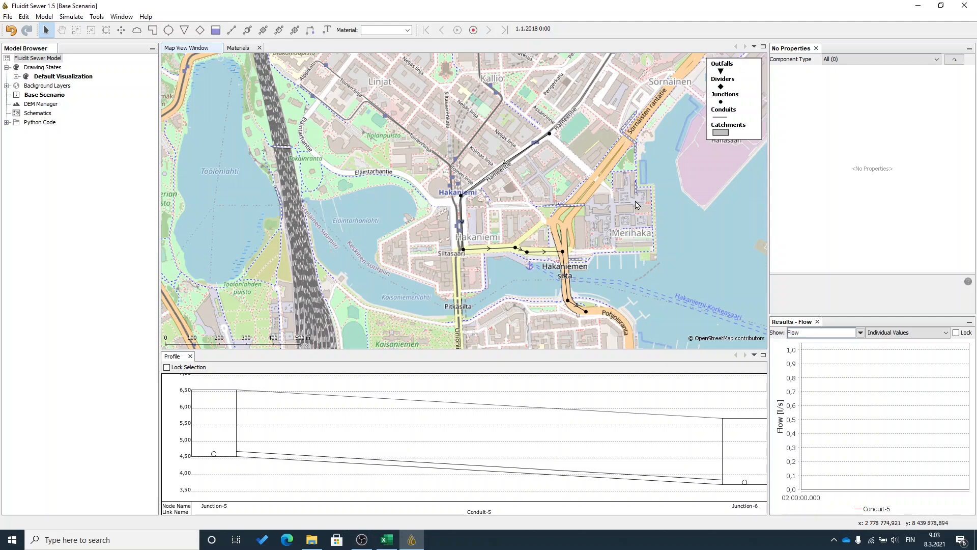
# Place three inflows around the first junction on Hämeentie and three around the second junction at Hakaniemi
pyautogui.moveTo(617, 171); pyautogui.dragTo(606, 203)
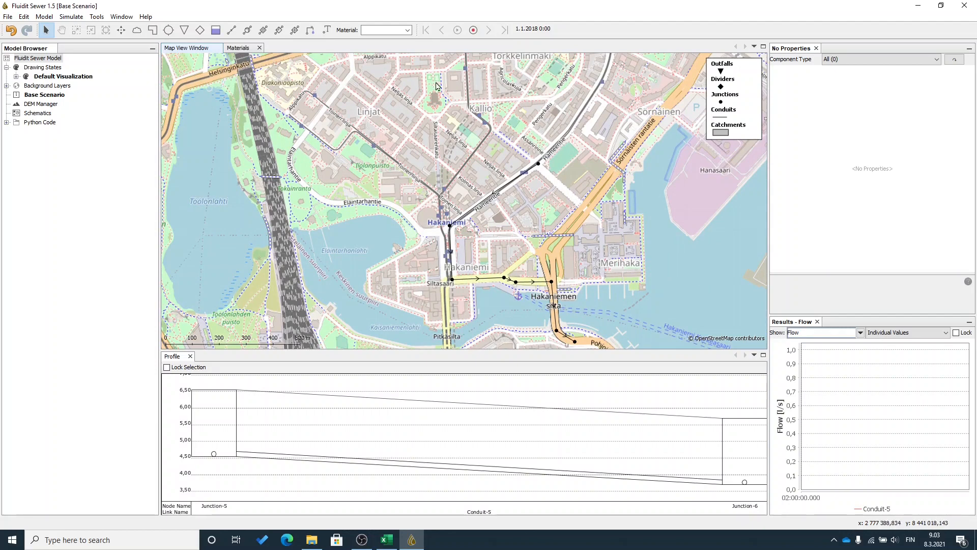
pyautogui.click(310, 32)
pyautogui.scroll(1, 532, 211)
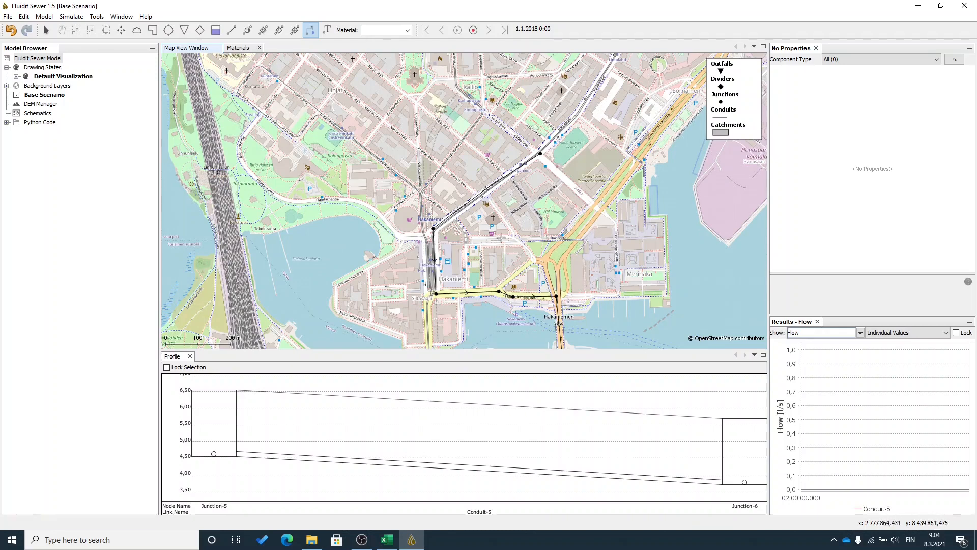
pyautogui.press('Escape')
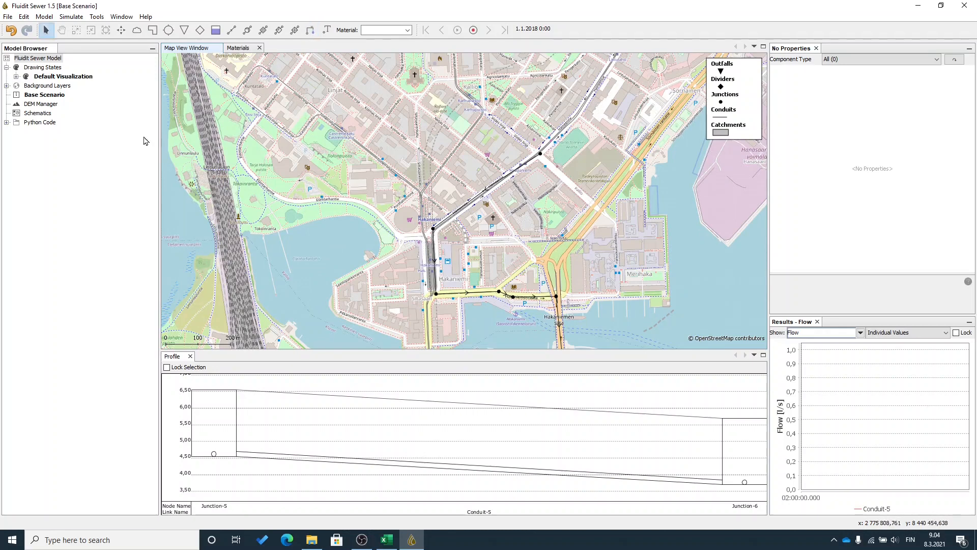
# Hide the Open Street Map background layer
pyautogui.click(7, 86)
pyautogui.doubleClick(26, 94)
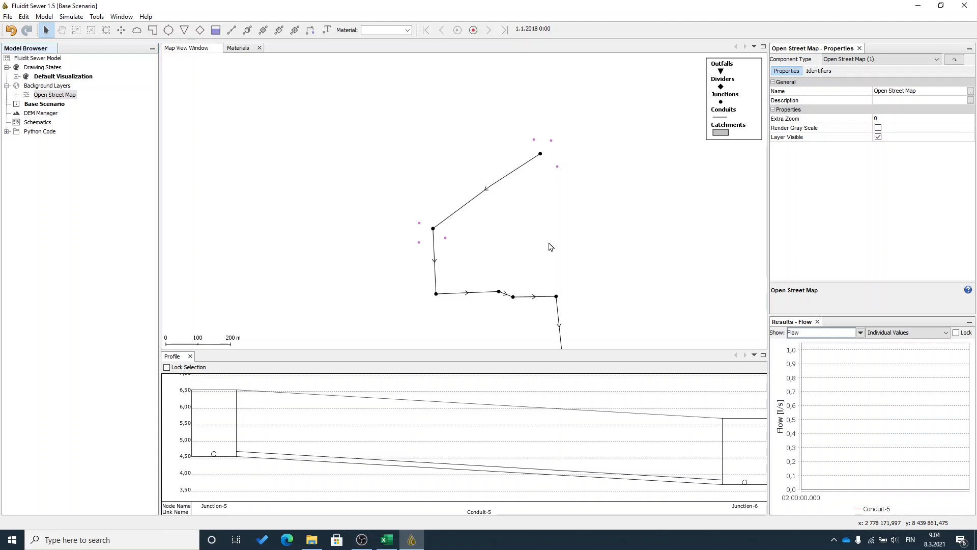
# Select the three inflows around the sewer line's first junction and set their Daily Inflow to 50
pyautogui.moveTo(566, 207); pyautogui.dragTo(555, 232)
pyautogui.moveTo(459, 122); pyautogui.dragTo(532, 152)
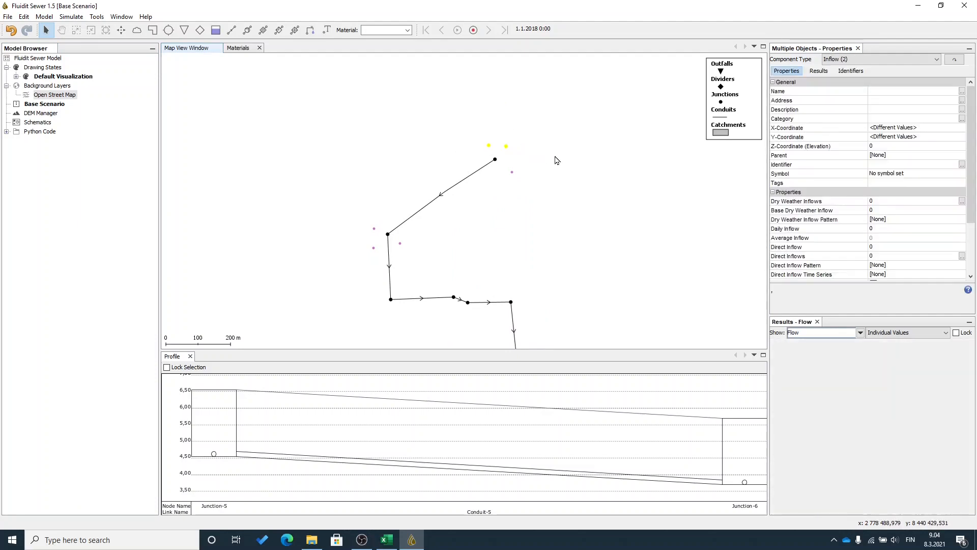
pyautogui.keyDown('ctrl'); pyautogui.click(512, 172); pyautogui.keyUp('ctrl')
pyautogui.click(899, 227)
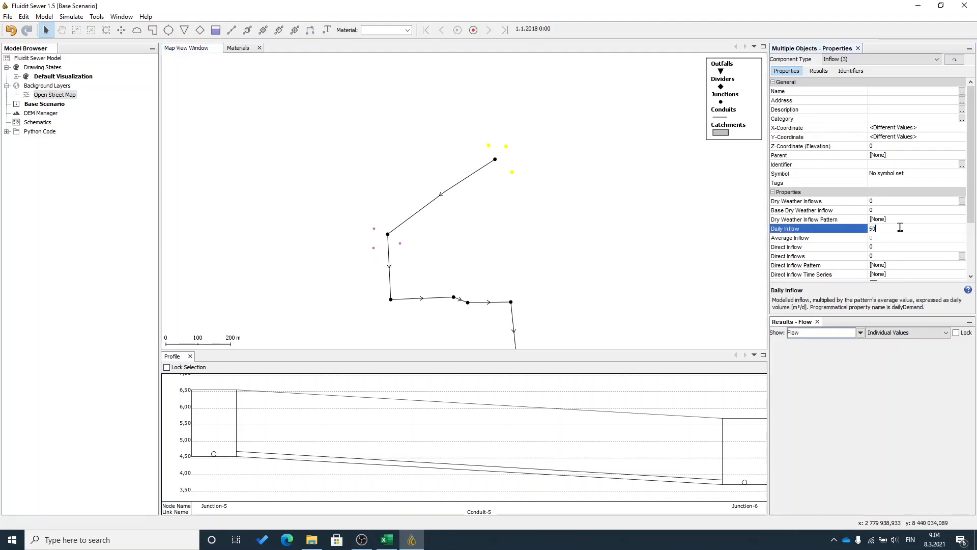
pyautogui.press('Return')
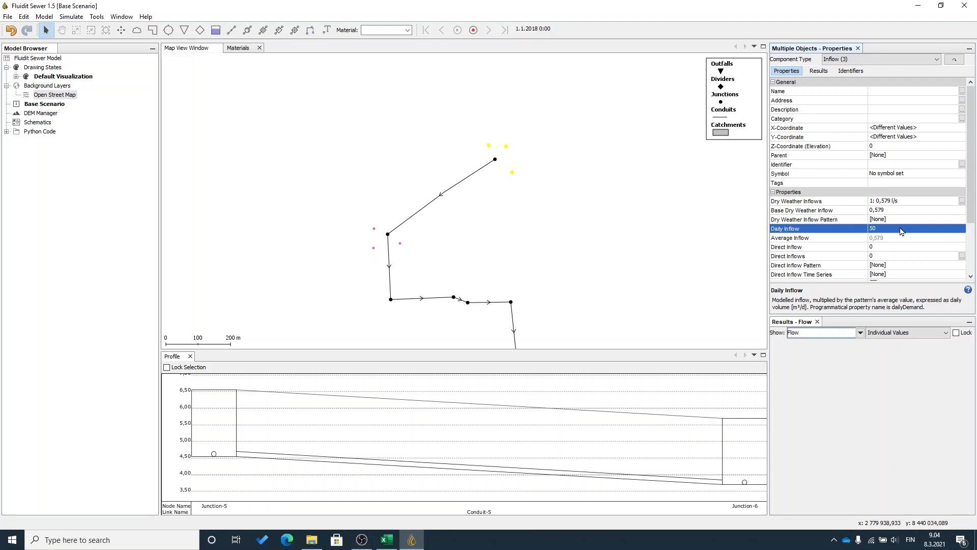
# Select the three inflows around the sewer line's second junction, set their Daily Inflow to 75, and clear the selection
pyautogui.moveTo(506, 236); pyautogui.dragTo(572, 224)
pyautogui.moveTo(436, 212); pyautogui.dragTo(448, 246)
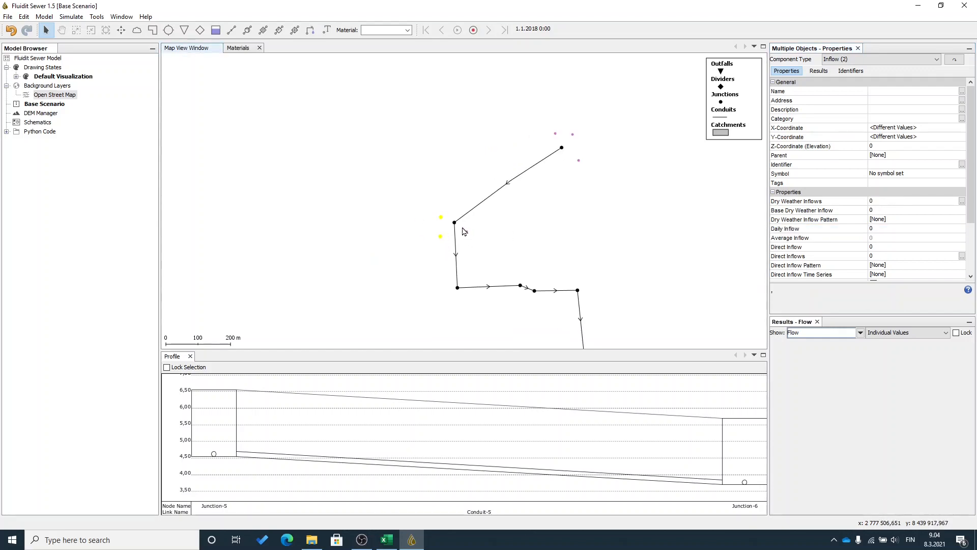
pyautogui.keyDown('ctrl'); pyautogui.click(467, 231); pyautogui.keyUp('ctrl')
pyautogui.click(913, 229)
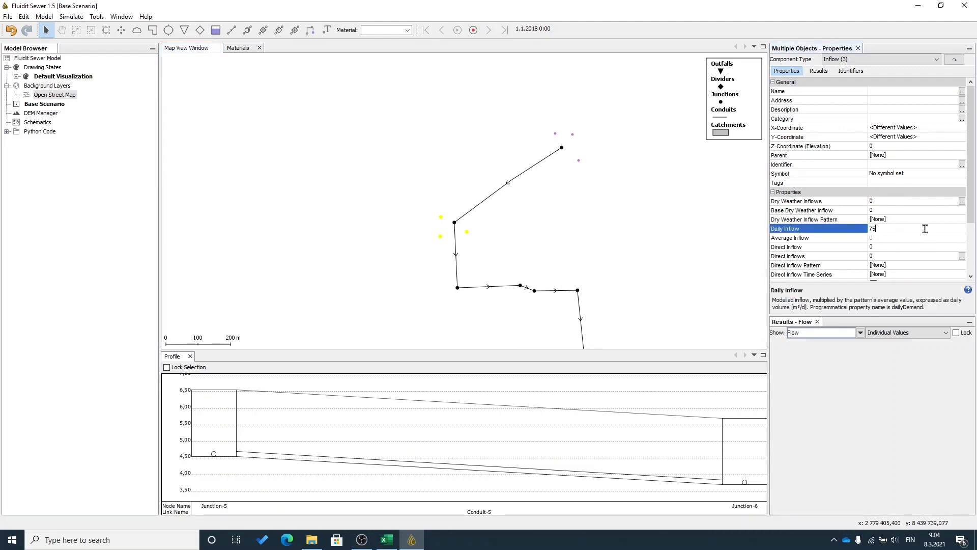
pyautogui.press('Return')
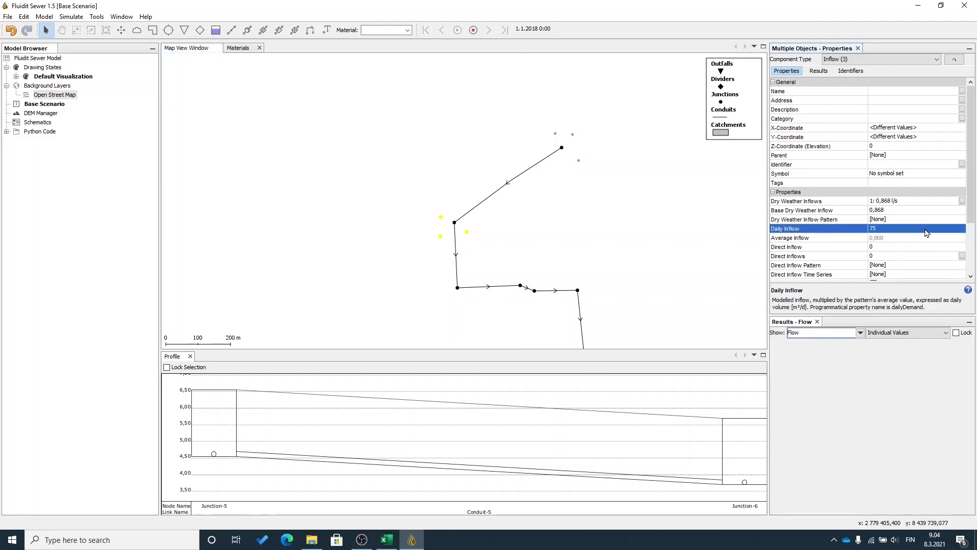
pyautogui.click(593, 230)
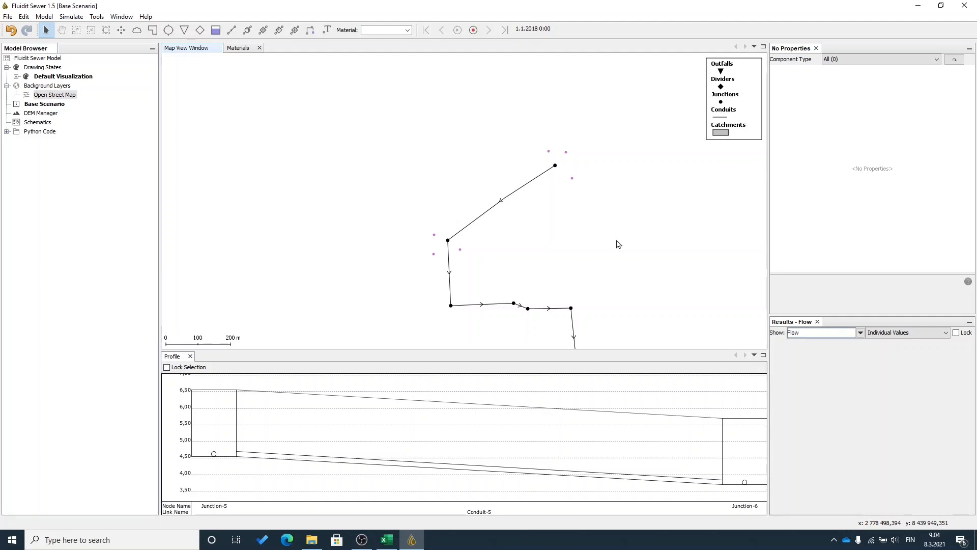
pyautogui.moveTo(618, 244); pyautogui.dragTo(608, 233)
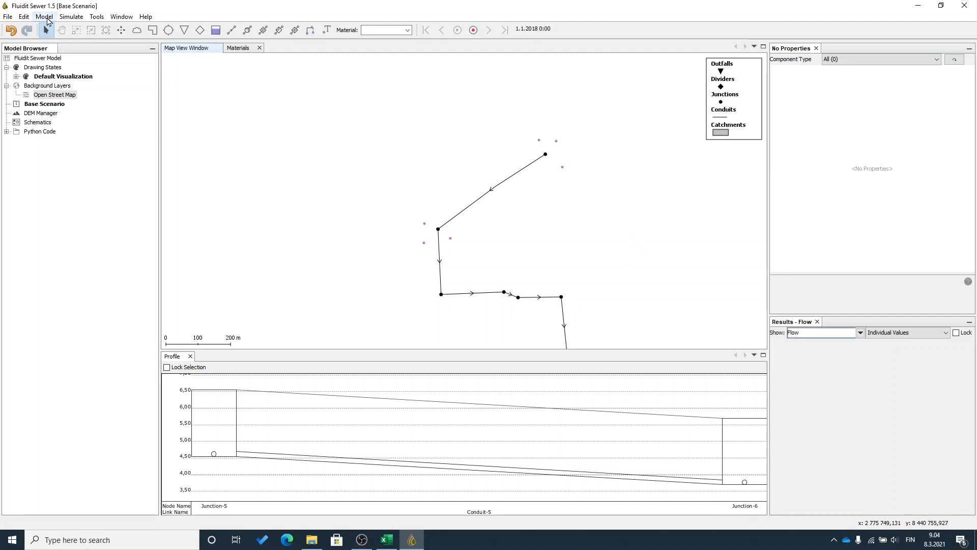
# Create a new pattern in the model and name it DailyInflow
pyautogui.click(44, 17)
pyautogui.click(89, 210)
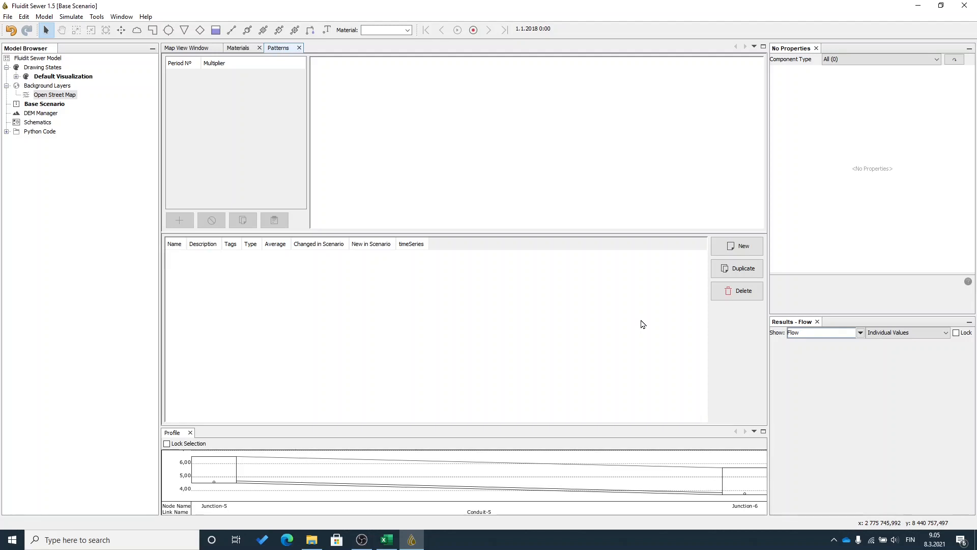
pyautogui.click(740, 246)
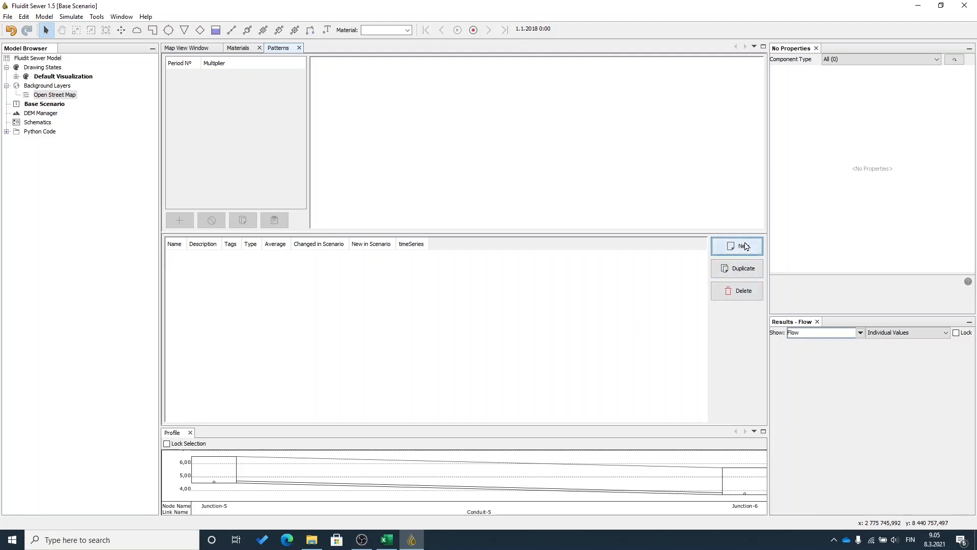
pyautogui.click(917, 90)
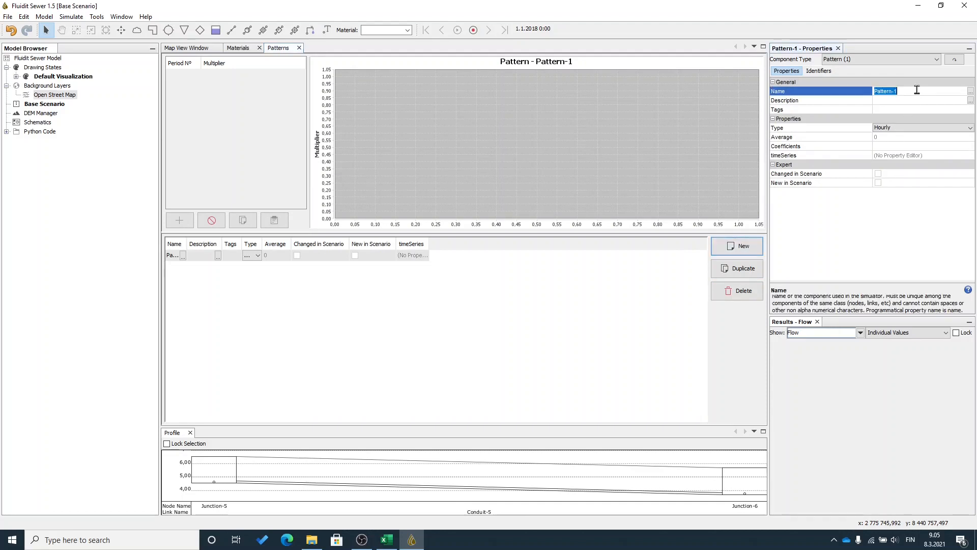
pyautogui.write('DailyIn')
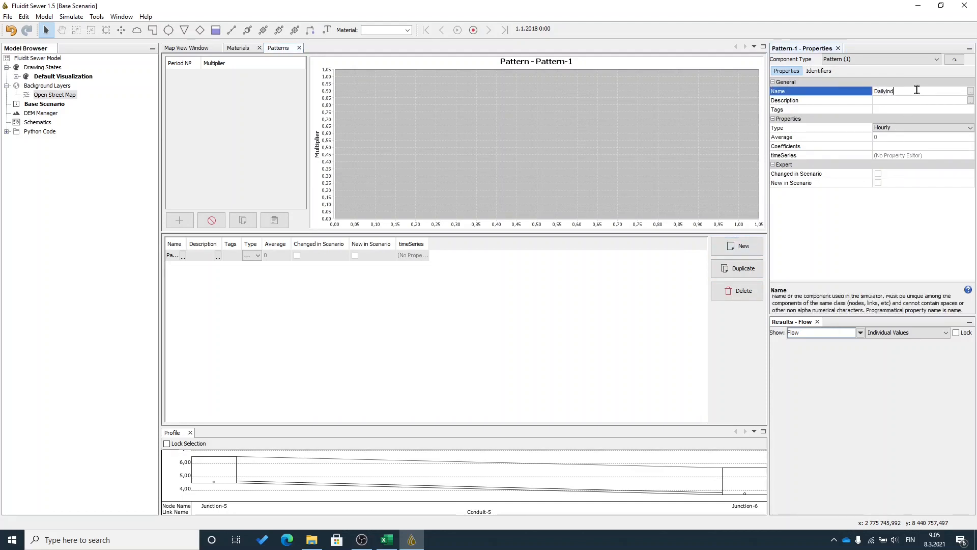
pyautogui.write('flow')
pyautogui.press('Return')
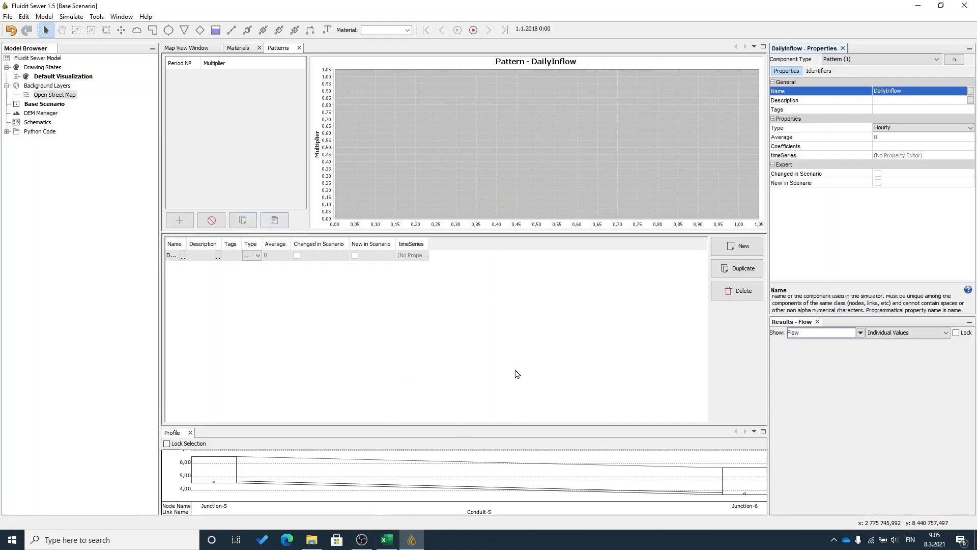
# Switch to the Book1 workbook in Excel and copy the 24 multiplier values in cells D1 to D24
pyautogui.click(387, 539)
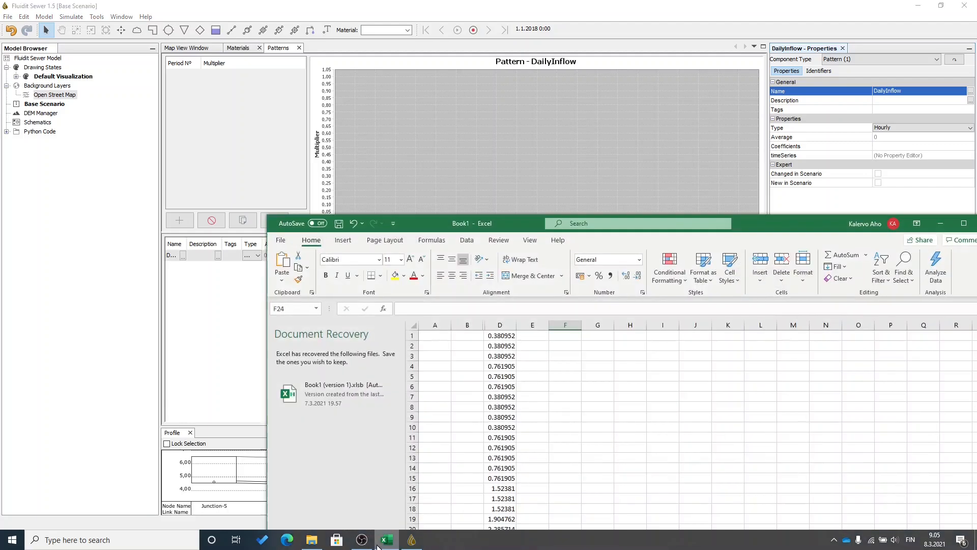
pyautogui.doubleClick(534, 227)
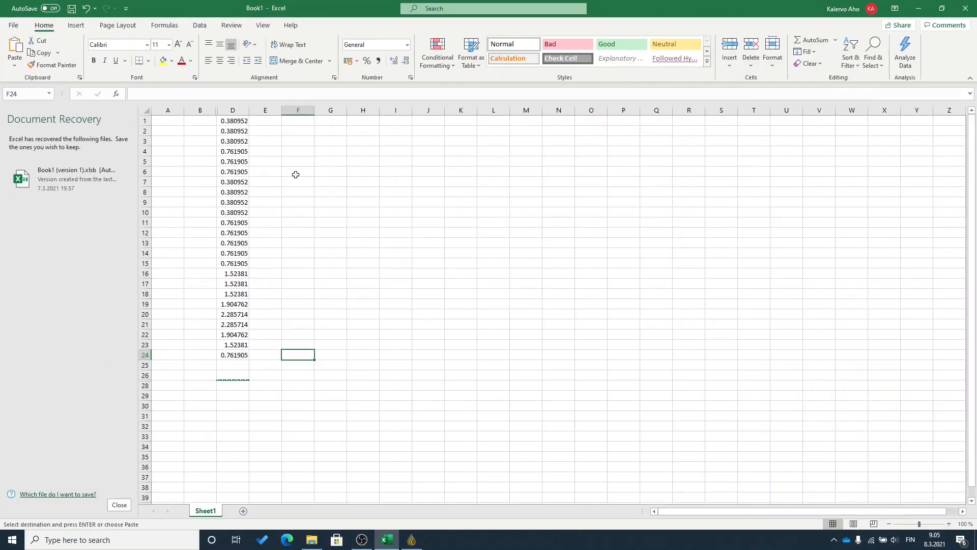
pyautogui.click(244, 122)
pyautogui.keyDown('shift'); pyautogui.click(241, 356); pyautogui.keyUp('shift')
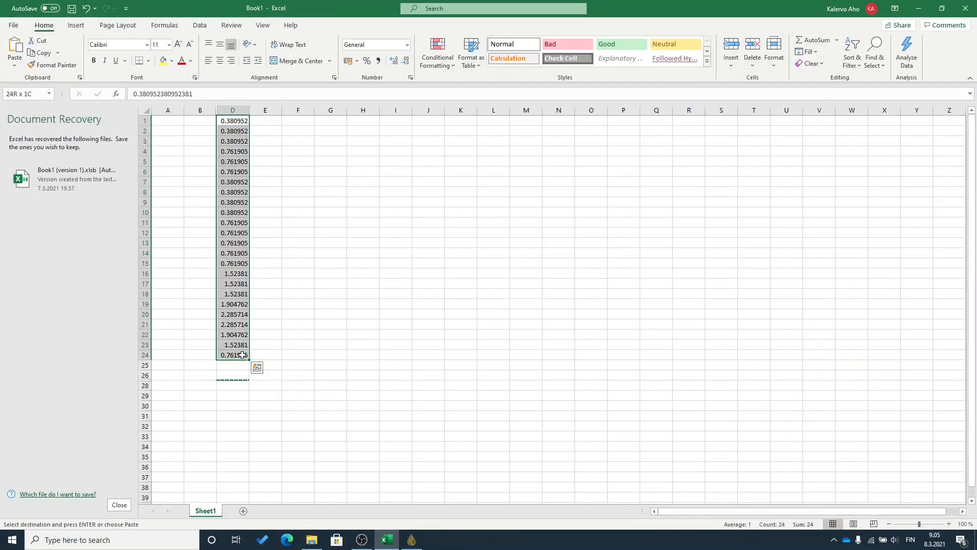
pyautogui.hotkey('ctrl', 'c')
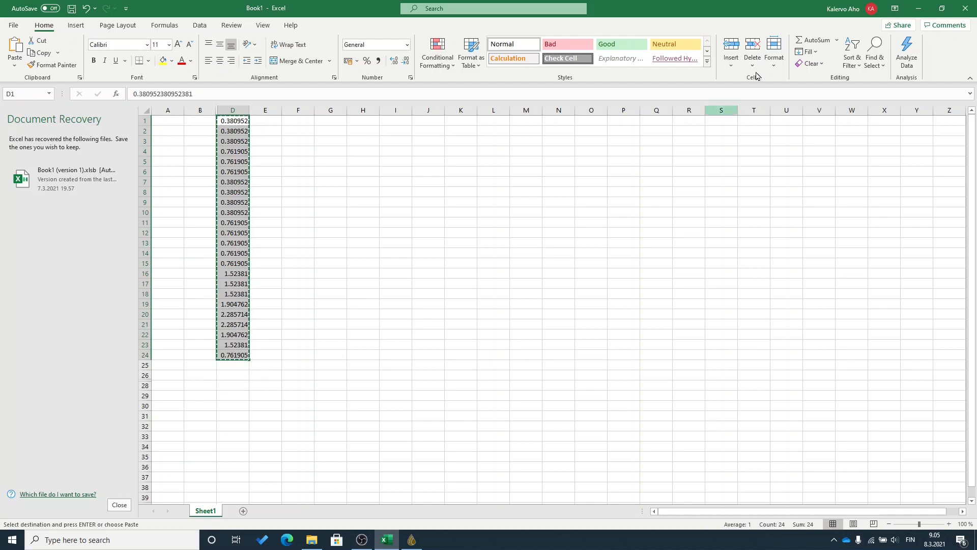
# Return to Fluidit Sewer and paste the copied values as the multipliers of the DailyInflow pattern
pyautogui.click(919, 8)
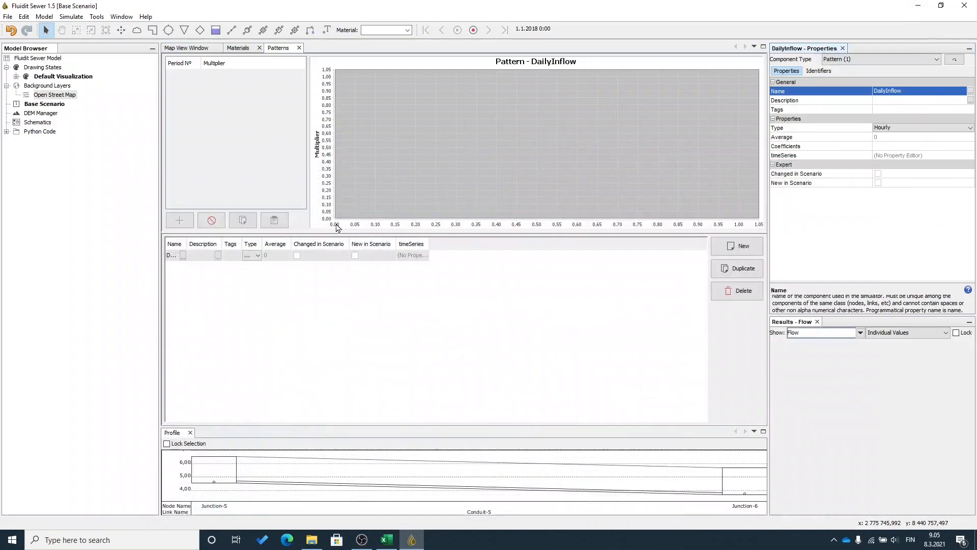
pyautogui.click(275, 221)
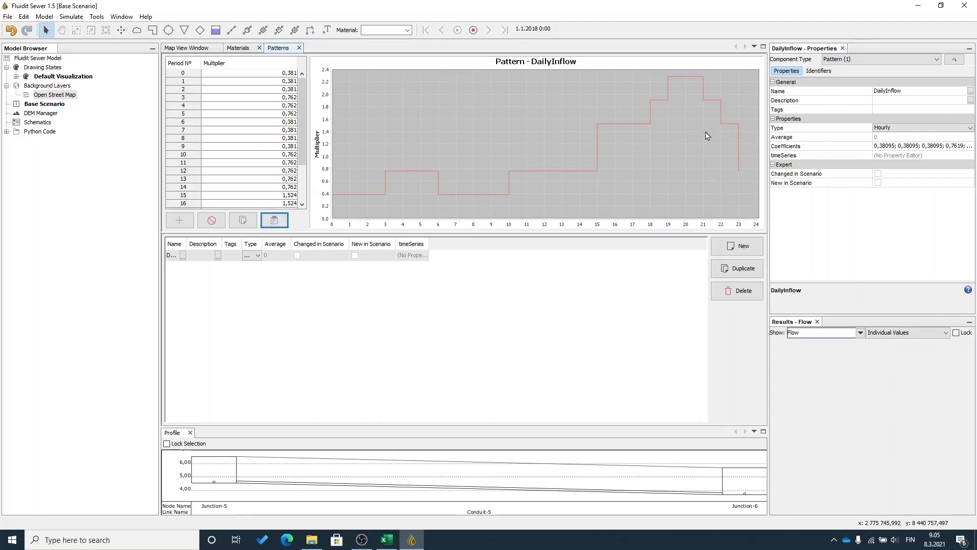
pyautogui.click(688, 80)
pyautogui.click(692, 88)
# Select all six inflows on the map, set their Dry Weather Inflow Pattern to DailyInflow, and clear the selection
pyautogui.click(186, 48)
pyautogui.moveTo(533, 170); pyautogui.dragTo(607, 195)
pyautogui.click(539, 170)
pyautogui.moveTo(511, 146); pyautogui.dragTo(569, 210)
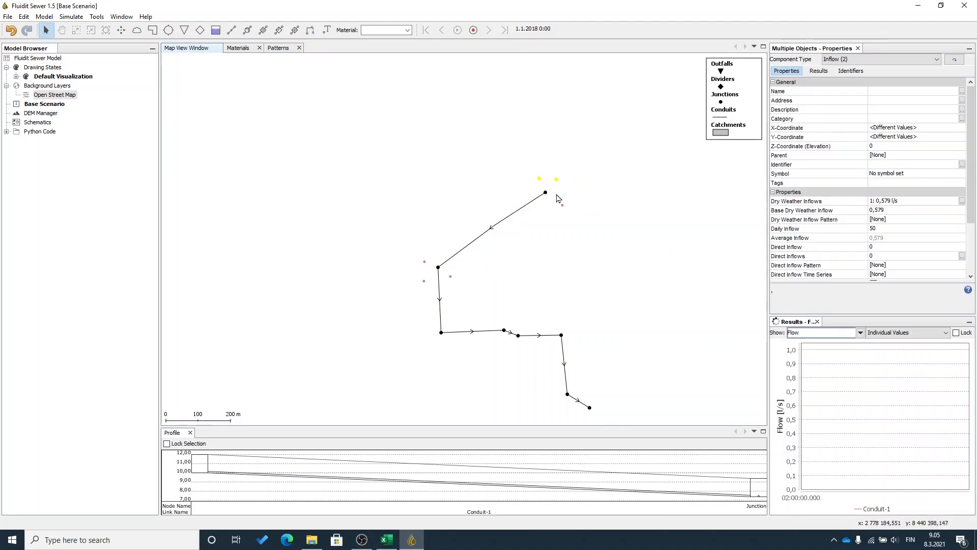
pyautogui.moveTo(411, 232); pyautogui.dragTo(458, 283)
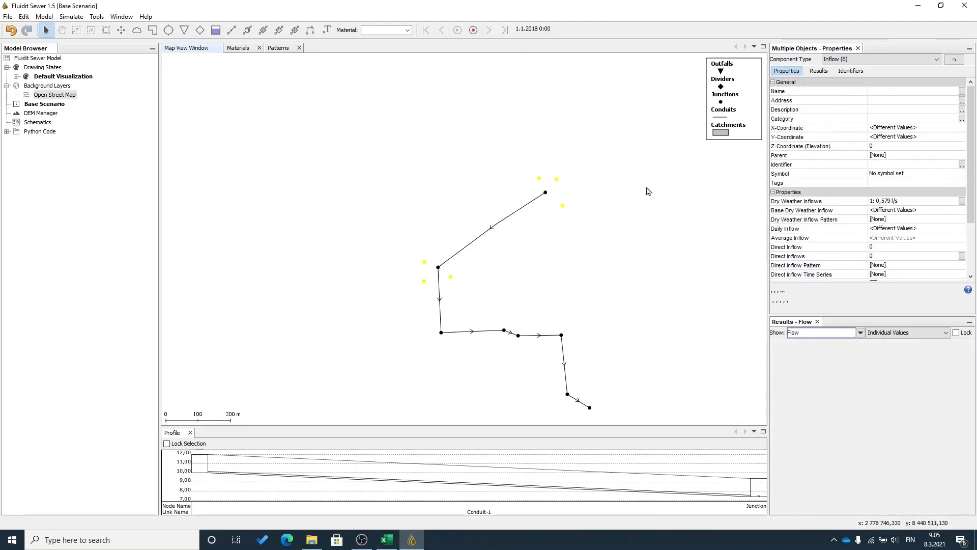
pyautogui.moveTo(552, 280); pyautogui.dragTo(544, 252)
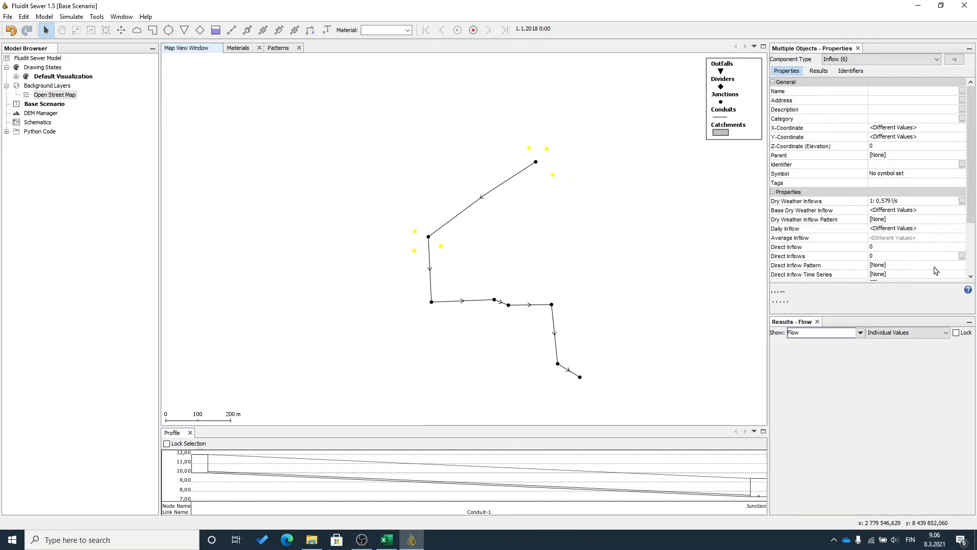
pyautogui.click(924, 222)
pyautogui.click(962, 220)
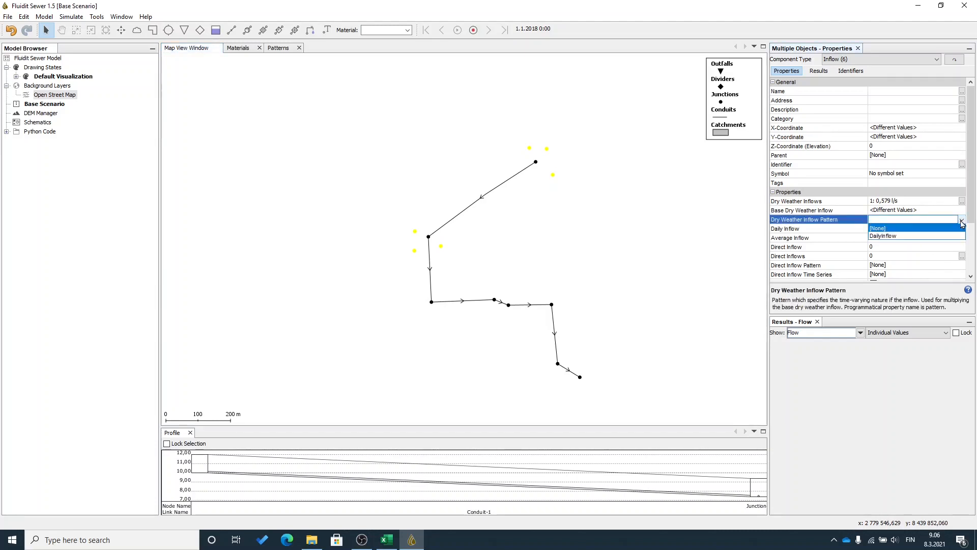
pyautogui.click(952, 235)
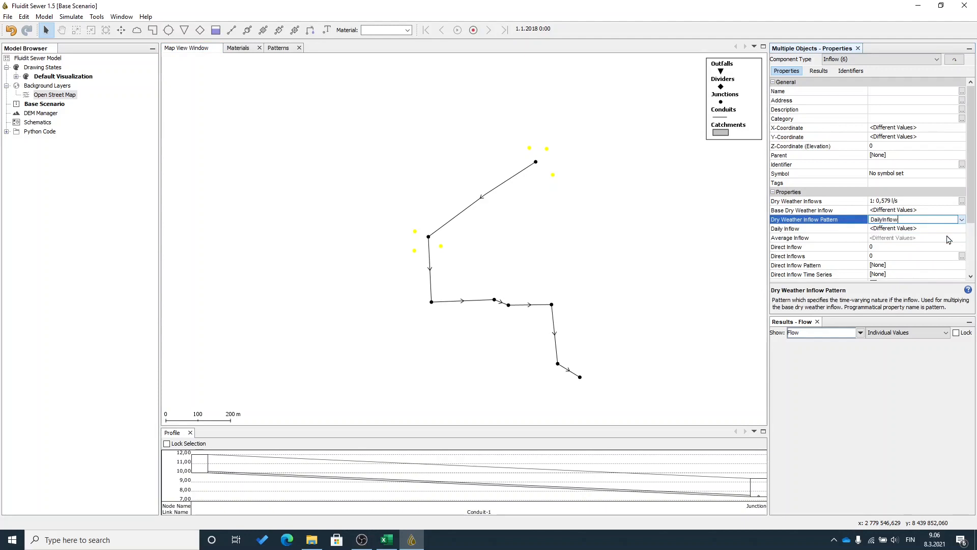
pyautogui.click(922, 200)
pyautogui.moveTo(645, 280); pyautogui.dragTo(645, 260)
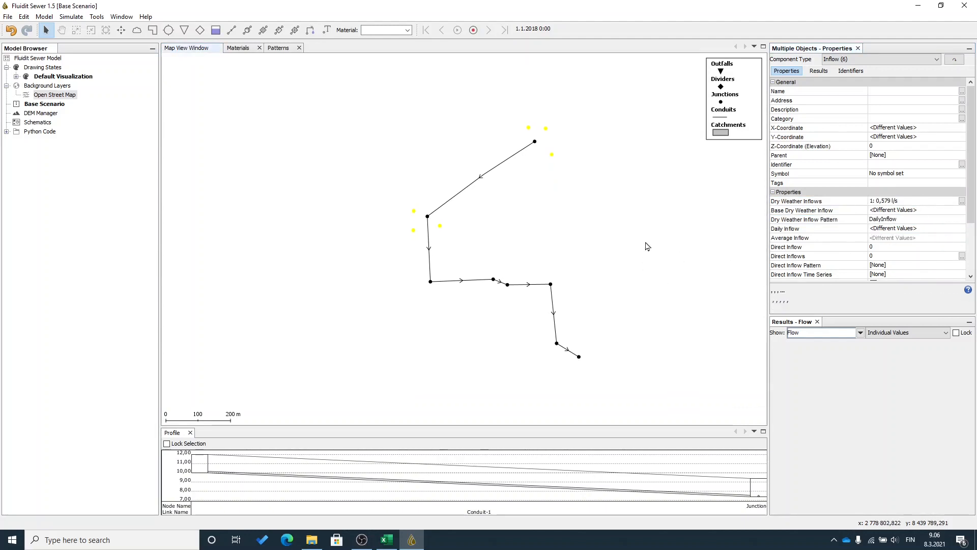
pyautogui.click(657, 244)
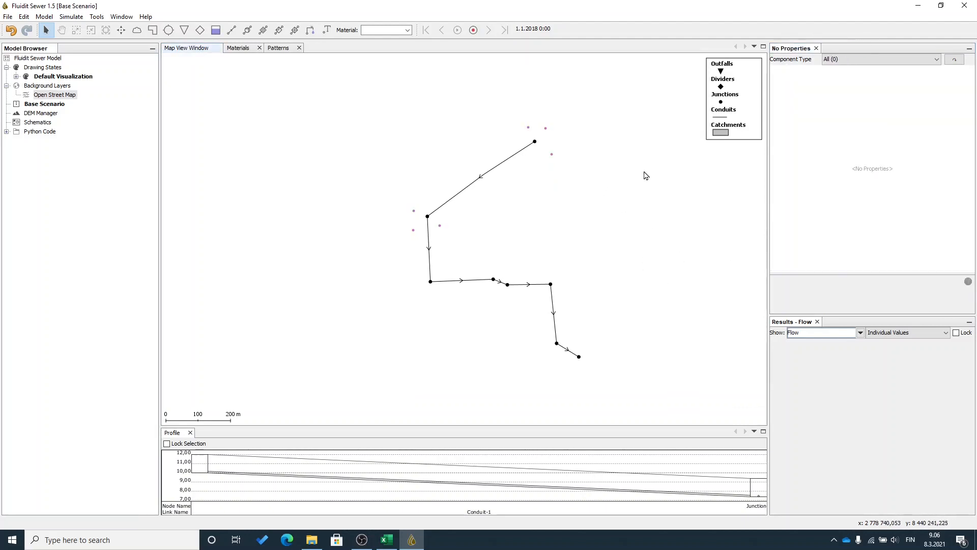
# Examine the properties of the inflows around the first two junctions and of those two junctions
pyautogui.moveTo(644, 193); pyautogui.dragTo(637, 206)
pyautogui.moveTo(487, 129); pyautogui.dragTo(565, 148)
pyautogui.click(546, 167)
pyautogui.moveTo(388, 206); pyautogui.dragTo(415, 258)
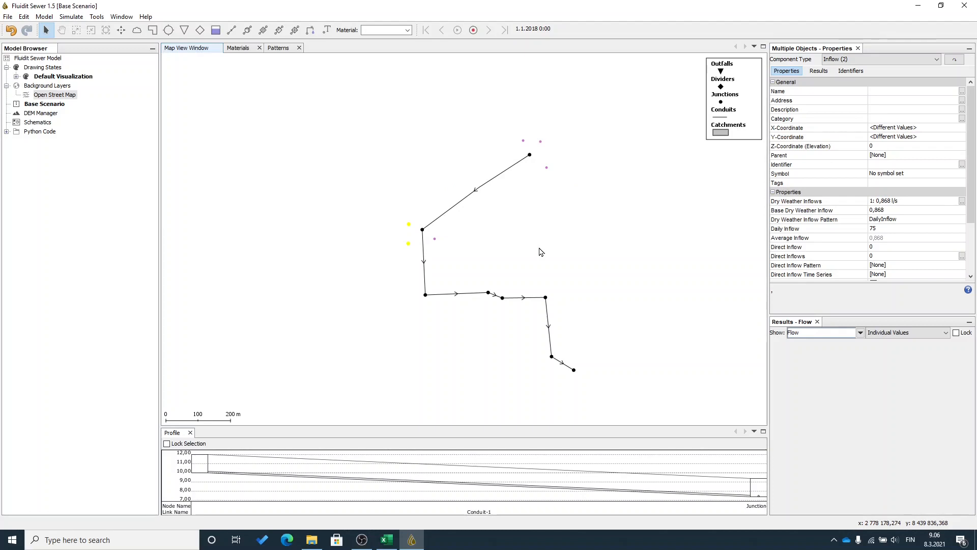
pyautogui.click(535, 244)
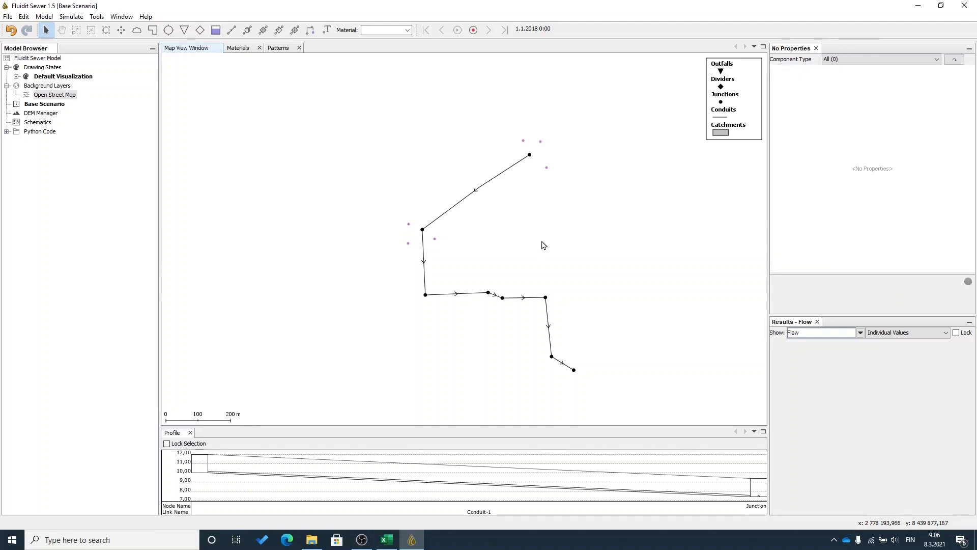
pyautogui.moveTo(586, 236); pyautogui.dragTo(578, 251)
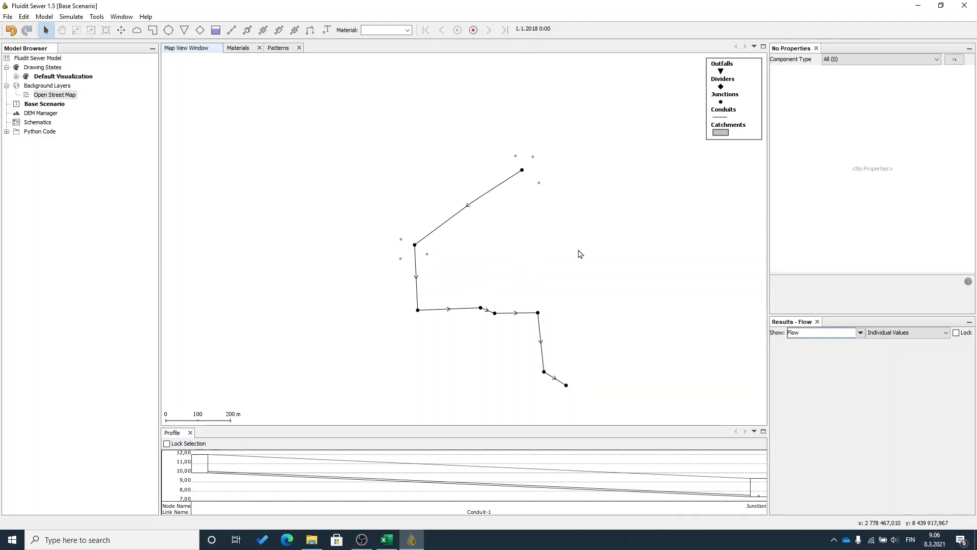
pyautogui.click(523, 171)
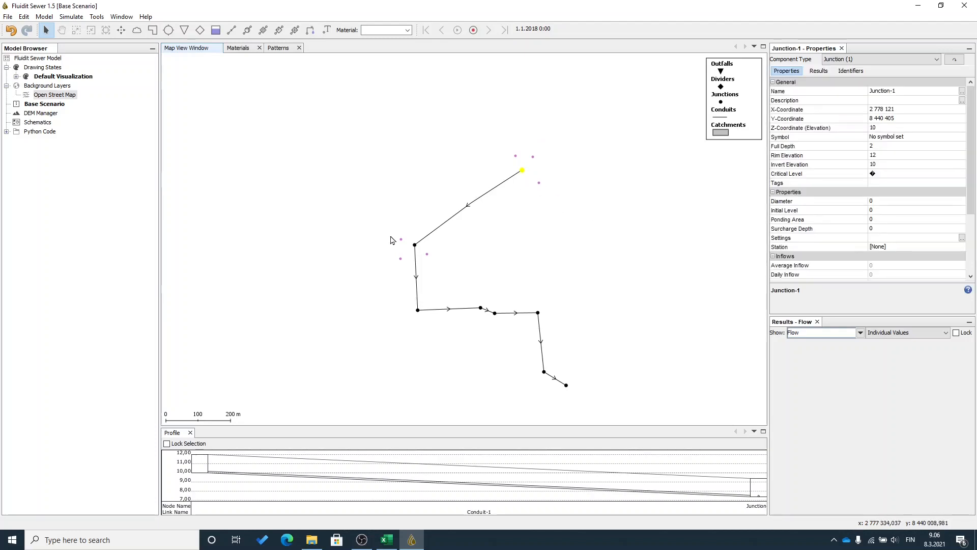
pyautogui.click(416, 246)
# Connect the three inflows around the first junction to that junction and mark these demands sticky
pyautogui.click(496, 113)
pyautogui.moveTo(492, 122); pyautogui.dragTo(556, 156)
pyautogui.click(574, 224)
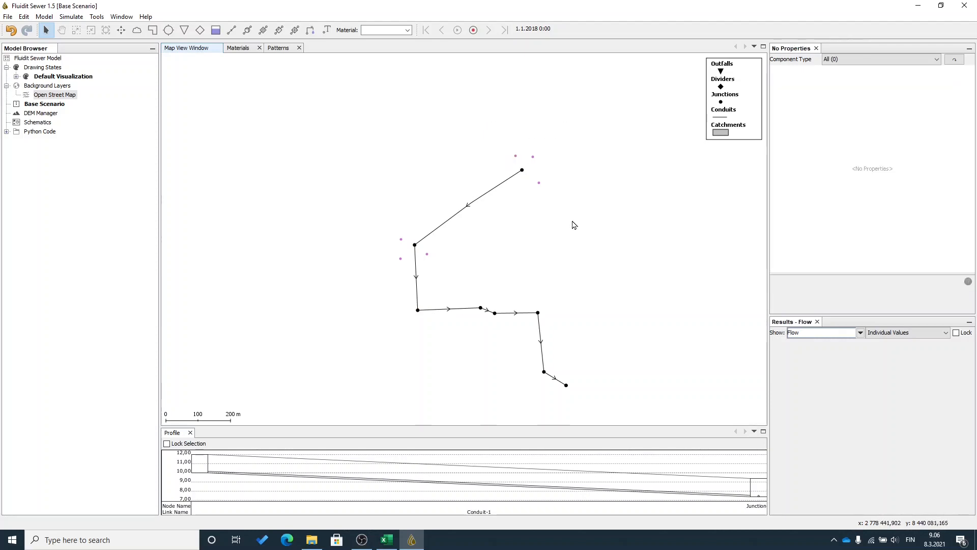
pyautogui.moveTo(504, 131); pyautogui.dragTo(547, 163)
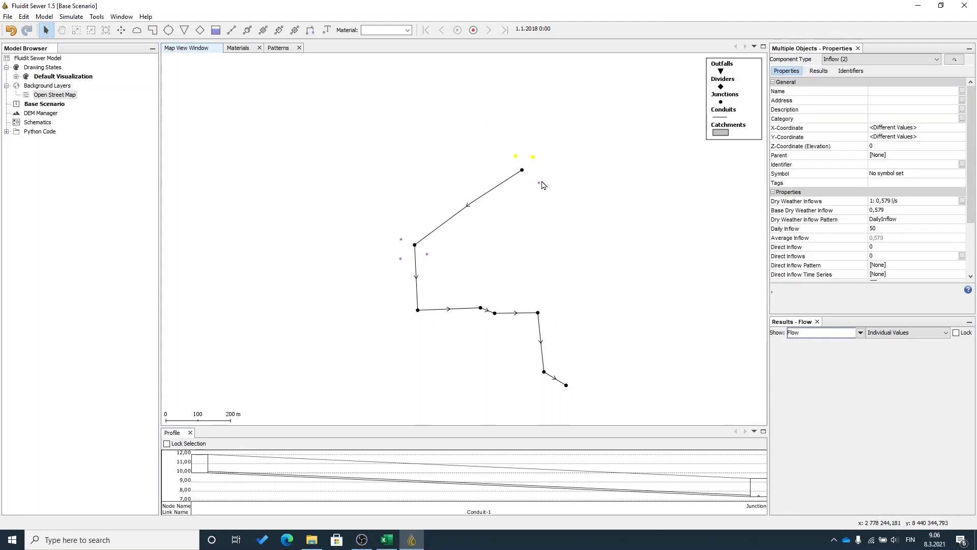
pyautogui.keyDown('ctrl'); pyautogui.click(539, 183); pyautogui.keyUp('ctrl')
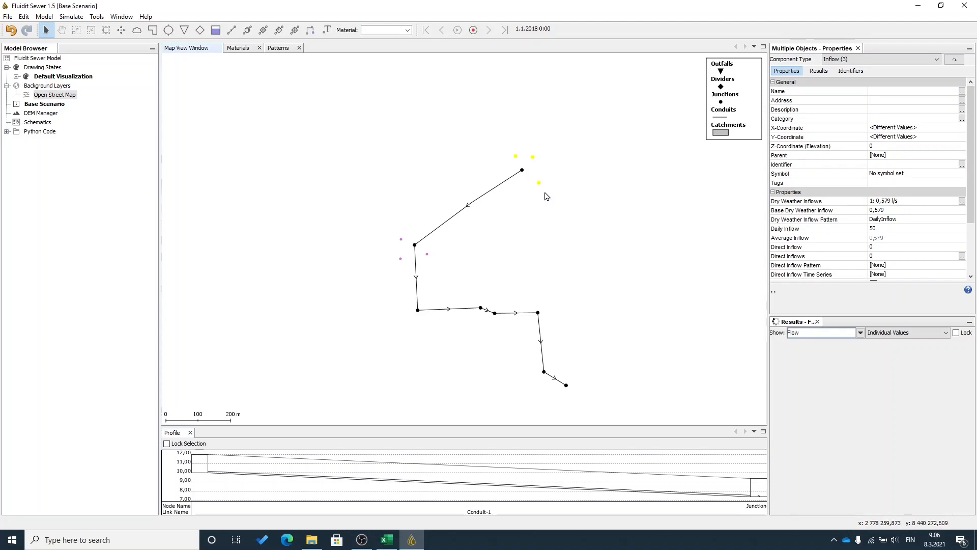
pyautogui.rightClick(523, 173)
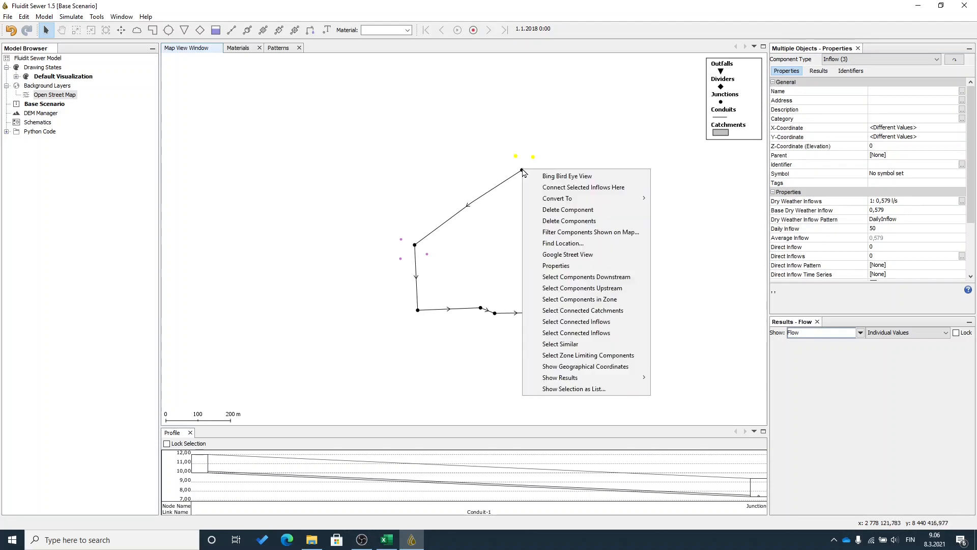
pyautogui.click(570, 188)
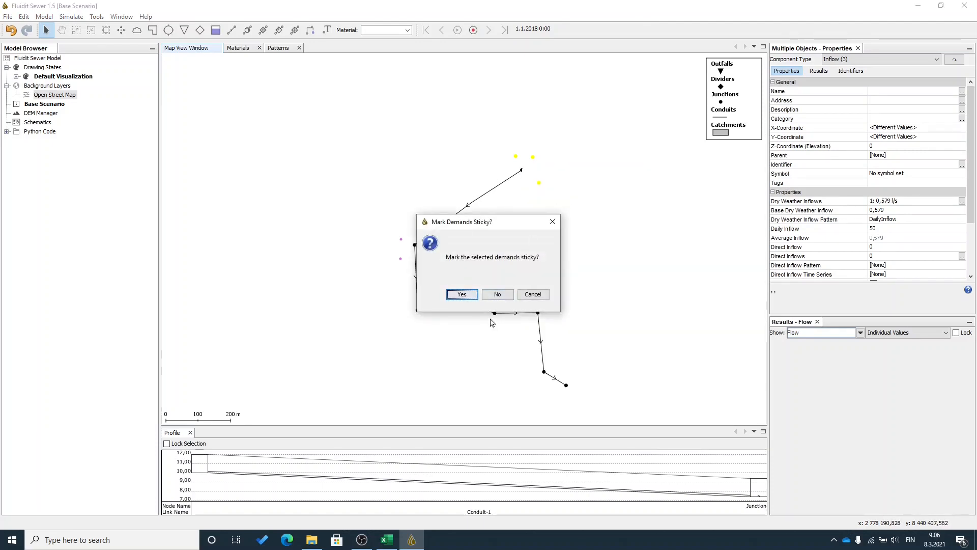
pyautogui.click(462, 294)
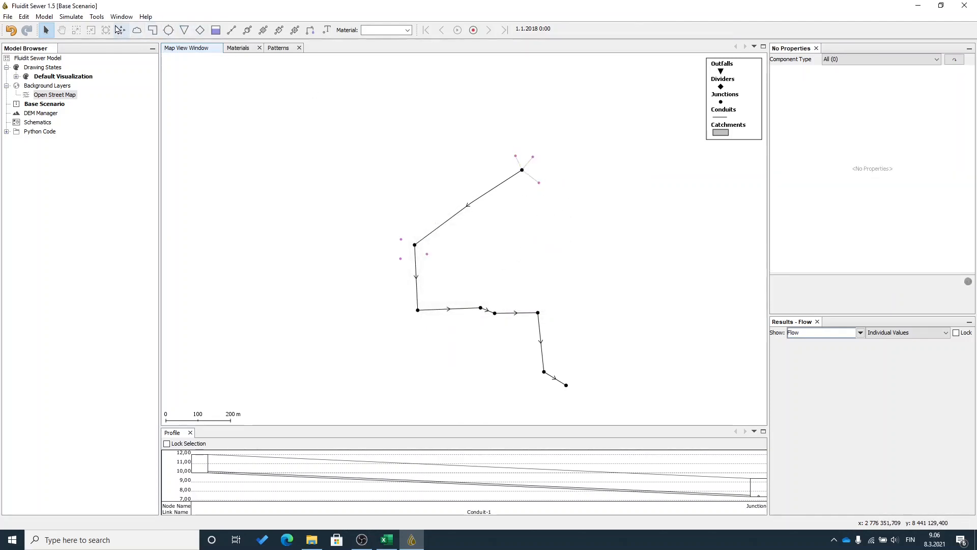
# Update the inflow nodes so the three remaining inflows connect to the second junction
pyautogui.click(97, 17)
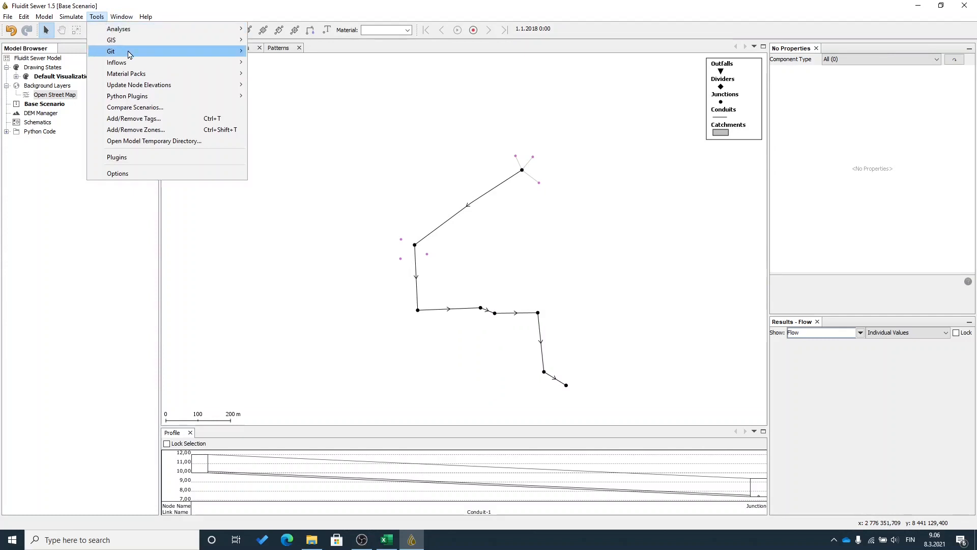
pyautogui.moveTo(236, 69)
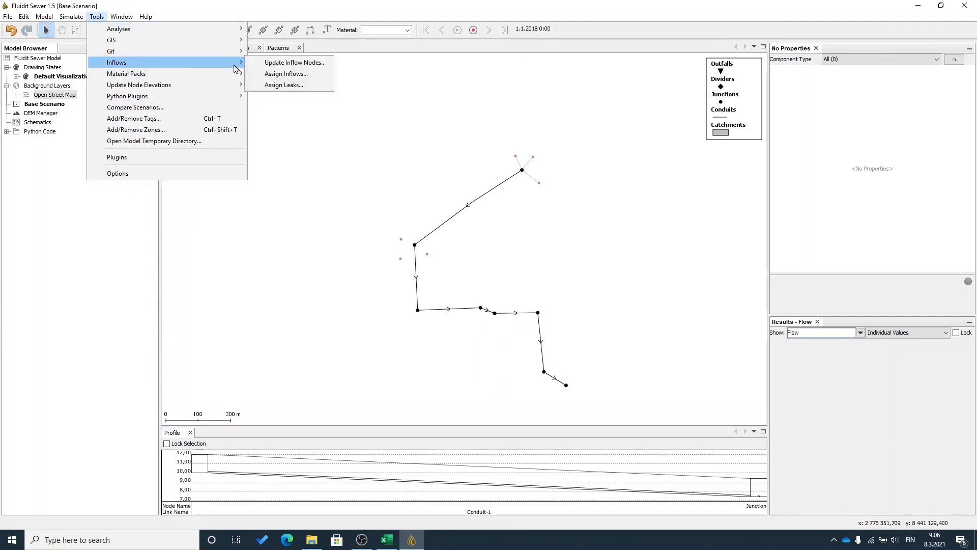
pyautogui.click(301, 63)
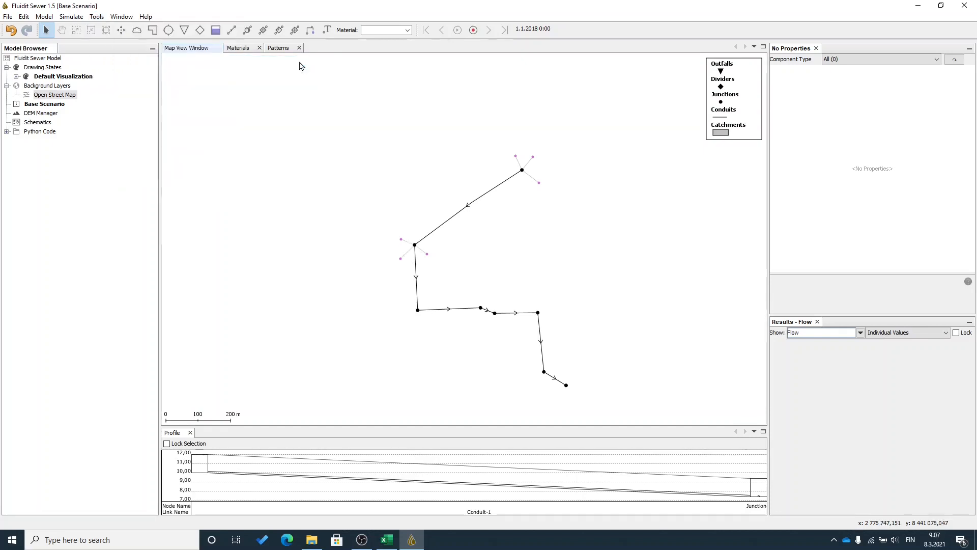
pyautogui.scroll(2, 428, 258)
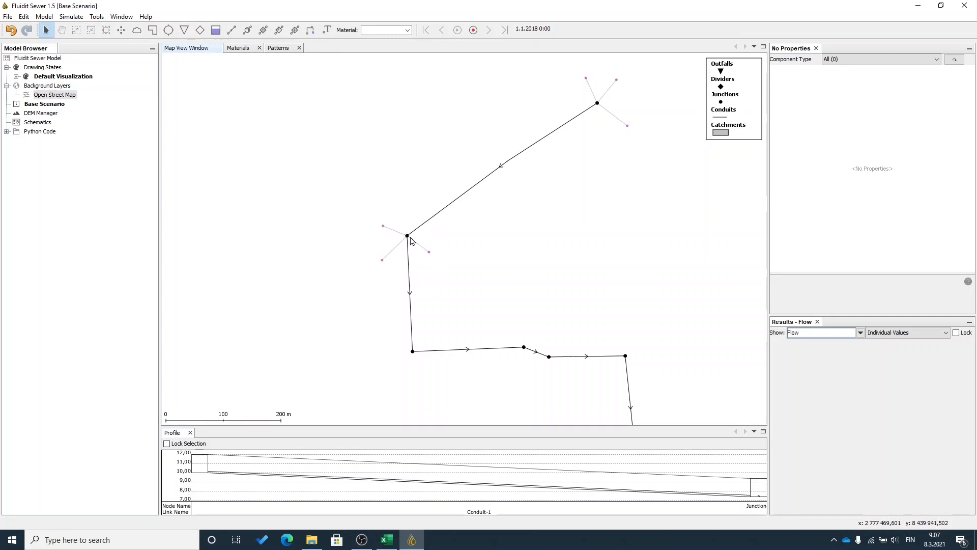
pyautogui.moveTo(412, 241)
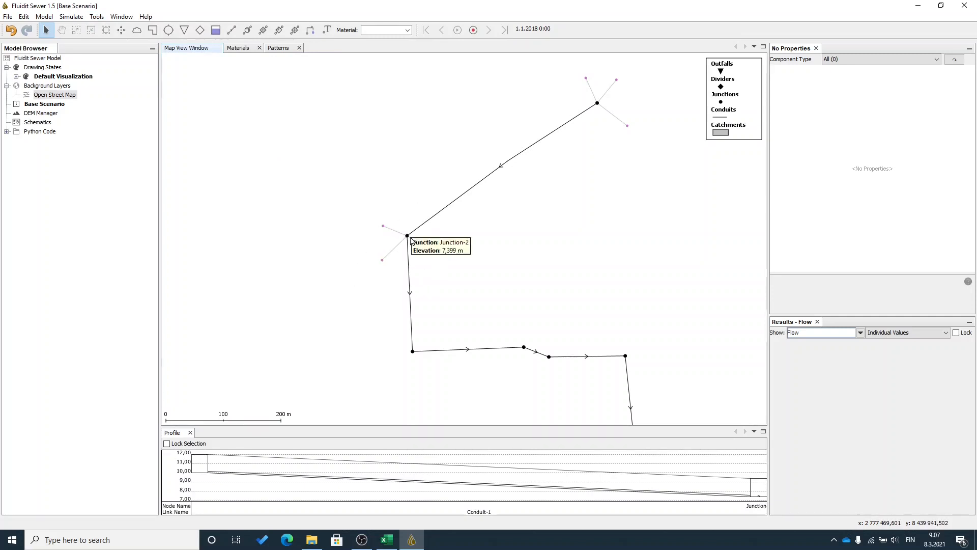
# Add an outfall just beyond the last junction, in line with the final conduit
pyautogui.moveTo(584, 274); pyautogui.dragTo(443, 135)
pyautogui.scroll(-2, 601, 269)
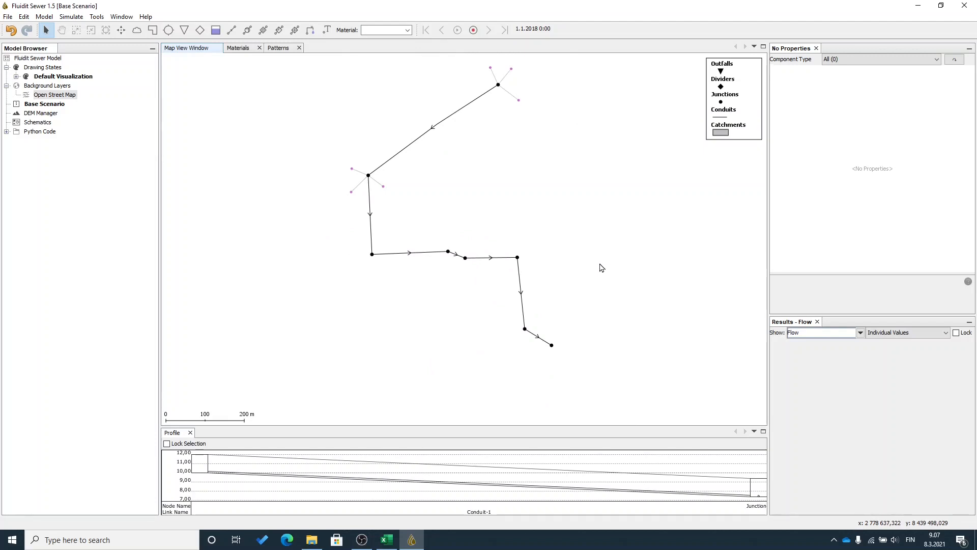
pyautogui.moveTo(601, 268); pyautogui.dragTo(548, 275)
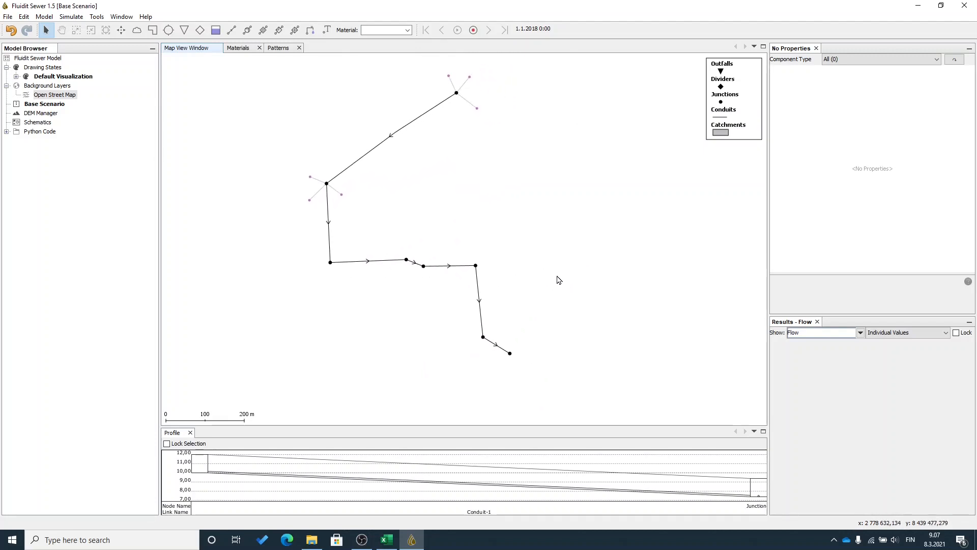
pyautogui.moveTo(624, 257); pyautogui.dragTo(603, 243)
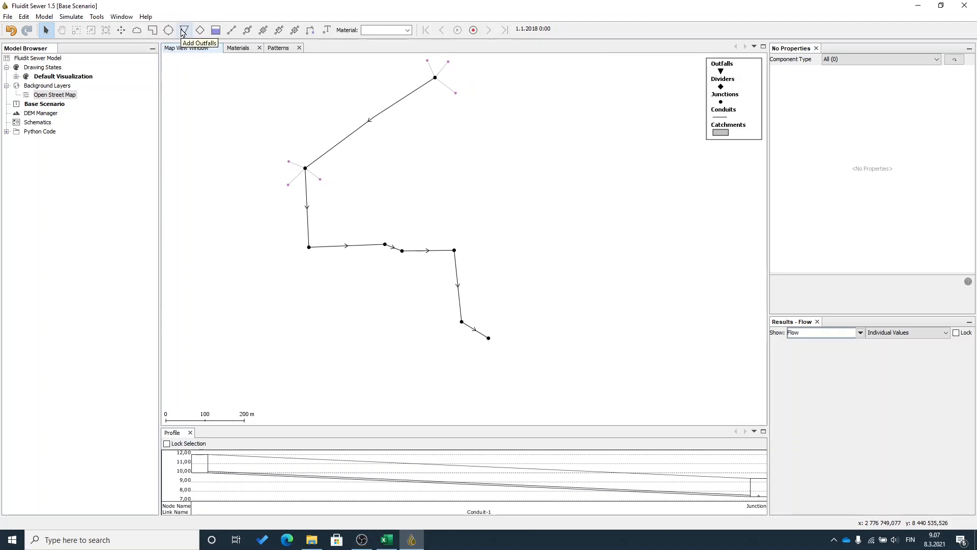
pyautogui.click(184, 31)
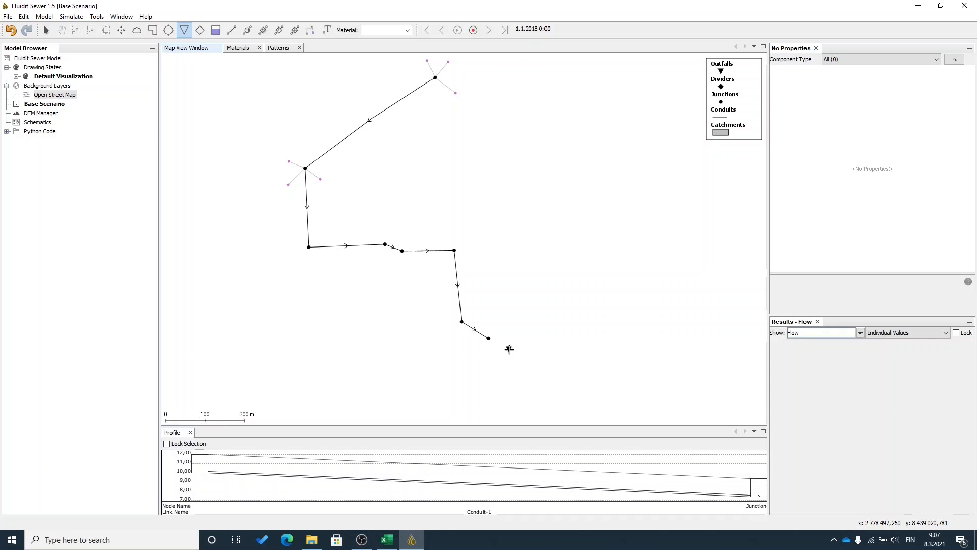
pyautogui.click(510, 350)
# Draw a conduit from the last junction to the new outfall
pyautogui.scroll(2, 537, 299)
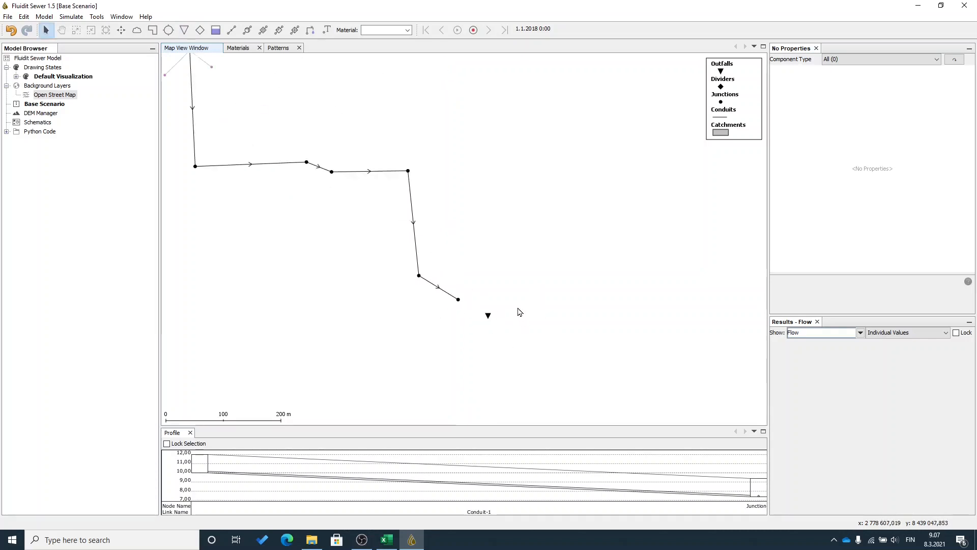
pyautogui.click(231, 30)
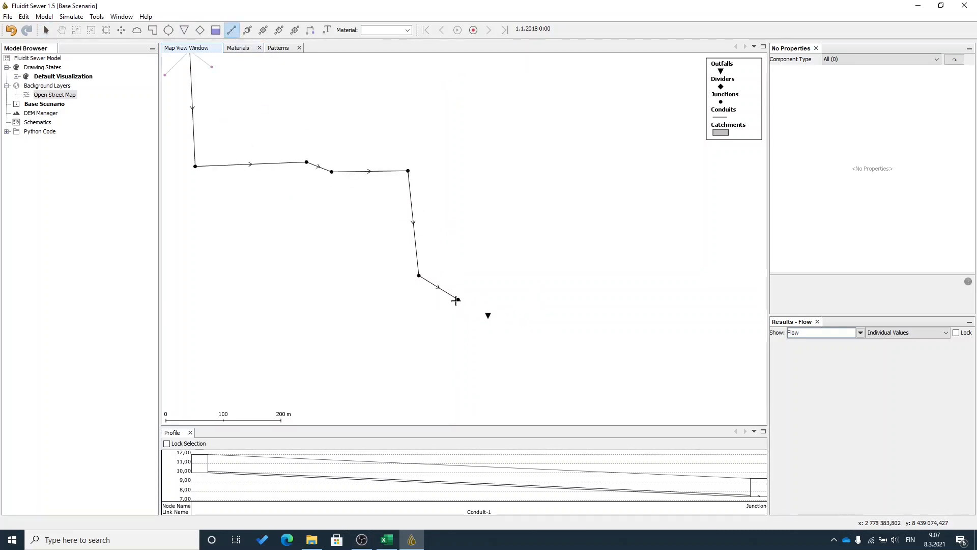
pyautogui.click(455, 301)
pyautogui.click(489, 315)
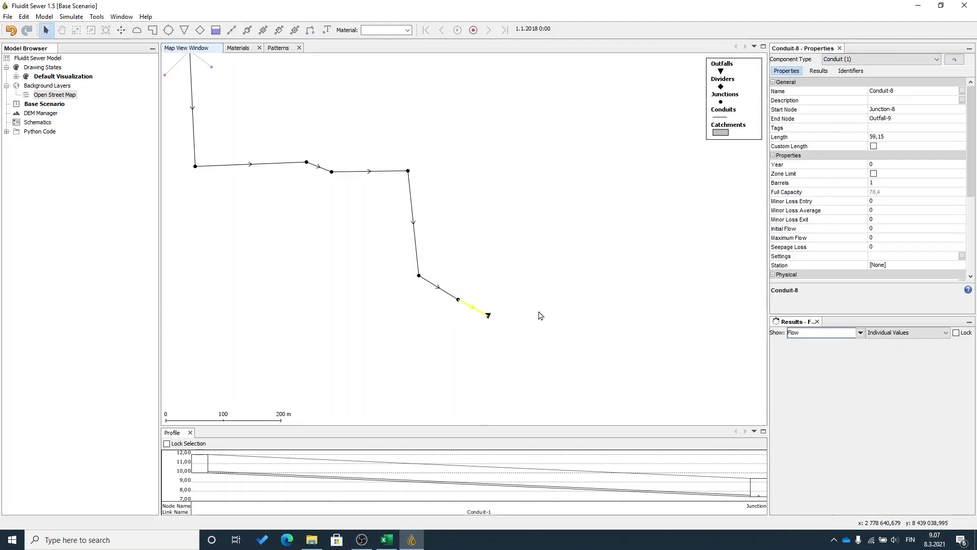
# Set the material of the conduit leading to the outfall to 160PVC and clear the selection
pyautogui.scroll(-2, 924, 219)
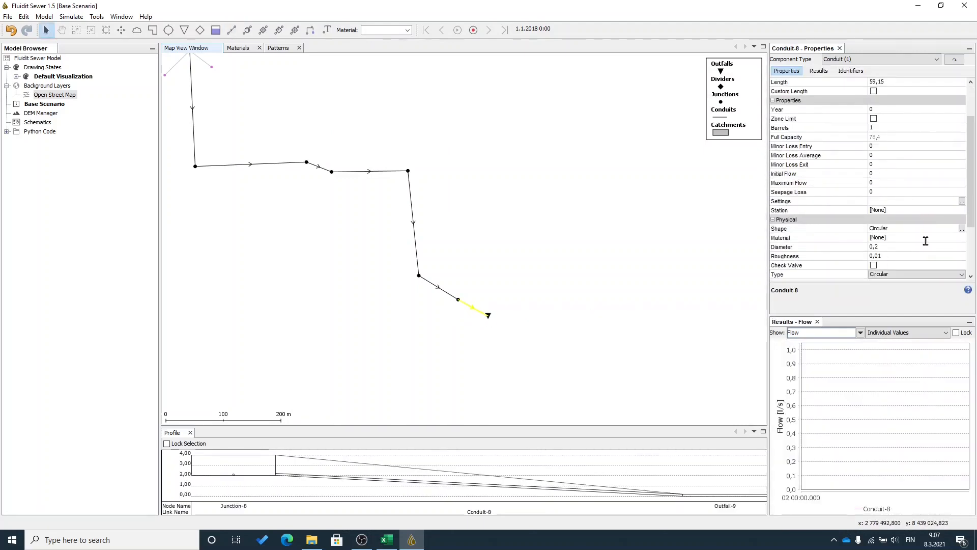
pyautogui.click(926, 238)
pyautogui.click(962, 237)
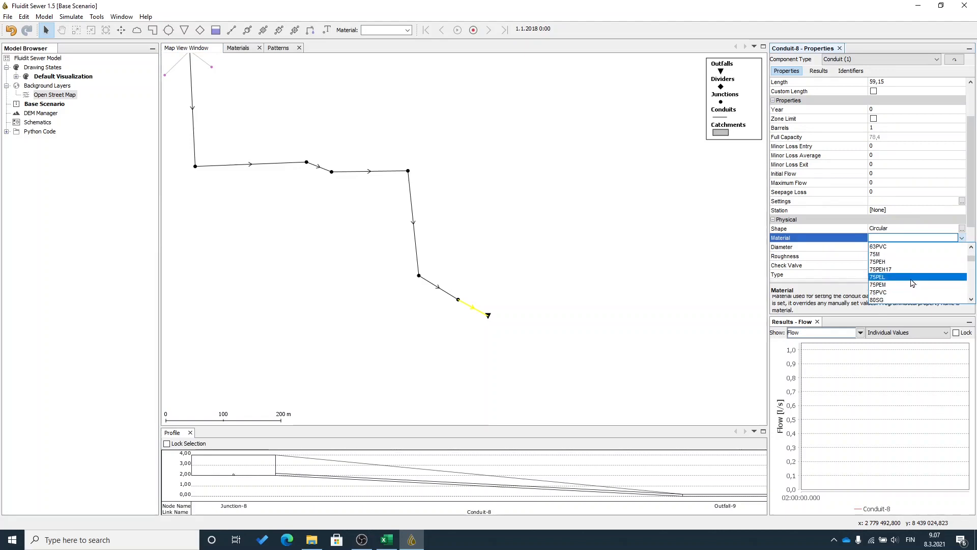
pyautogui.scroll(-5, 911, 283)
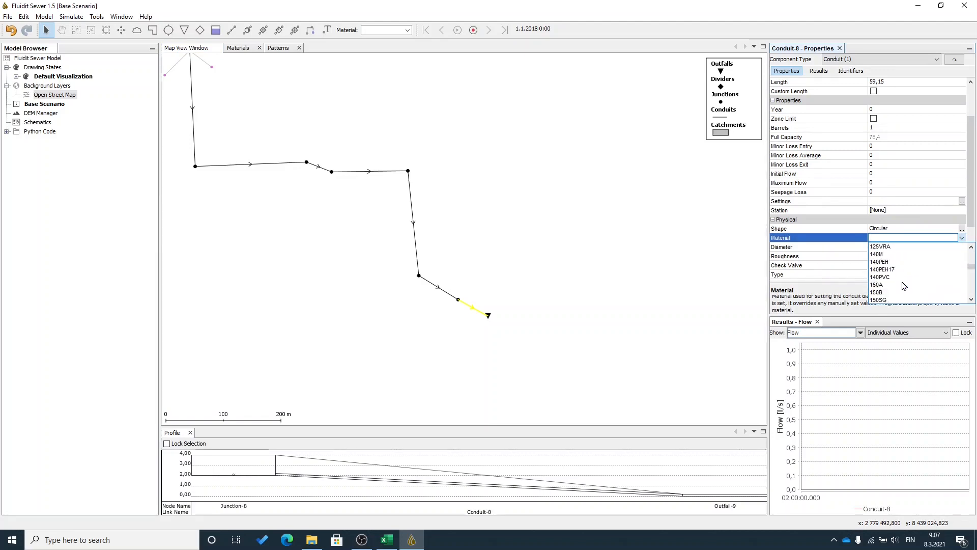
pyautogui.scroll(-2, 904, 283)
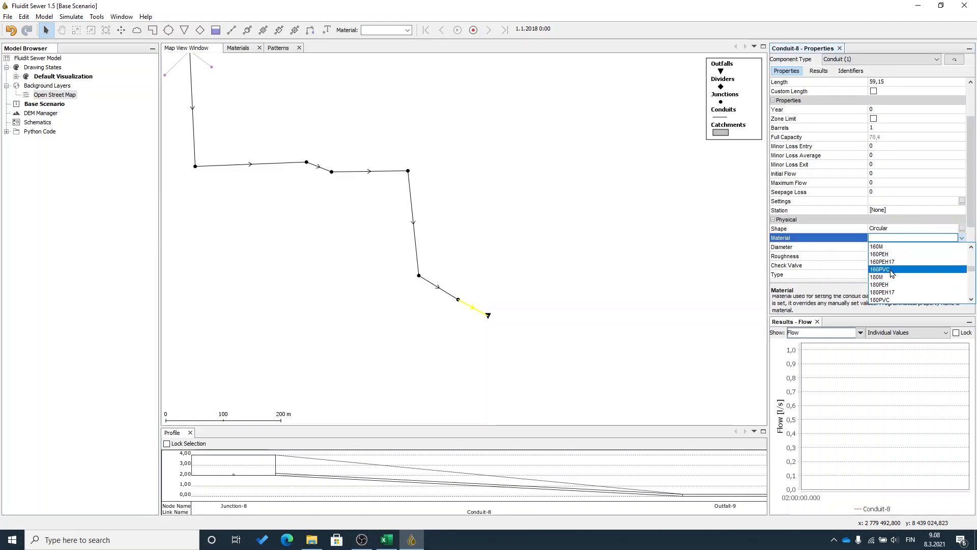
pyautogui.click(892, 270)
pyautogui.click(611, 240)
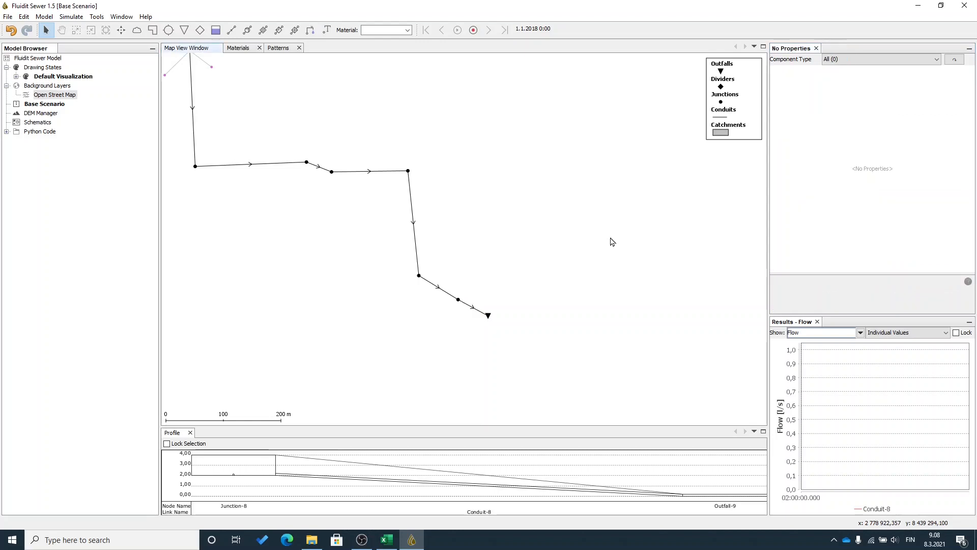
# Check the elevation properties of the outfall and of the last junction
pyautogui.click(489, 316)
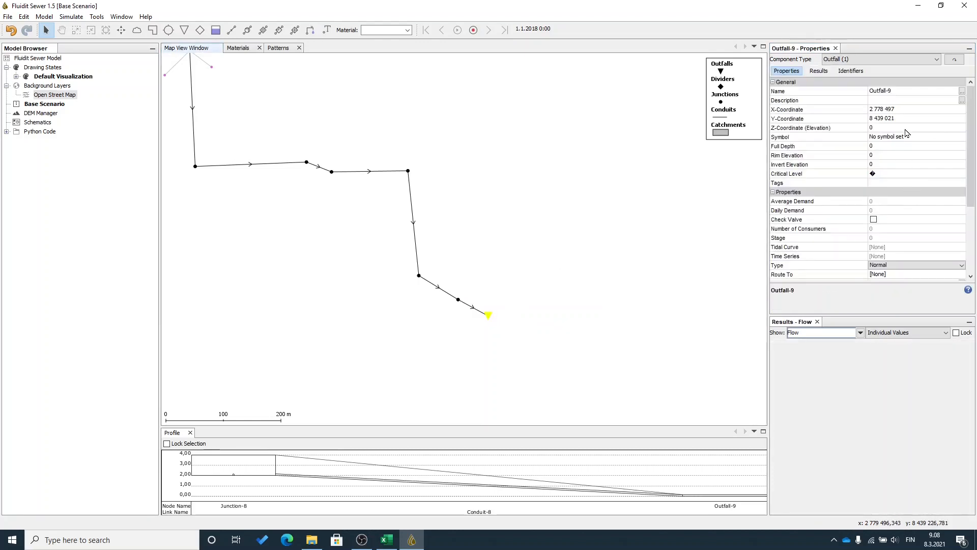
pyautogui.click(458, 300)
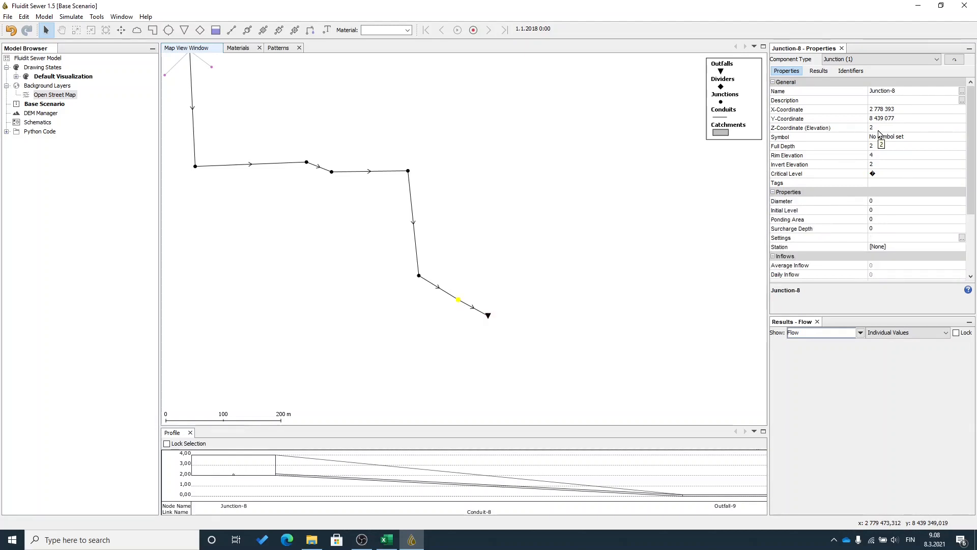
# Select the best route from the first junction to the outfall and enlarge the profile view of that route
pyautogui.scroll(-2, 648, 185)
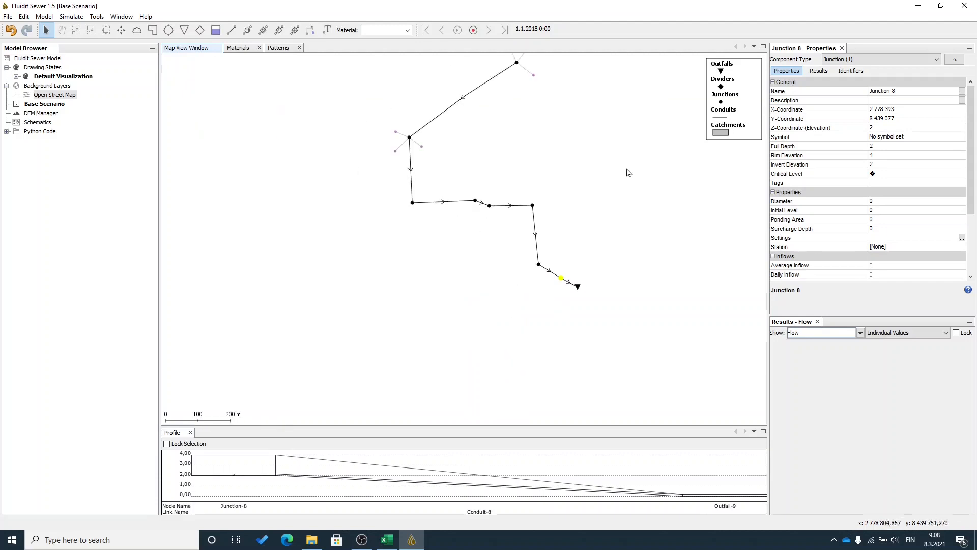
pyautogui.click(520, 69)
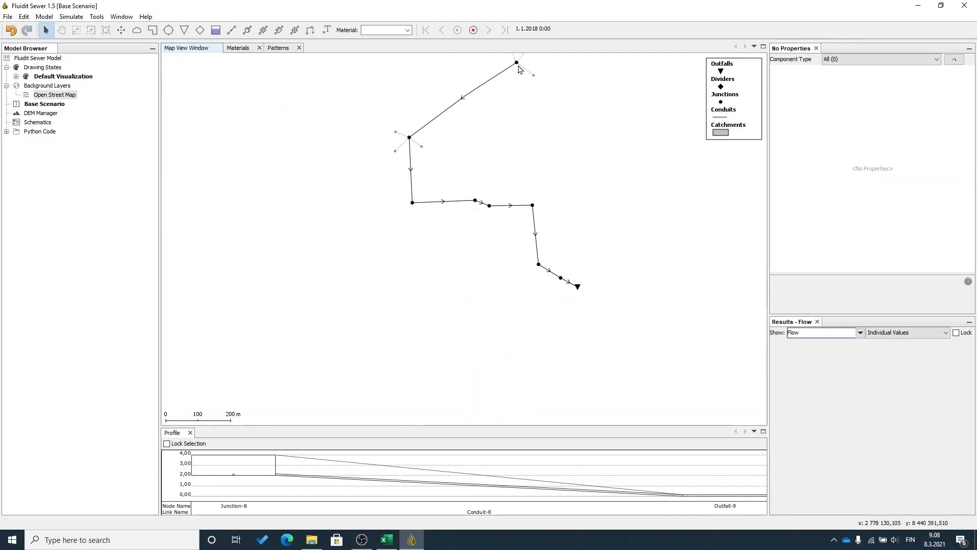
pyautogui.moveTo(584, 96); pyautogui.dragTo(573, 130)
pyautogui.click(507, 92)
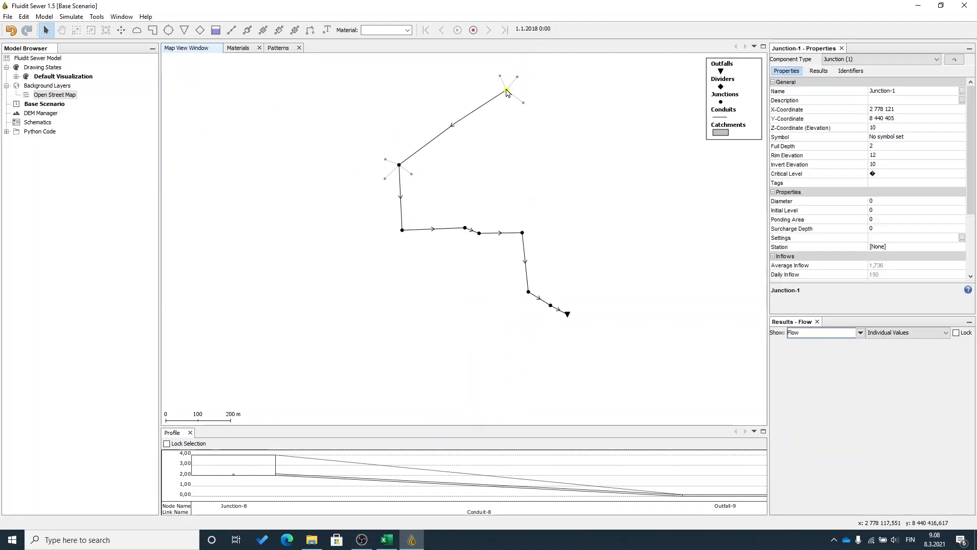
pyautogui.keyDown('ctrl'); pyautogui.click(567, 315); pyautogui.keyUp('ctrl')
pyautogui.rightClick(568, 314)
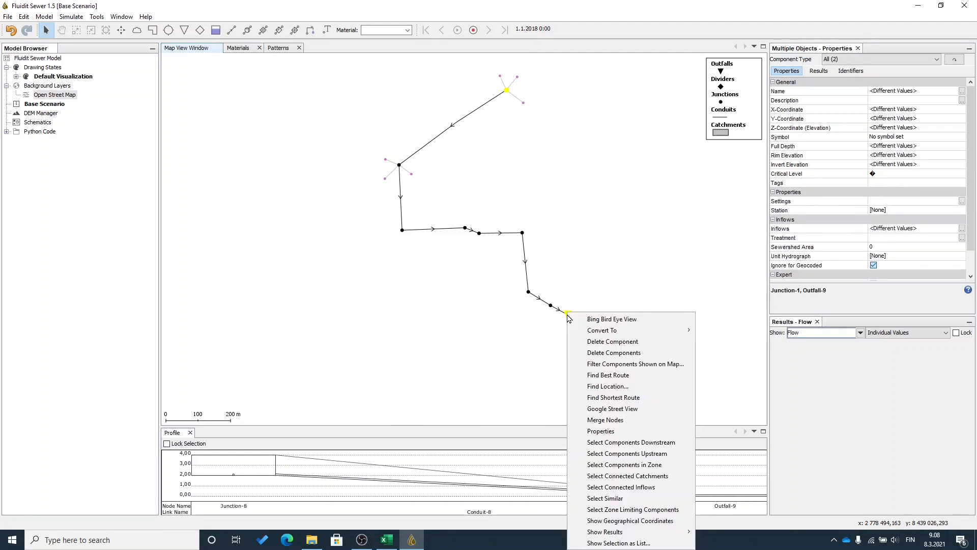
pyautogui.click(611, 375)
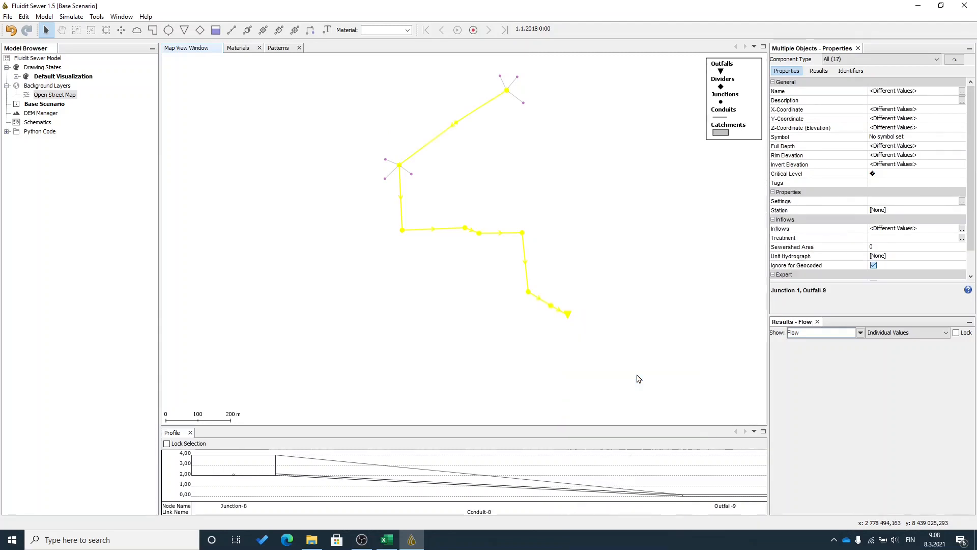
pyautogui.moveTo(581, 428); pyautogui.dragTo(590, 301)
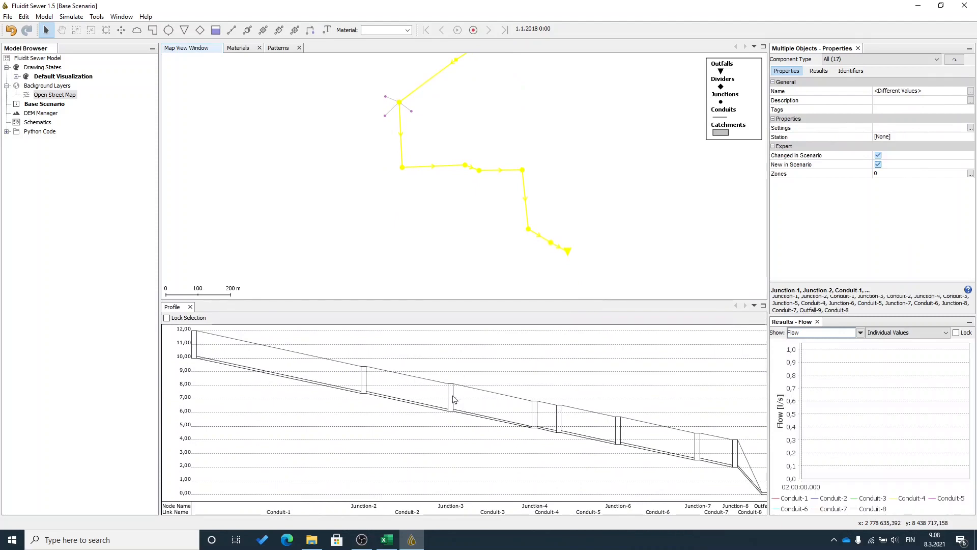
pyautogui.click(763, 498)
# Show the Open Street Map background behind the network and enlarge the map area by reducing the profile view's height
pyautogui.moveTo(605, 176); pyautogui.dragTo(494, 197)
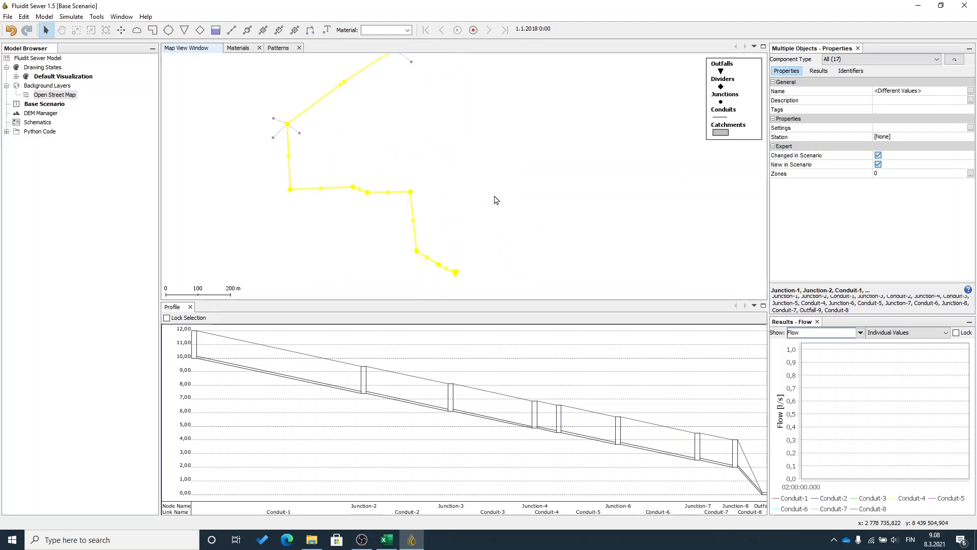
pyautogui.click(28, 96)
pyautogui.scroll(-1, 527, 206)
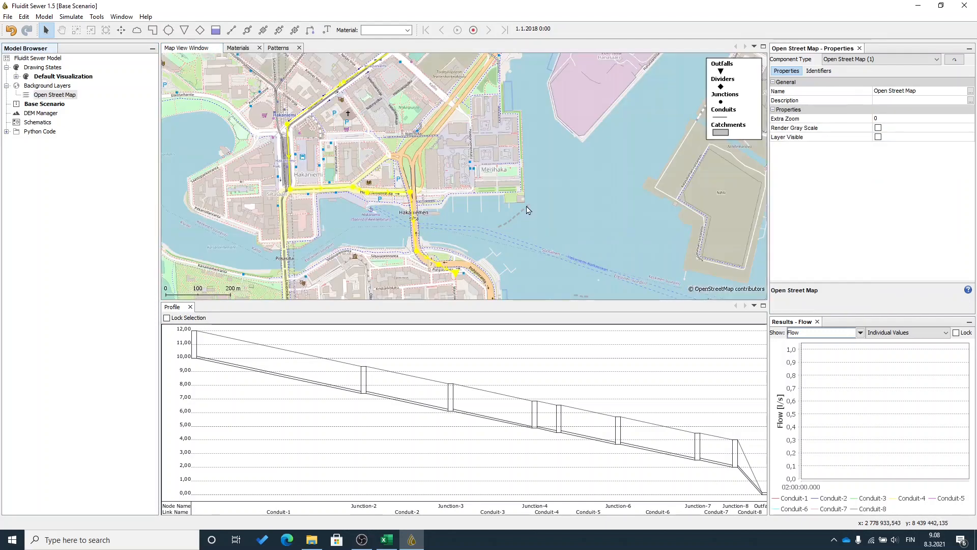
pyautogui.moveTo(553, 237); pyautogui.dragTo(576, 253)
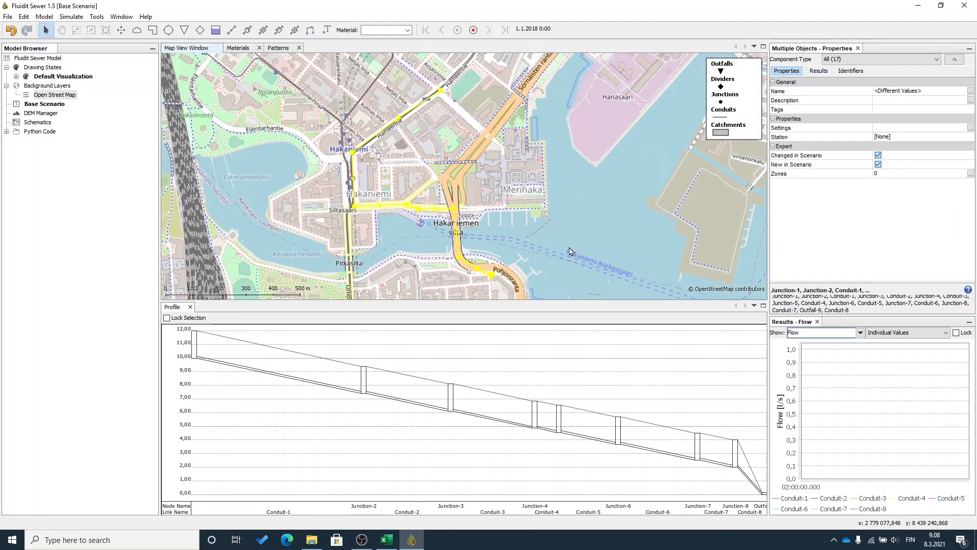
pyautogui.scroll(-1, 569, 249)
pyautogui.moveTo(542, 301); pyautogui.dragTo(542, 371)
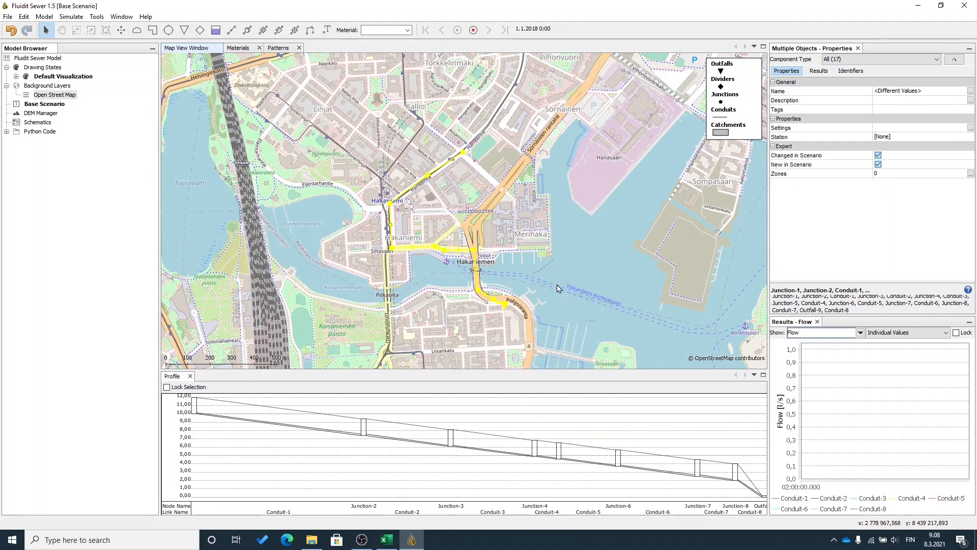
# Run the simulation of the Base Scenario and dismiss the completion report
pyautogui.click(72, 17)
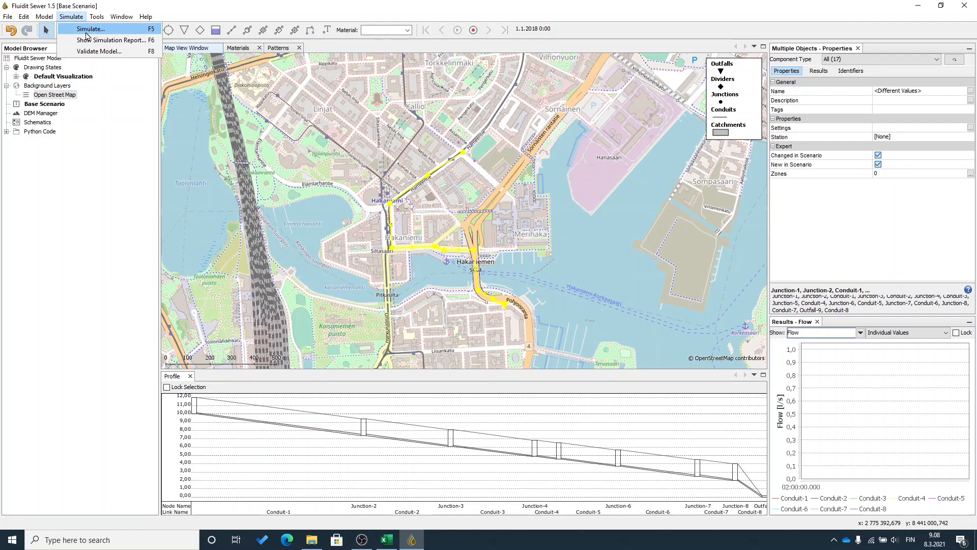
pyautogui.click(87, 29)
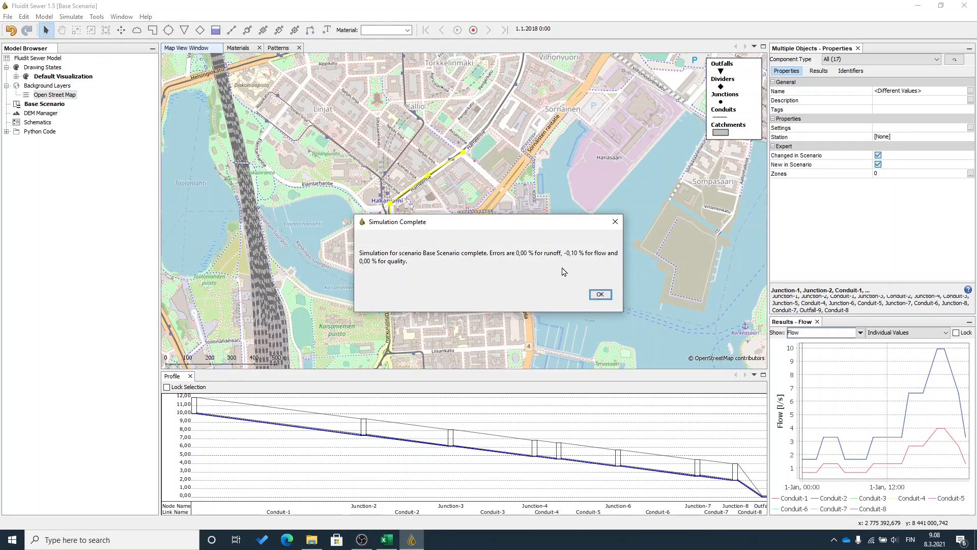
pyautogui.moveTo(530, 229); pyautogui.dragTo(533, 105)
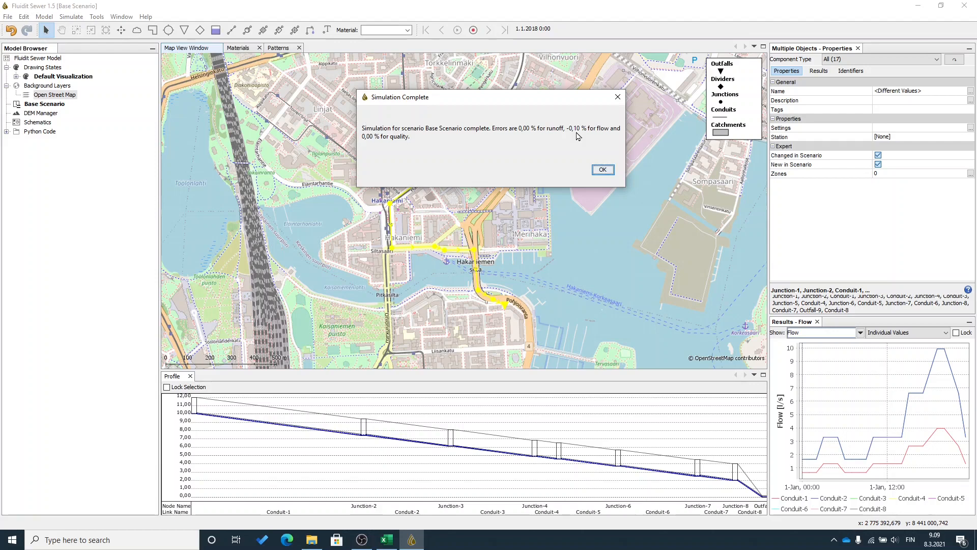
pyautogui.click(604, 170)
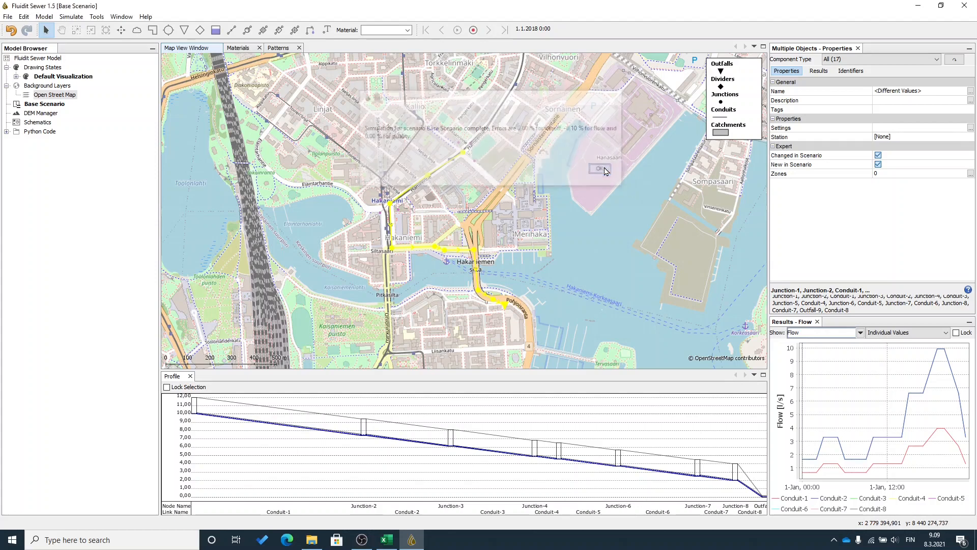
# Clear the selection, open a second results window and dock it above the flow results
pyautogui.click(588, 204)
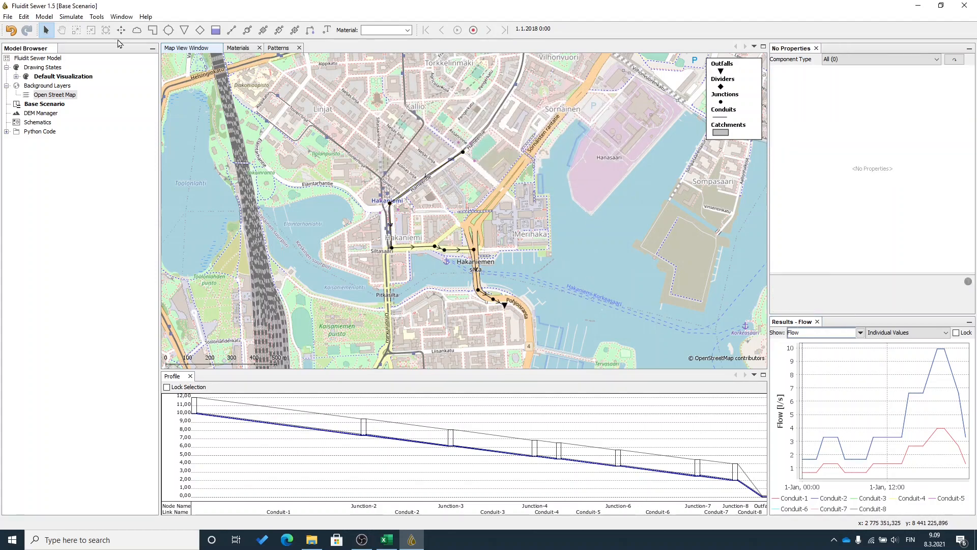
pyautogui.click(126, 17)
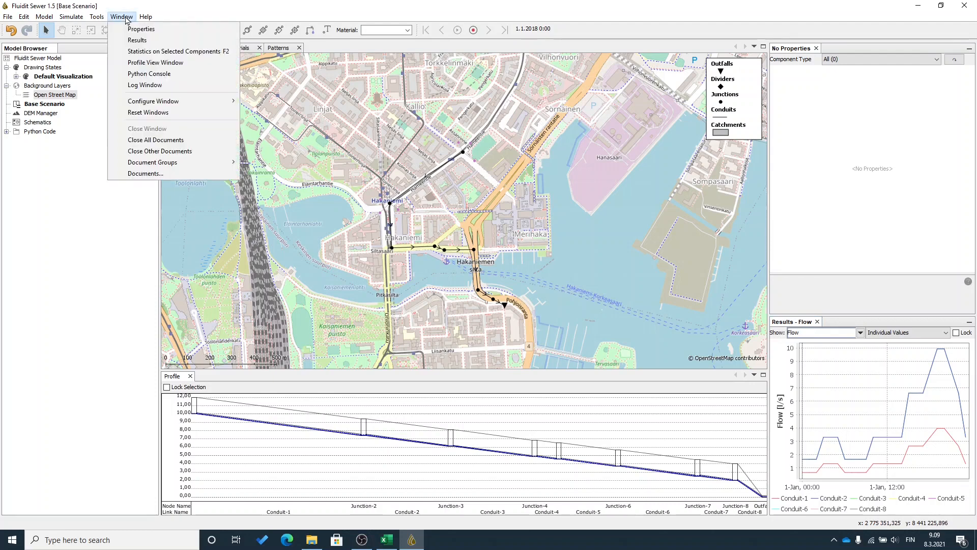
pyautogui.click(137, 41)
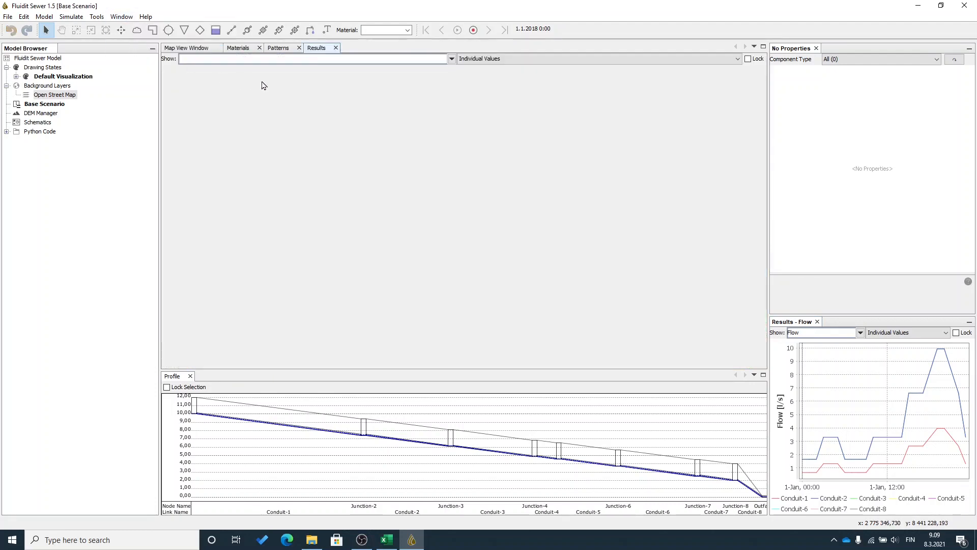
pyautogui.moveTo(319, 50); pyautogui.dragTo(848, 274)
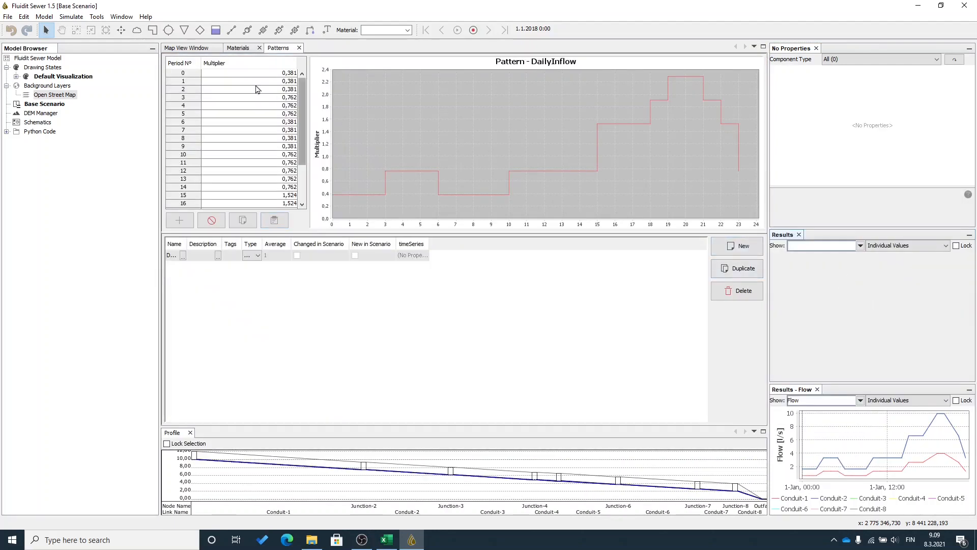
# Close the Patterns and Materials documents so only the map view stays open above the profile
pyautogui.click(298, 47)
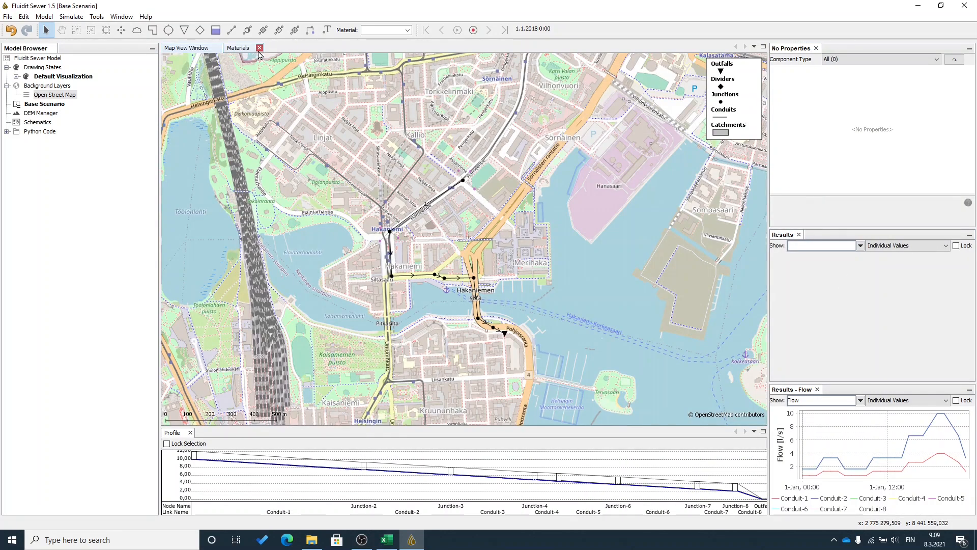
pyautogui.click(259, 47)
pyautogui.moveTo(579, 333); pyautogui.dragTo(564, 285)
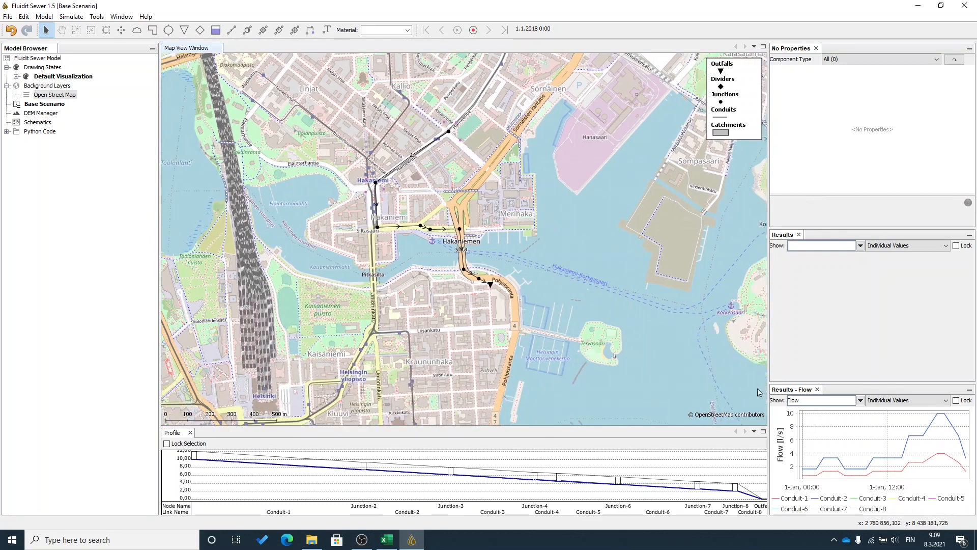
# Compare the flow results of the first conduit, Conduit-1, with those of Conduit-7 near the outfall
pyautogui.click(811, 414)
pyautogui.click(436, 144)
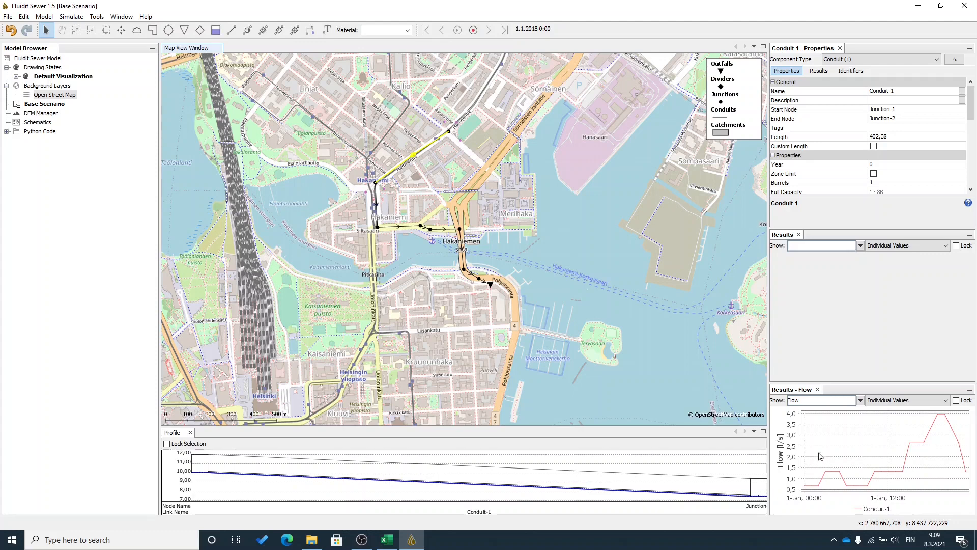
pyautogui.keyDown('ctrl'); pyautogui.click(475, 277); pyautogui.keyUp('ctrl')
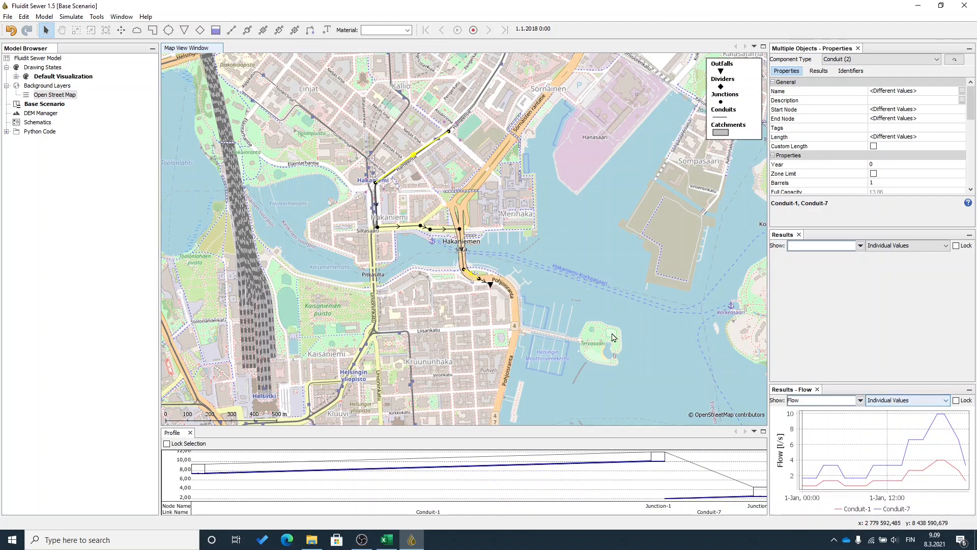
# Set the empty results window to show Depth for the two selected conduits
pyautogui.scroll(1, 422, 186)
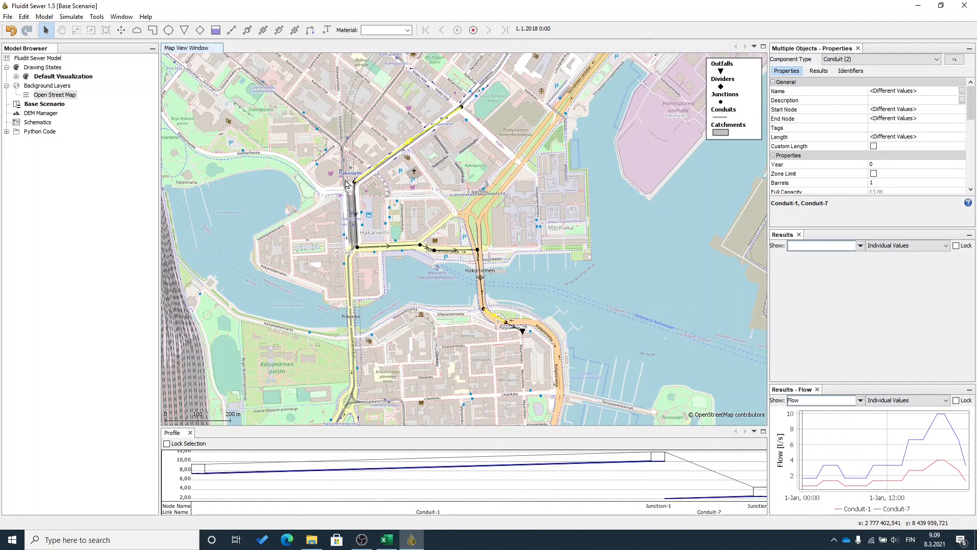
pyautogui.click(861, 246)
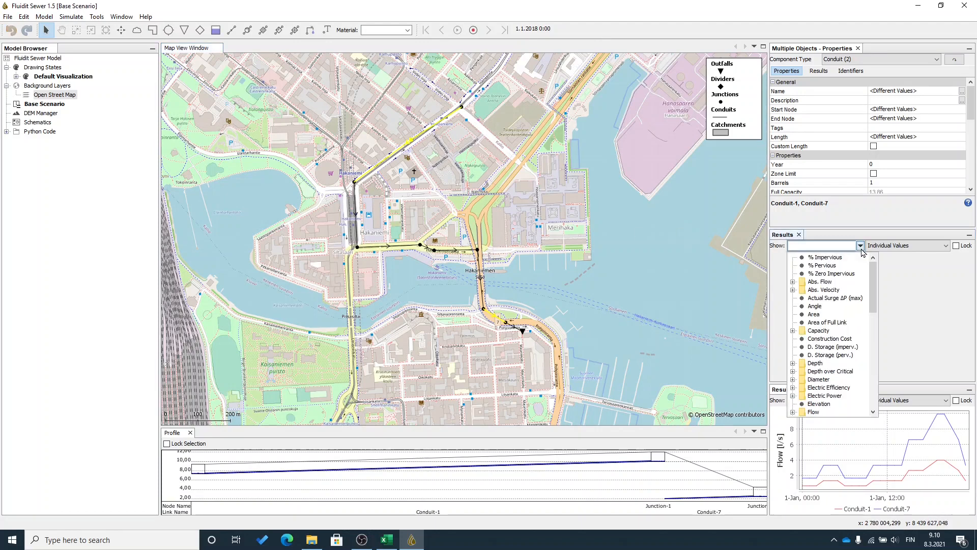
pyautogui.click(816, 363)
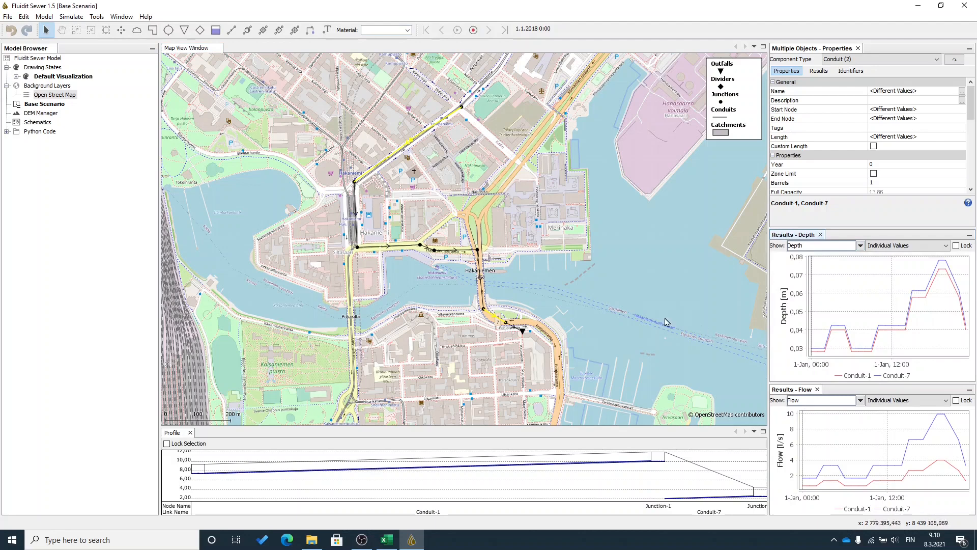
# Examine the depth results of Junction-2, Junction-4 and Junction-6 together
pyautogui.click(355, 185)
pyautogui.click(355, 183)
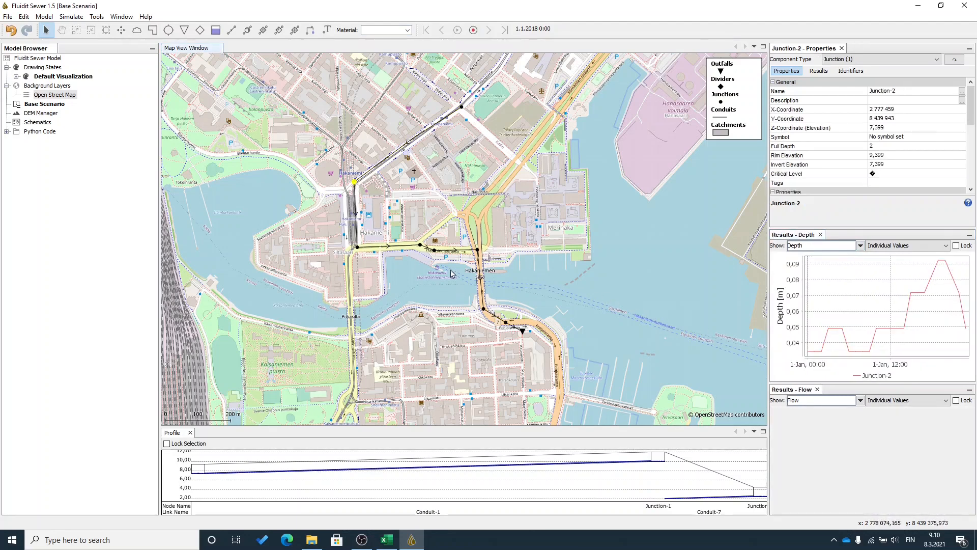
pyautogui.keyDown('ctrl'); pyautogui.click(420, 246); pyautogui.keyUp('ctrl')
pyautogui.keyDown('ctrl'); pyautogui.click(479, 250); pyautogui.keyUp('ctrl')
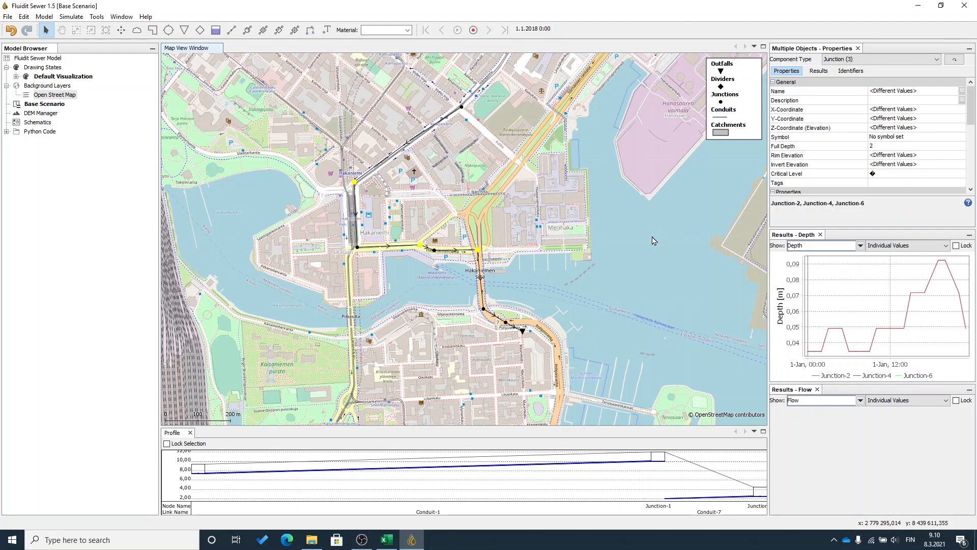
# Select the best route between Junction-1 and the outfall and increase the height of its profile view
pyautogui.click(469, 113)
pyautogui.click(462, 108)
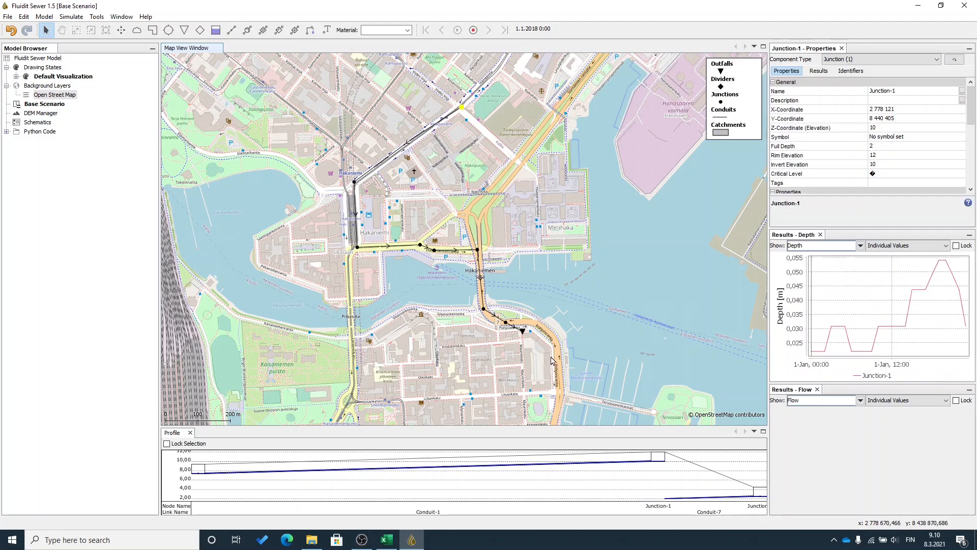
pyautogui.keyDown('shift'); pyautogui.click(523, 332); pyautogui.keyUp('shift')
pyautogui.rightClick(524, 332)
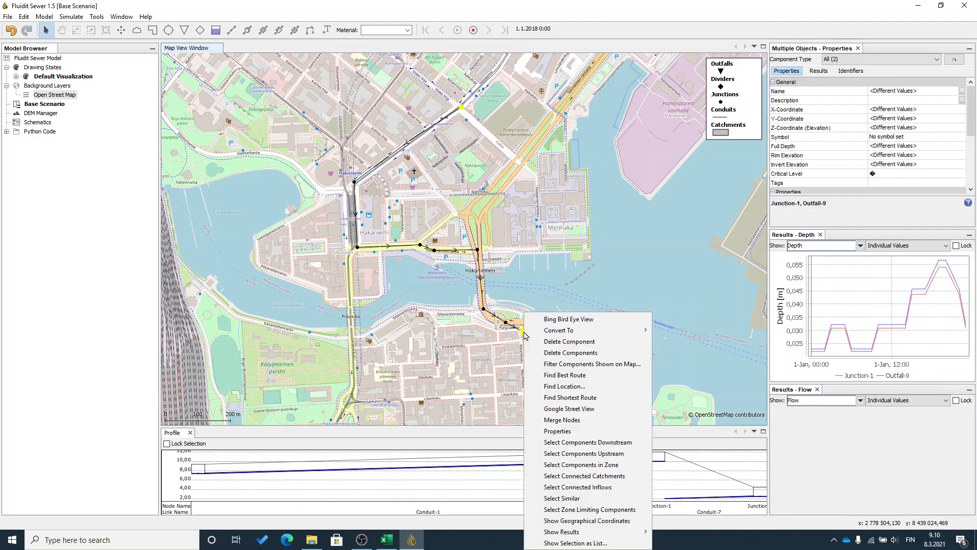
pyautogui.click(577, 378)
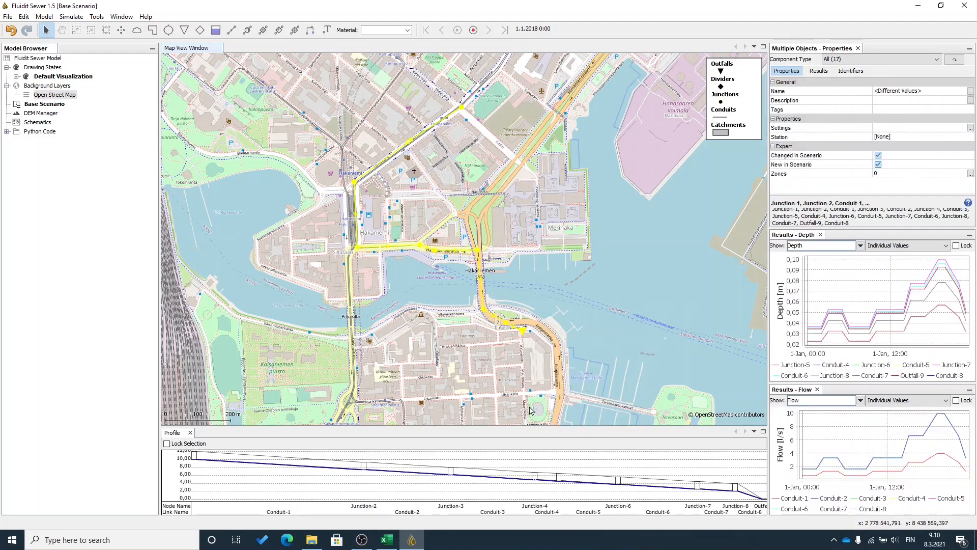
pyautogui.moveTo(514, 427); pyautogui.dragTo(512, 294)
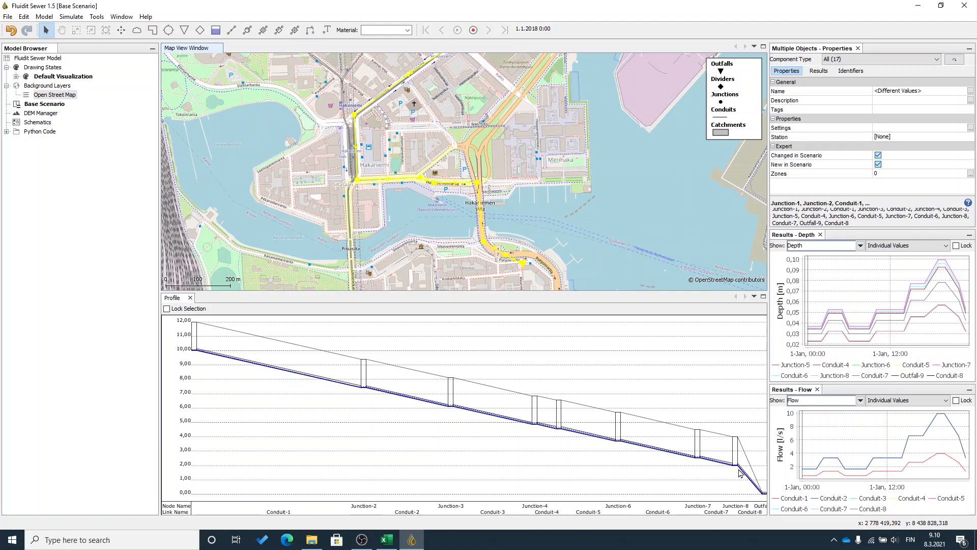
# Set the Daily Inflow of an inflow connected to Junction-2 to 500 m³/d, rerun the simulation and dismiss its report
pyautogui.click(367, 124)
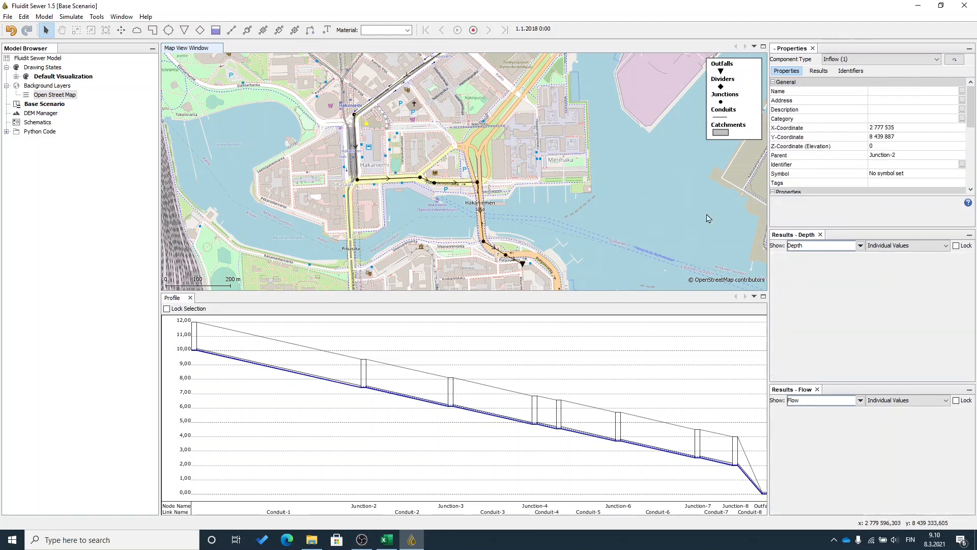
pyautogui.scroll(-1, 796, 176)
pyautogui.scroll(-1, 616, 196)
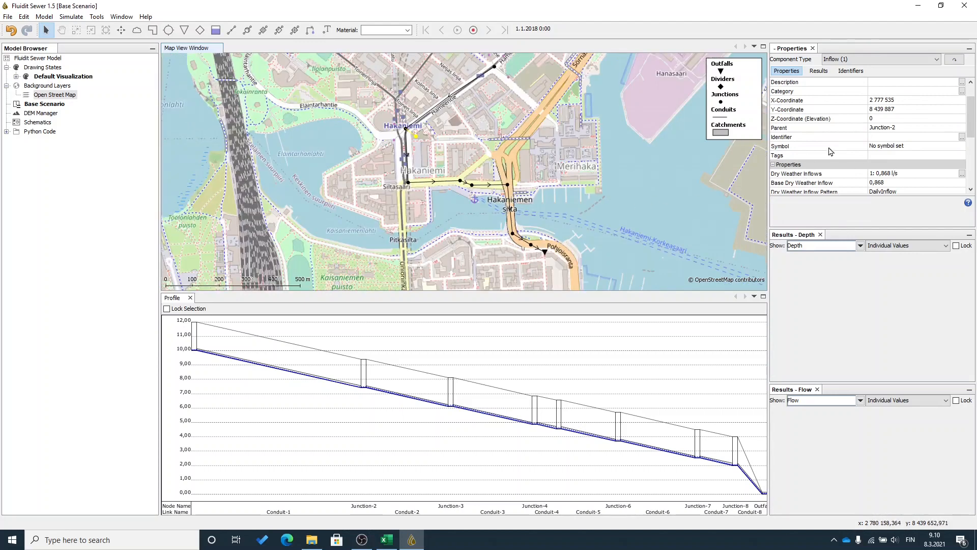
pyautogui.scroll(-1, 835, 149)
pyautogui.click(891, 175)
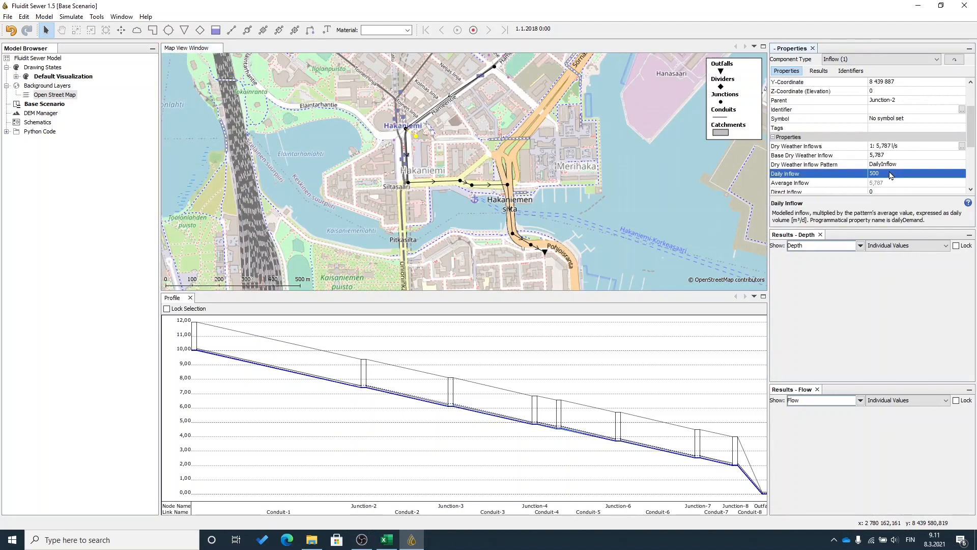
pyautogui.press('F9')
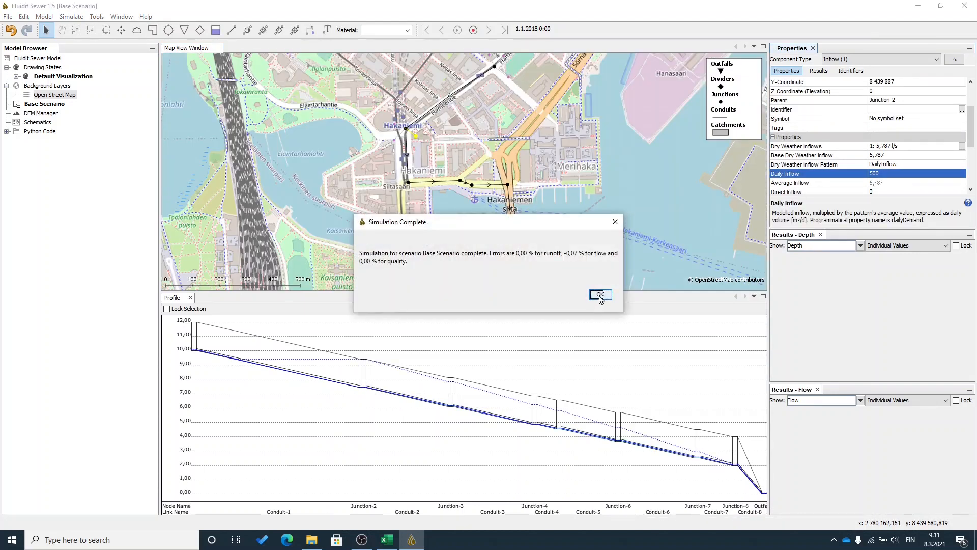
pyautogui.click(600, 295)
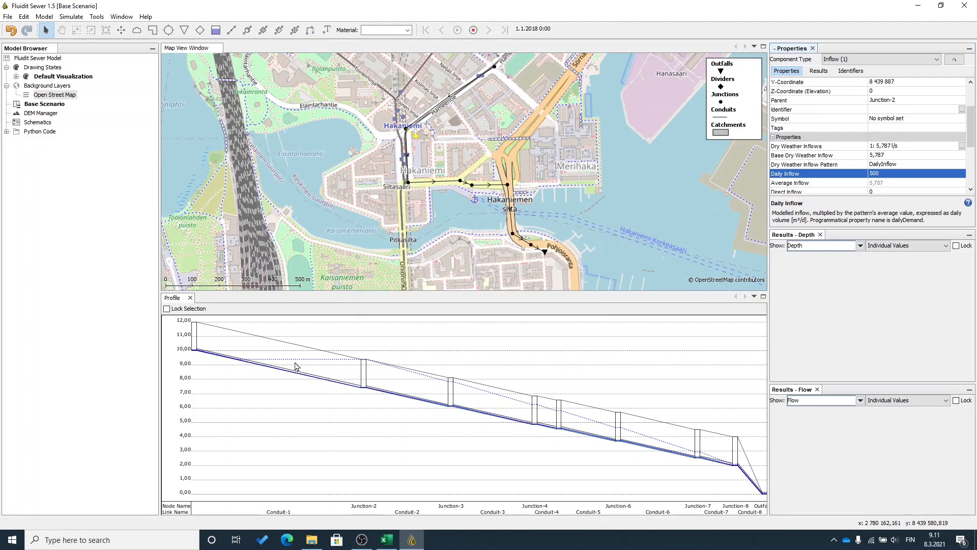
# Check the route's profile and the depth and flow results of Conduit-2, and clear the selection
pyautogui.click(452, 405)
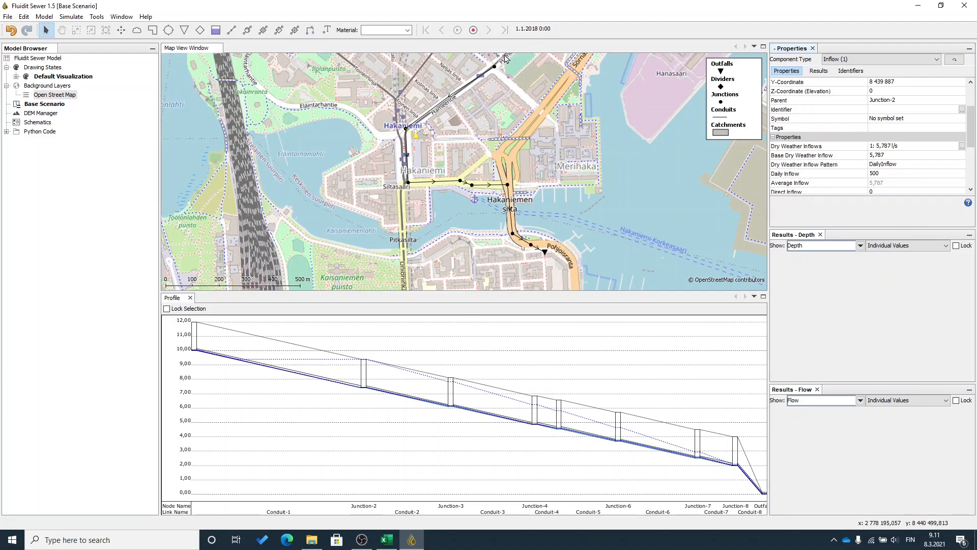
pyautogui.click(409, 169)
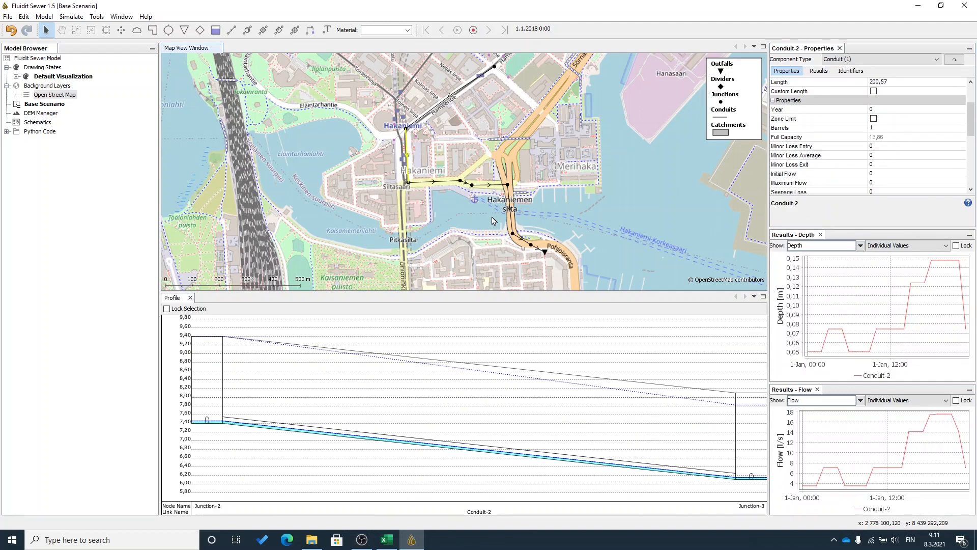
pyautogui.click(443, 171)
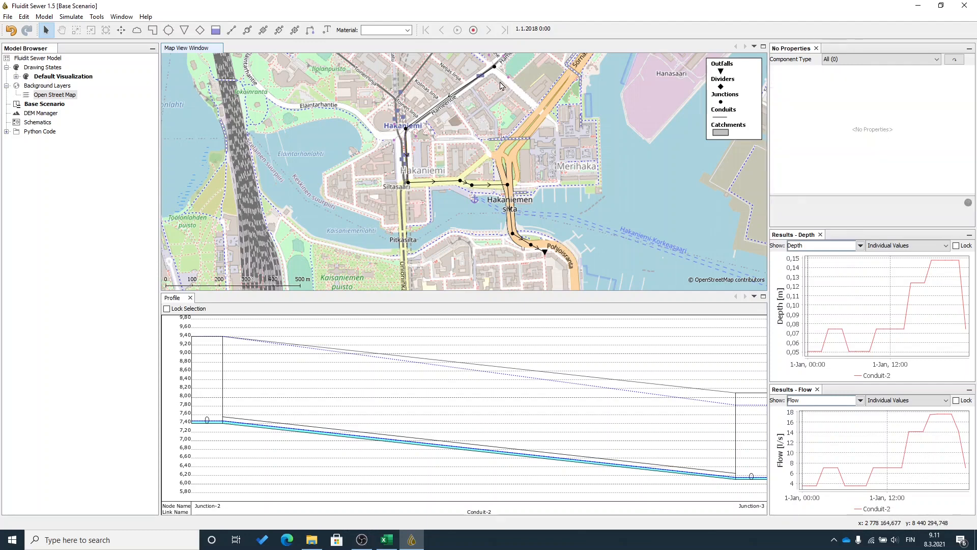
# Reselect the best route from Junction-1 to the outfall to display its updated profile and results
pyautogui.click(495, 68)
pyautogui.keyDown('ctrl'); pyautogui.click(545, 252); pyautogui.keyUp('ctrl')
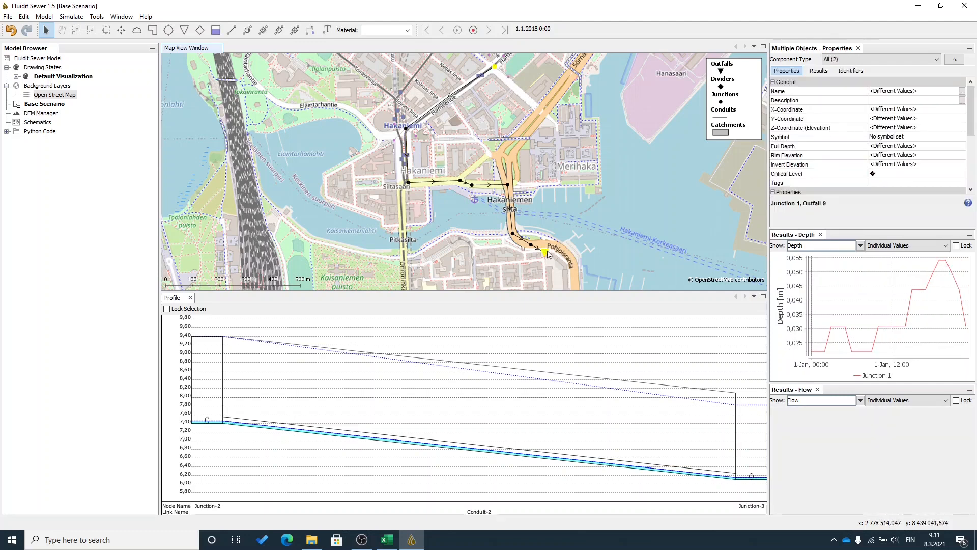
pyautogui.rightClick(547, 252)
pyautogui.click(590, 312)
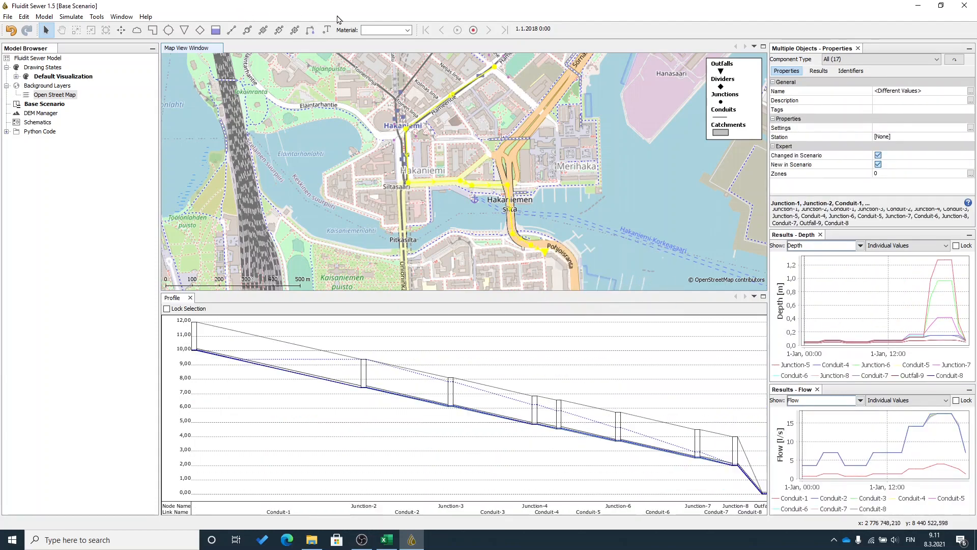
# Advance the displayed simulation time hour by hour to 1.1.2018 19:00 to examine water levels along the profile
pyautogui.click(489, 31)
pyautogui.click(489, 30)
pyautogui.click(489, 31)
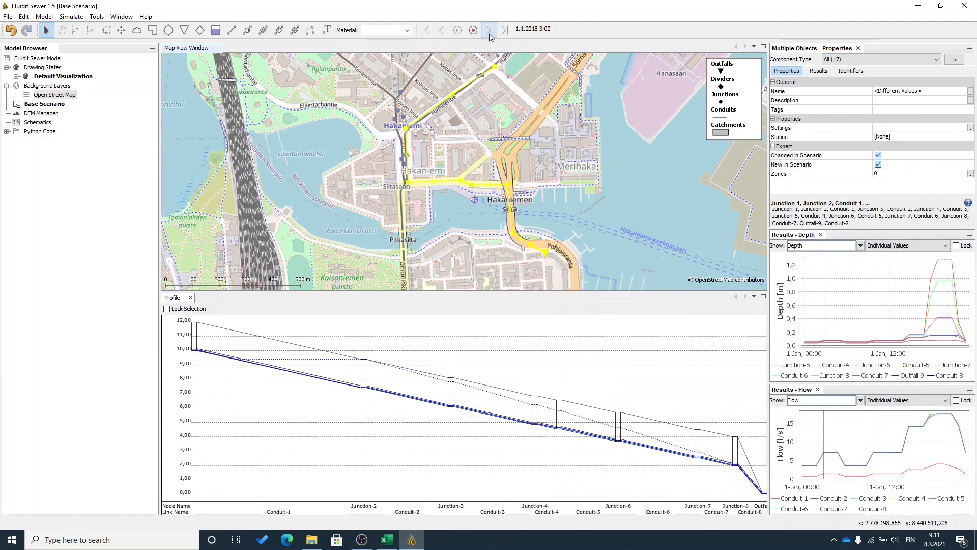
pyautogui.click(489, 31)
pyautogui.click(489, 31)
pyautogui.click(489, 31)
pyautogui.click(489, 31)
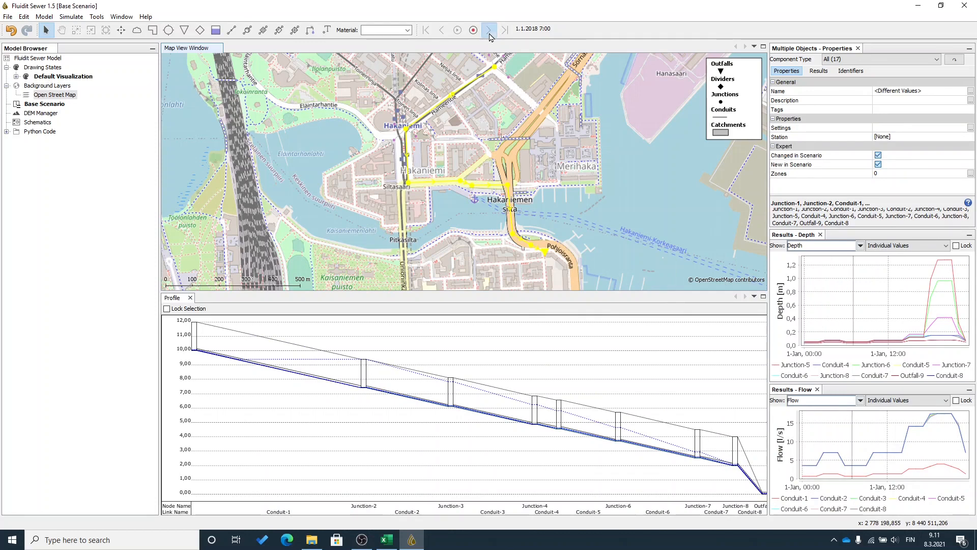
pyautogui.click(489, 30)
pyautogui.click(489, 31)
pyautogui.click(489, 31)
pyautogui.click(489, 30)
pyautogui.click(490, 30)
pyautogui.click(489, 31)
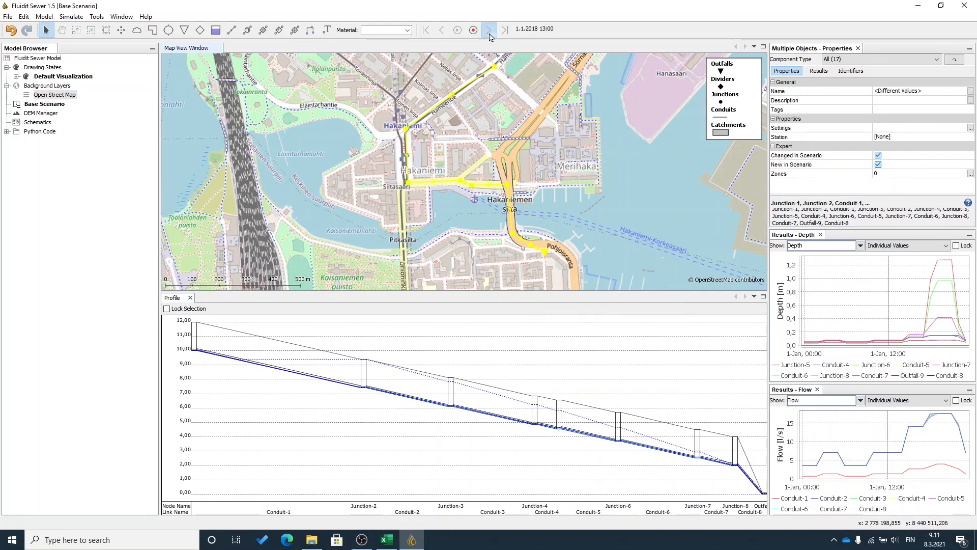
pyautogui.click(489, 31)
pyautogui.click(489, 31)
pyautogui.click(490, 30)
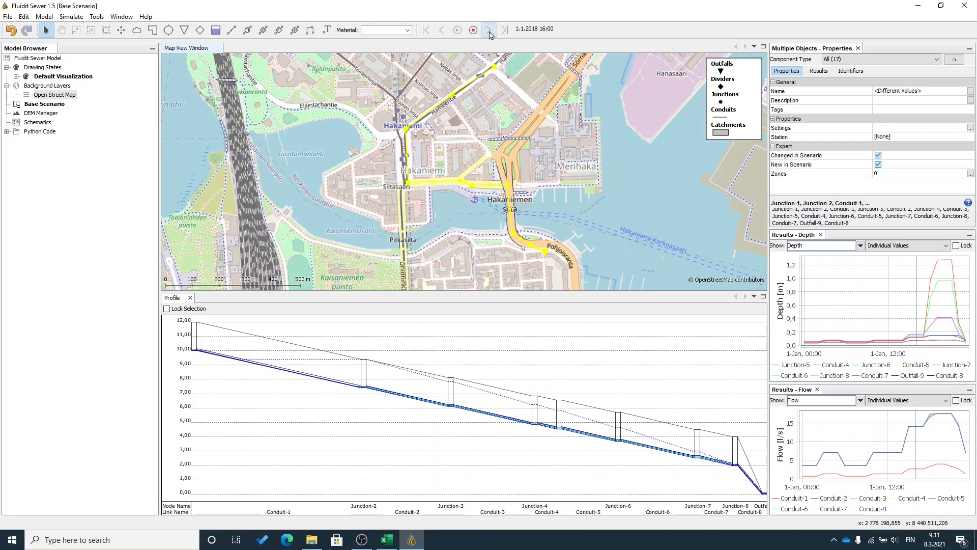
pyautogui.click(489, 31)
pyautogui.click(490, 31)
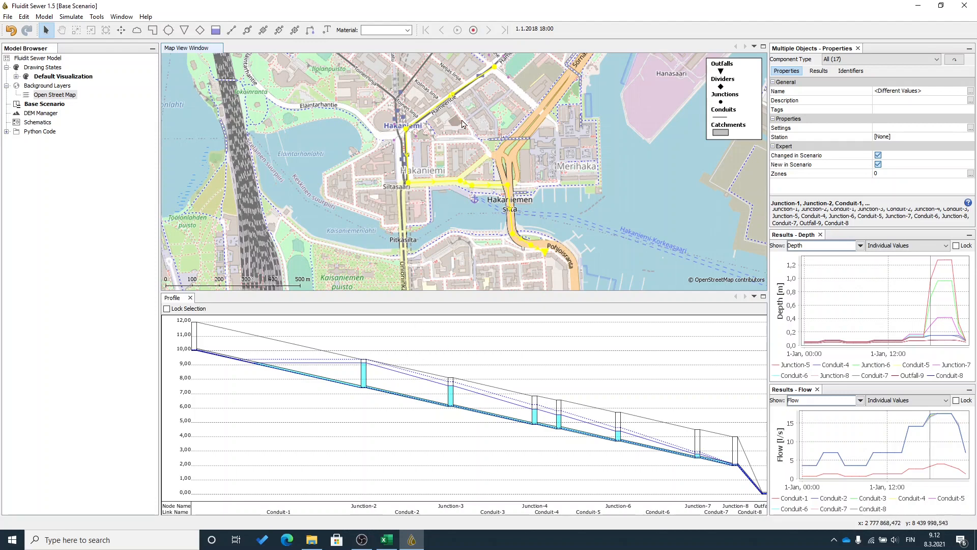
pyautogui.click(489, 29)
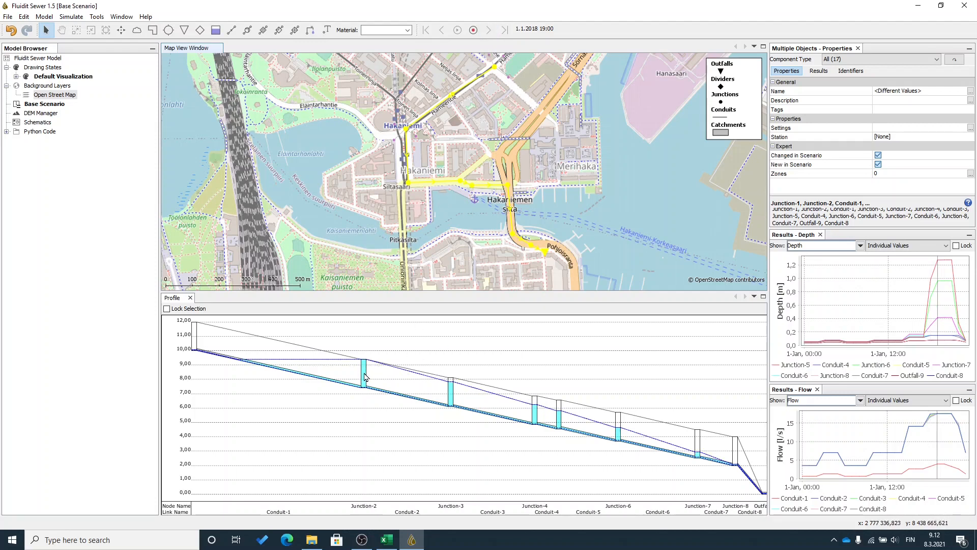
# Locate Junction-2 on the map from its manhole in the profile and clear the route selection
pyautogui.click(365, 377)
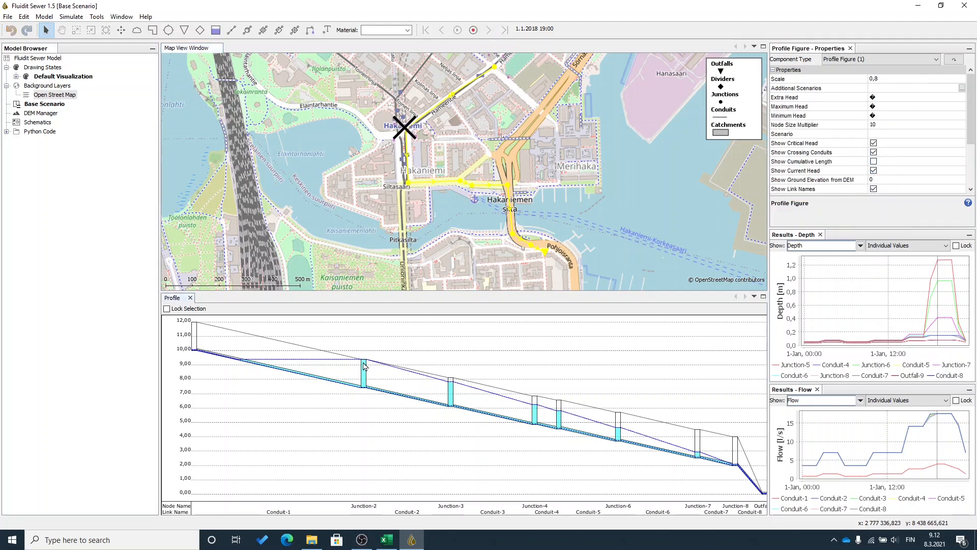
pyautogui.click(363, 363)
pyautogui.moveTo(519, 155); pyautogui.dragTo(470, 196)
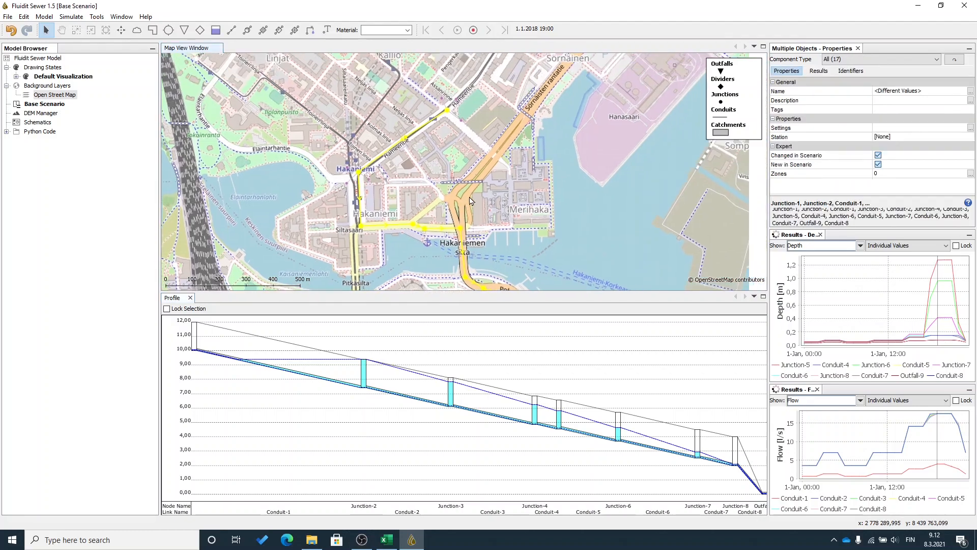
pyautogui.scroll(-1, 477, 201)
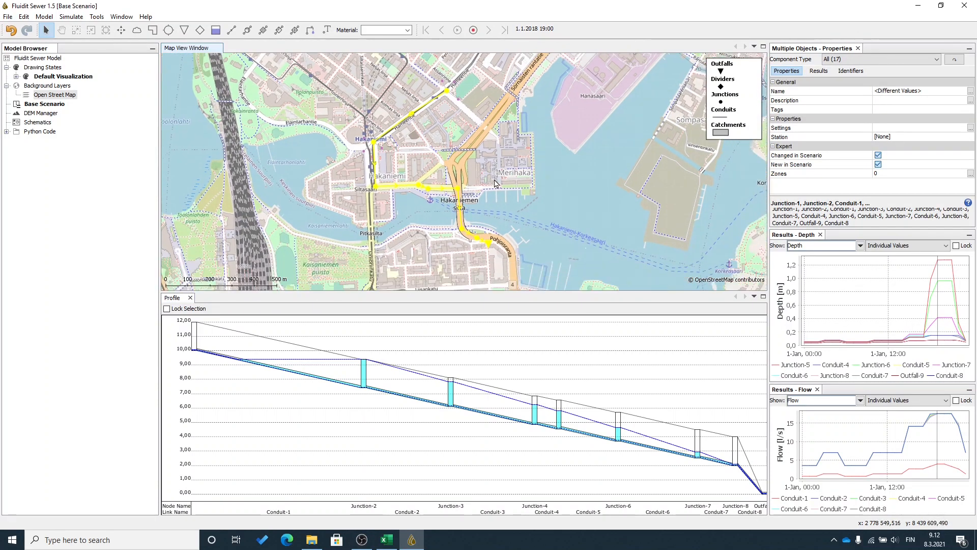
pyautogui.click(494, 183)
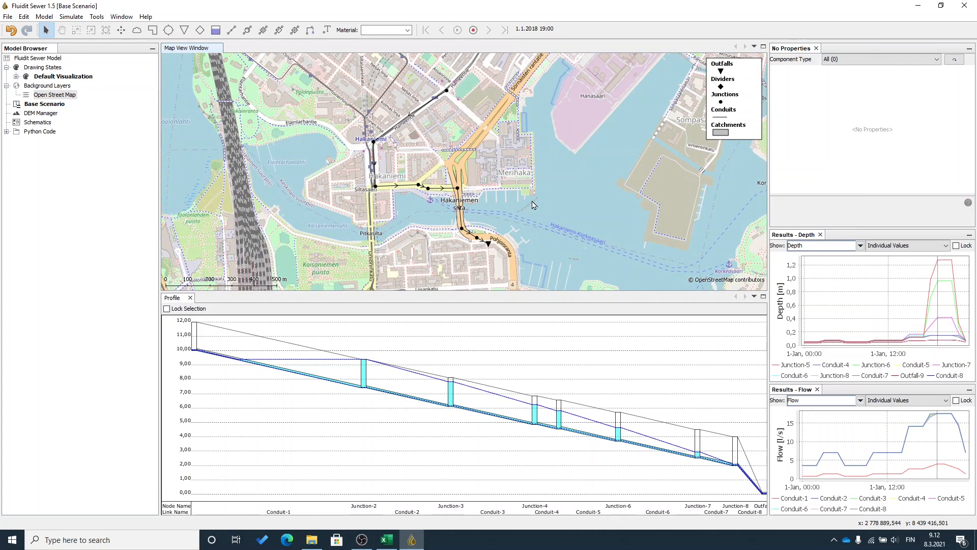
pyautogui.moveTo(527, 211); pyautogui.dragTo(530, 212)
pyautogui.scroll(-1, 533, 230)
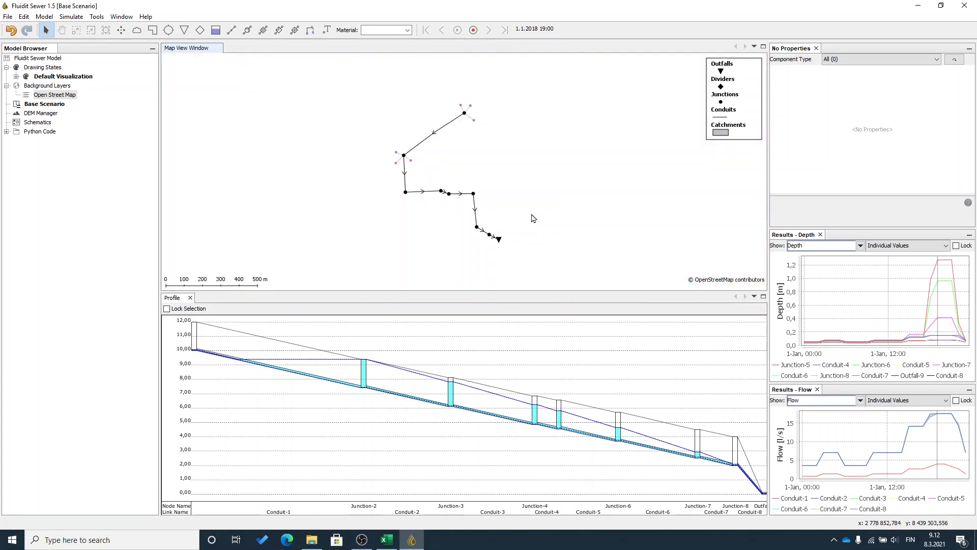